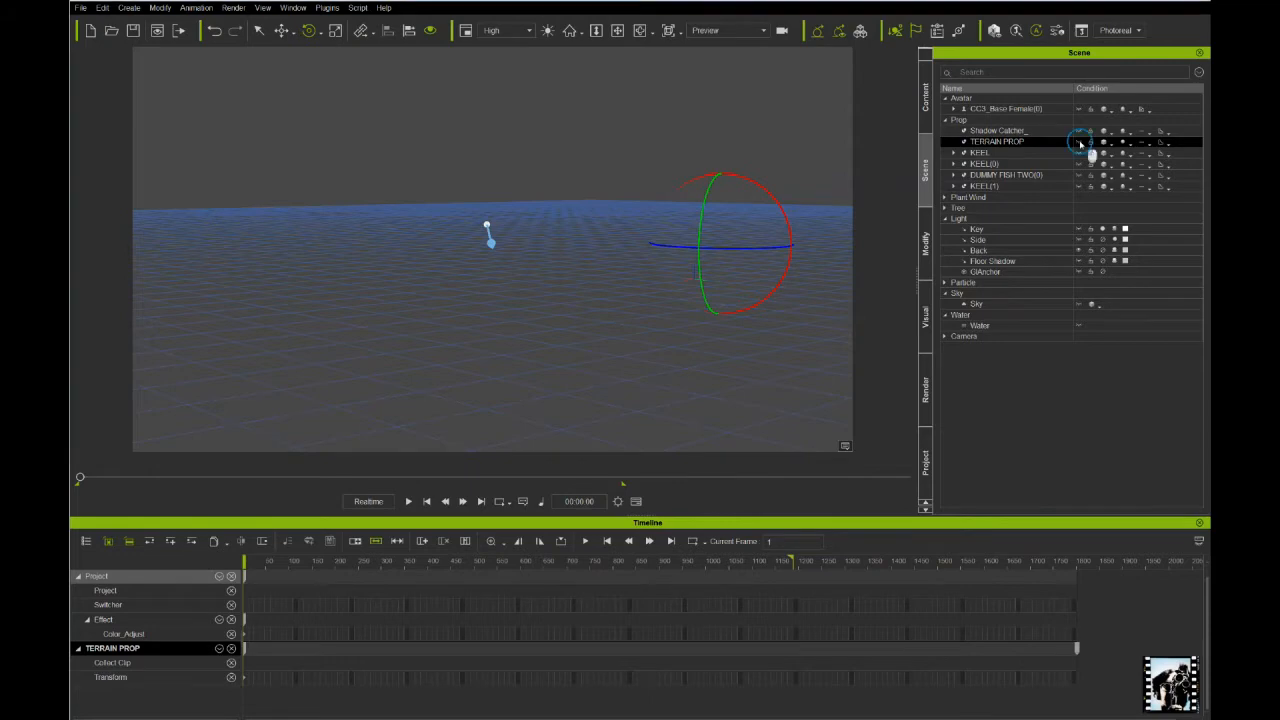
Make TERRAIN PROP visible in the scene and show the Mesh_Medium terrain templates
left_click(1078, 142)
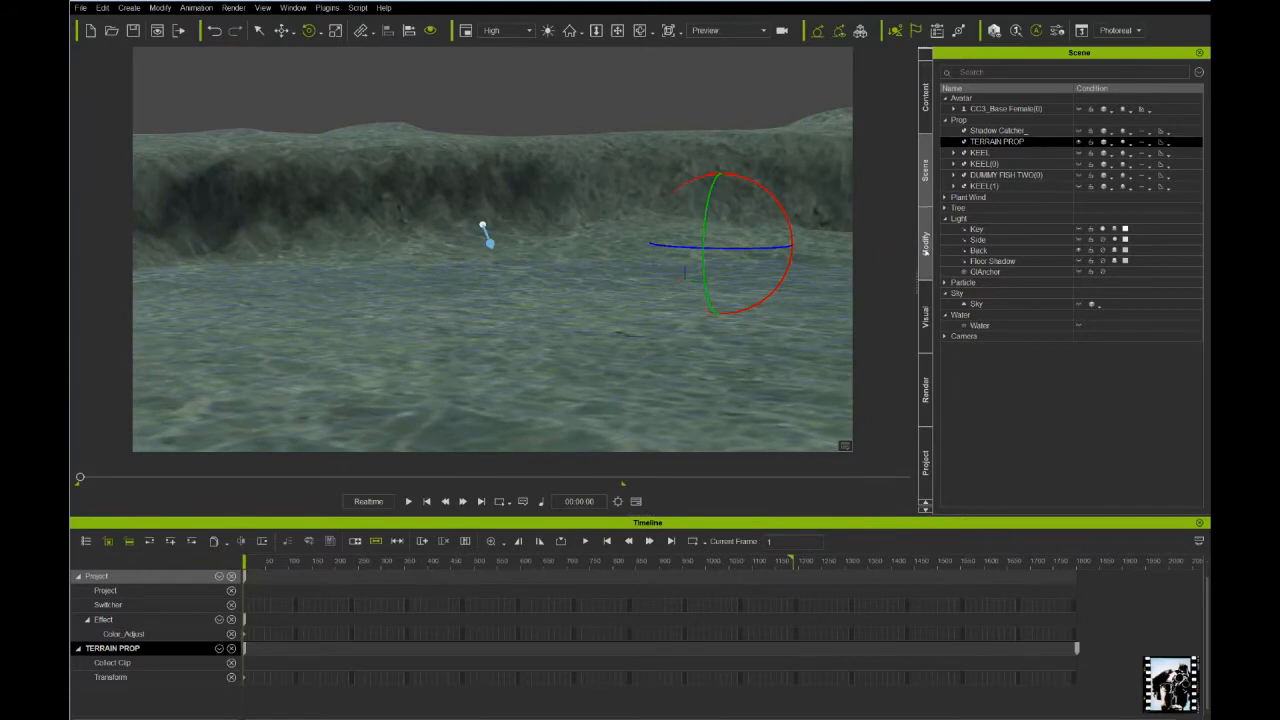
left_click(925, 97)
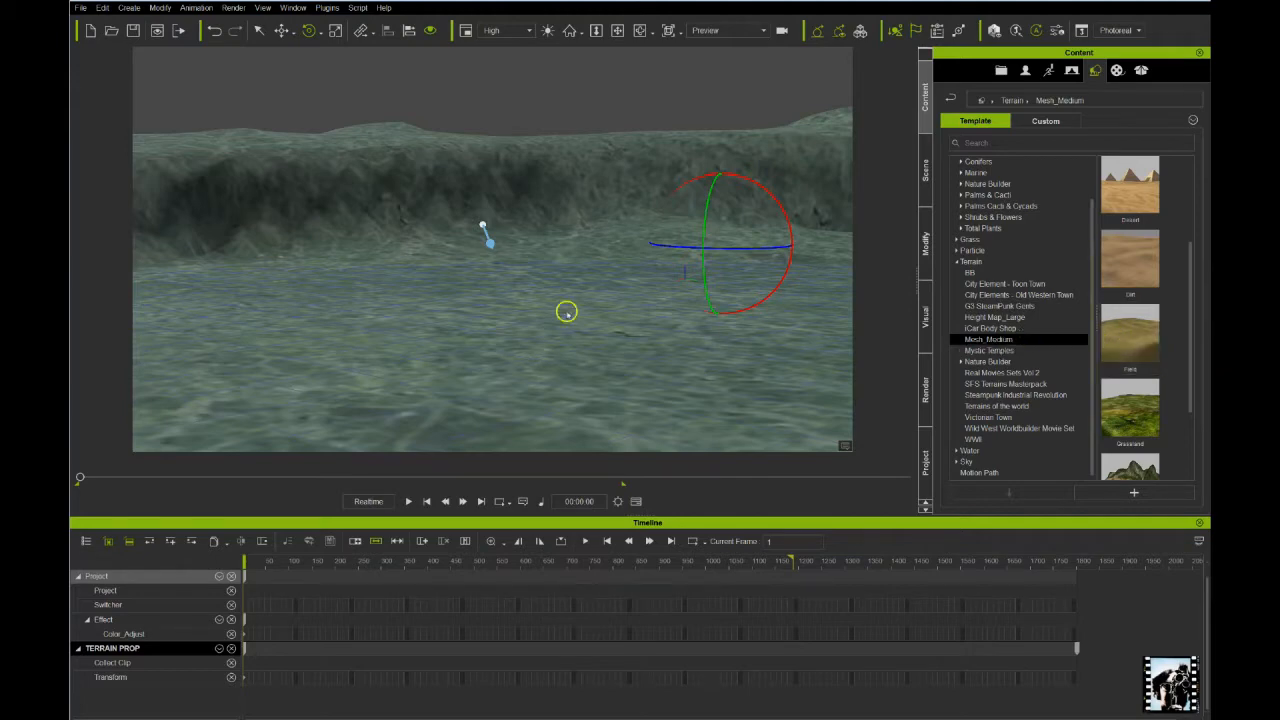
Try the Convert To Terrain command on the terrain prop
right_click(643, 305)
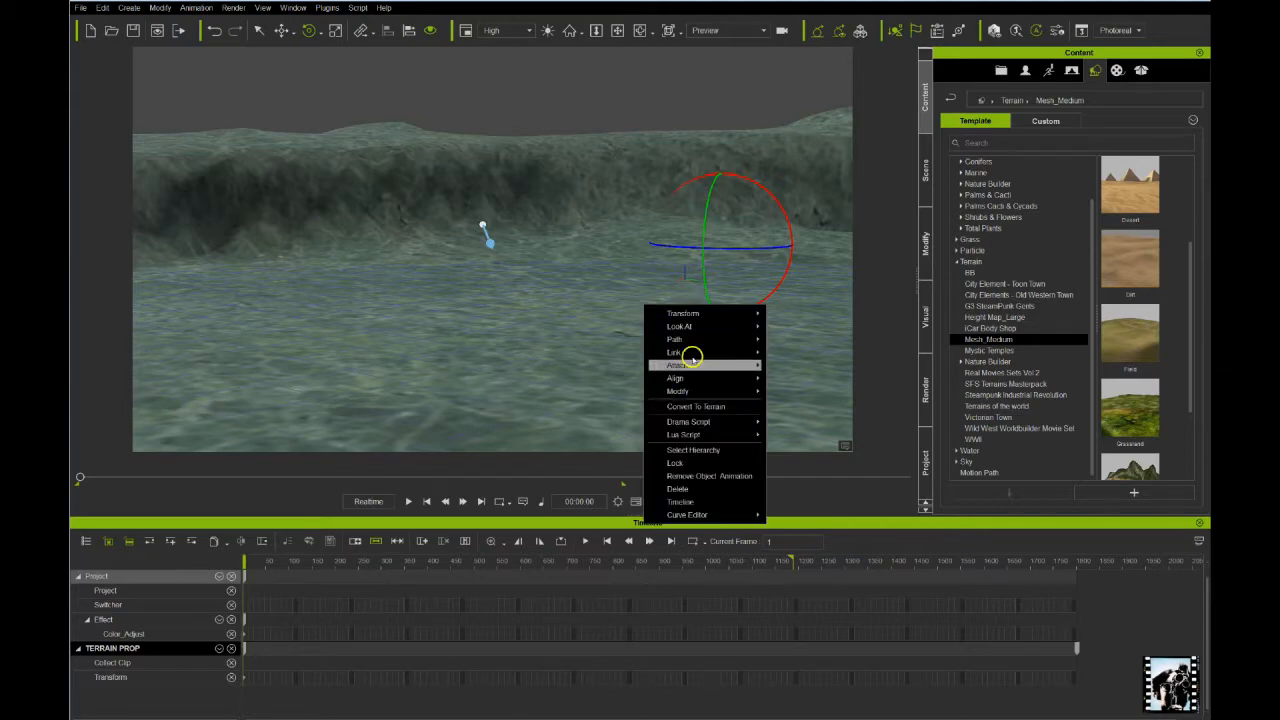
left_click(626, 281)
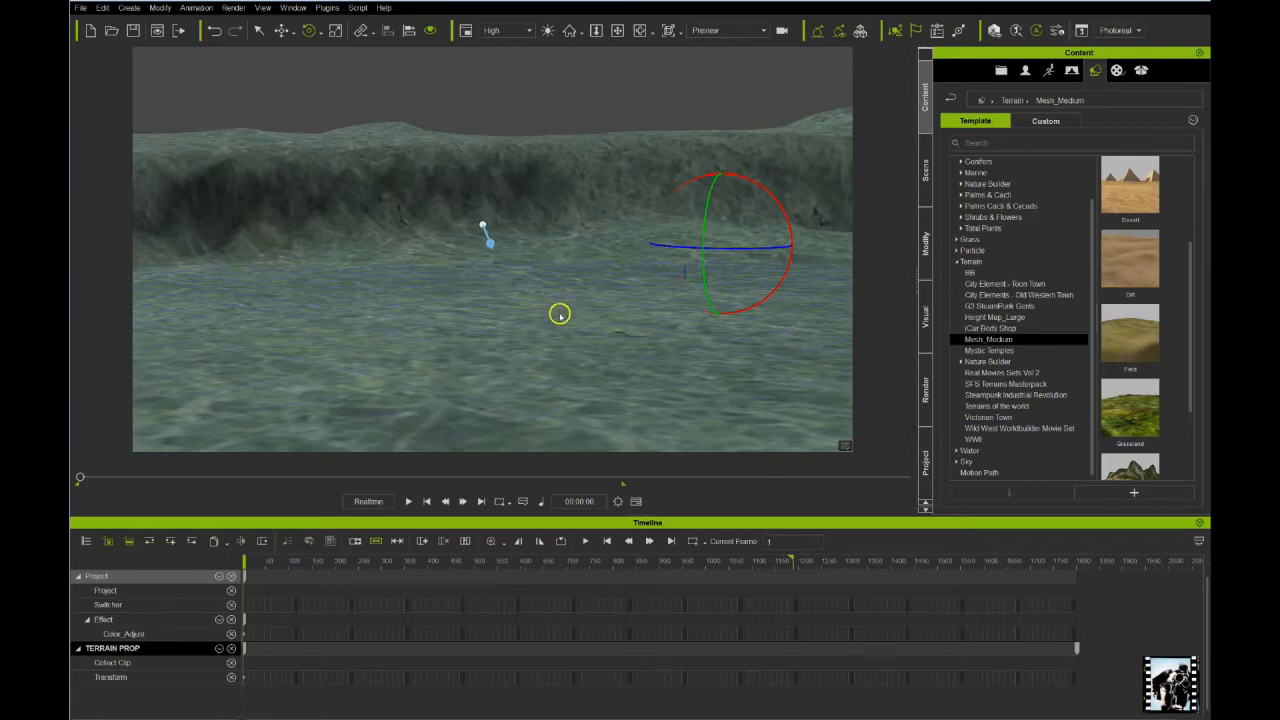
key("space")
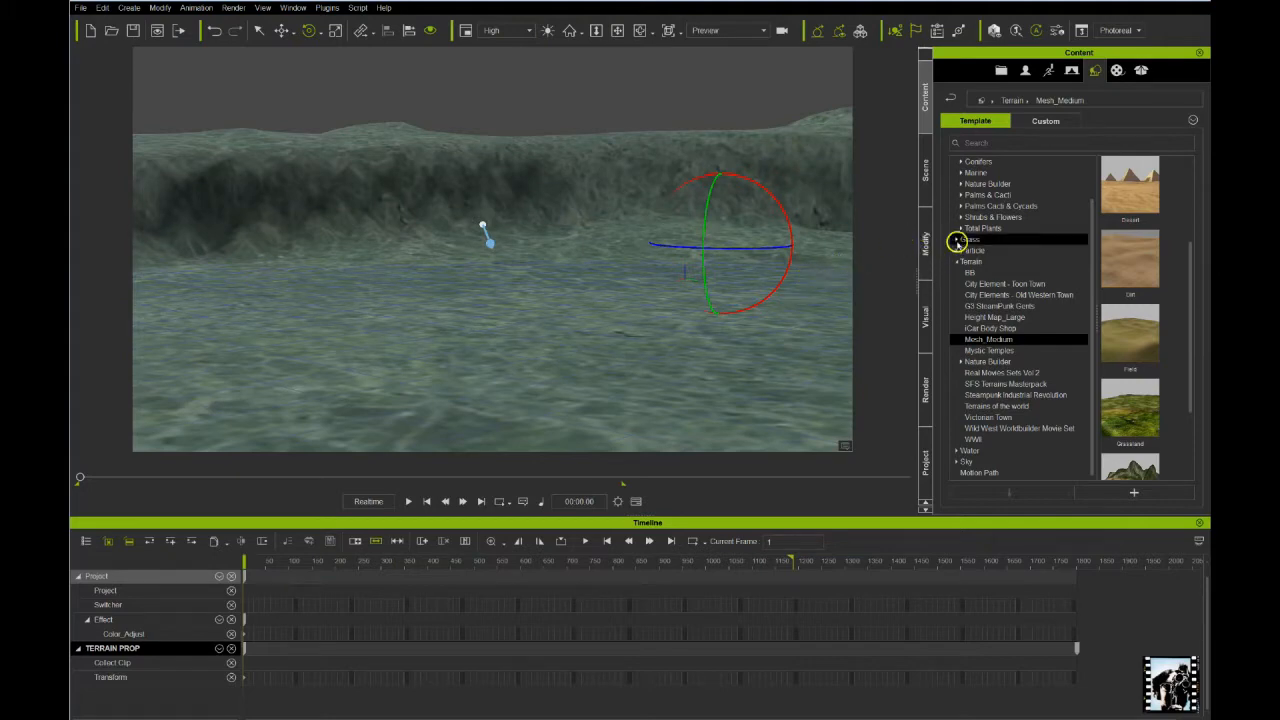
right_click(603, 306)
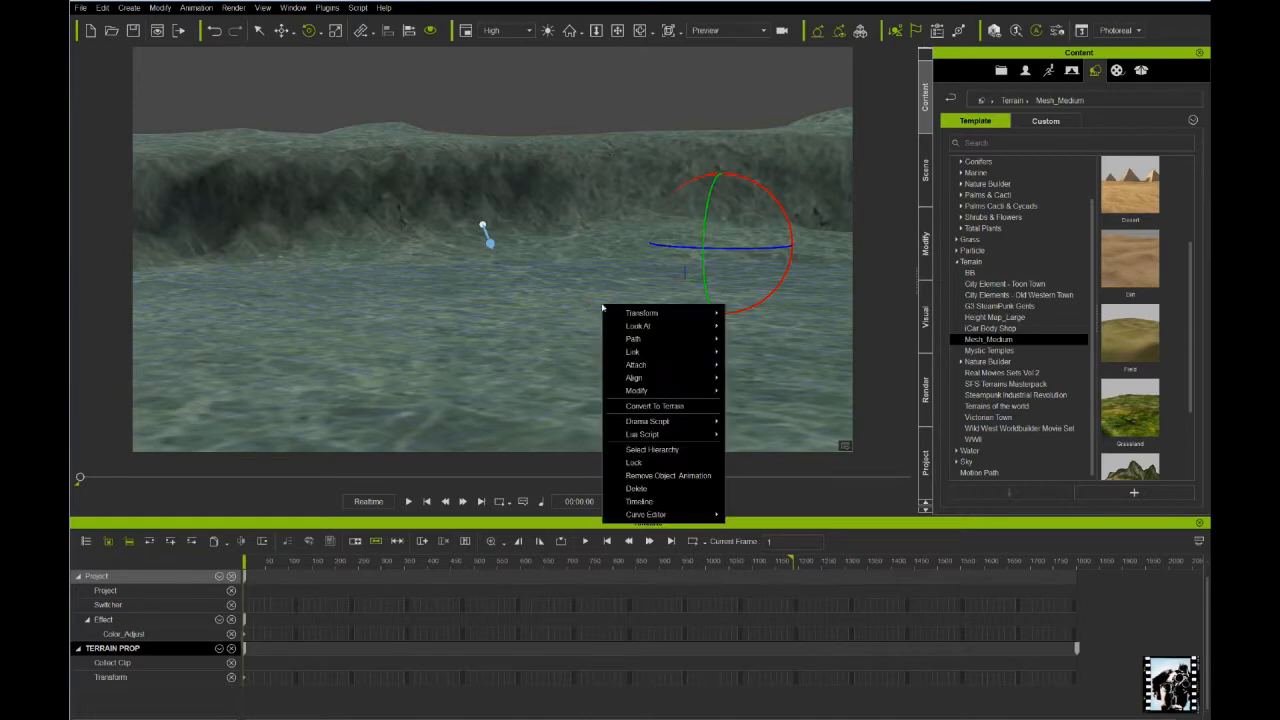
left_click(650, 406)
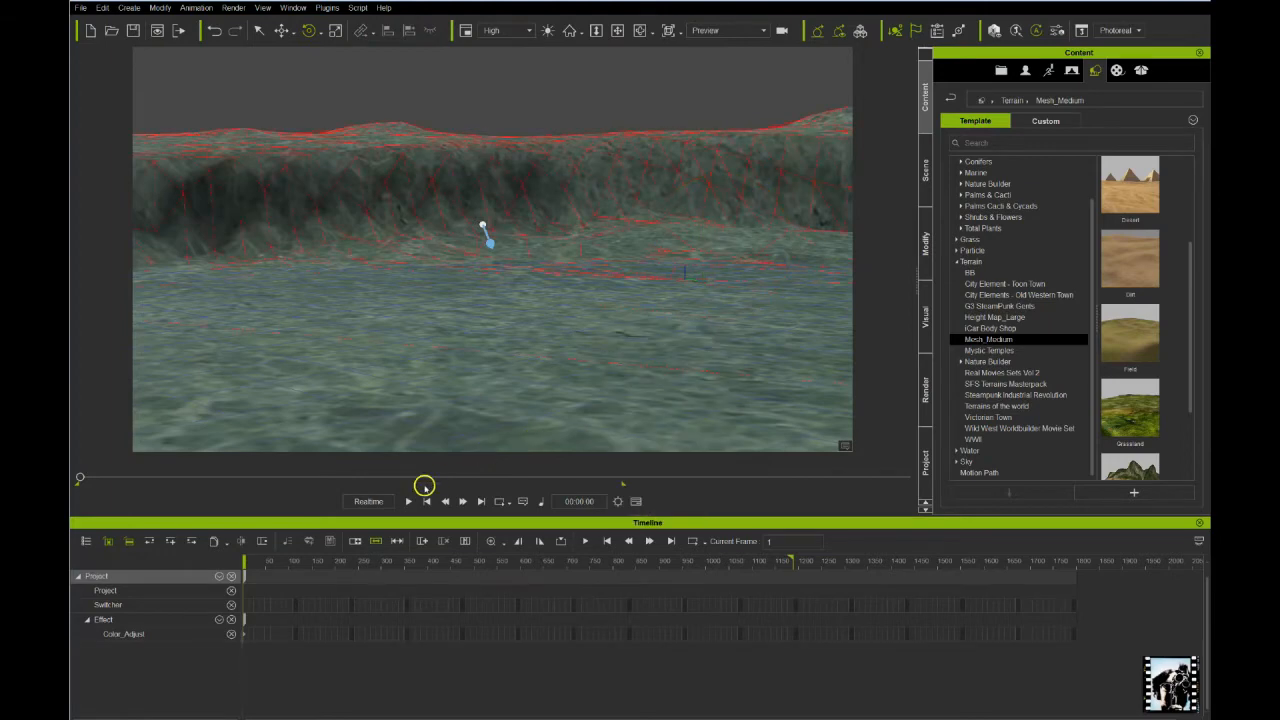
Play the project to preview the texture movement on the terrain, selecting the terrain prop and returning to the first frame
left_click(409, 501)
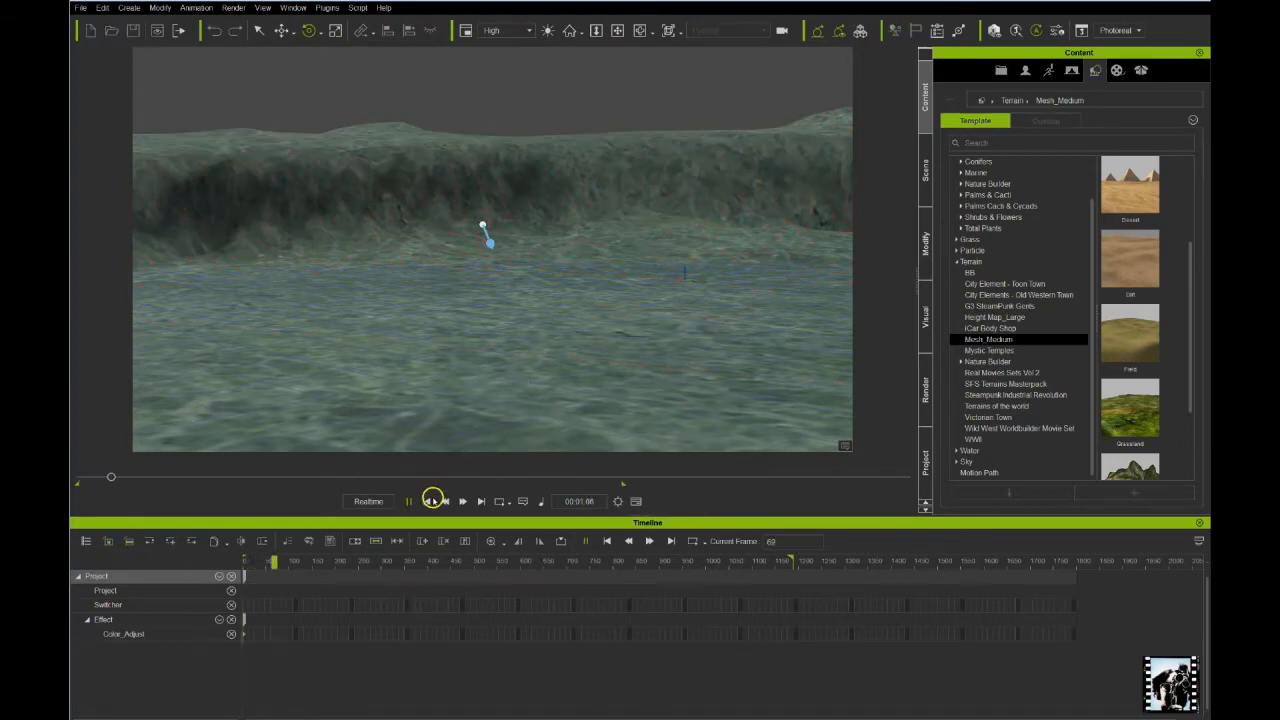
left_click(567, 347)
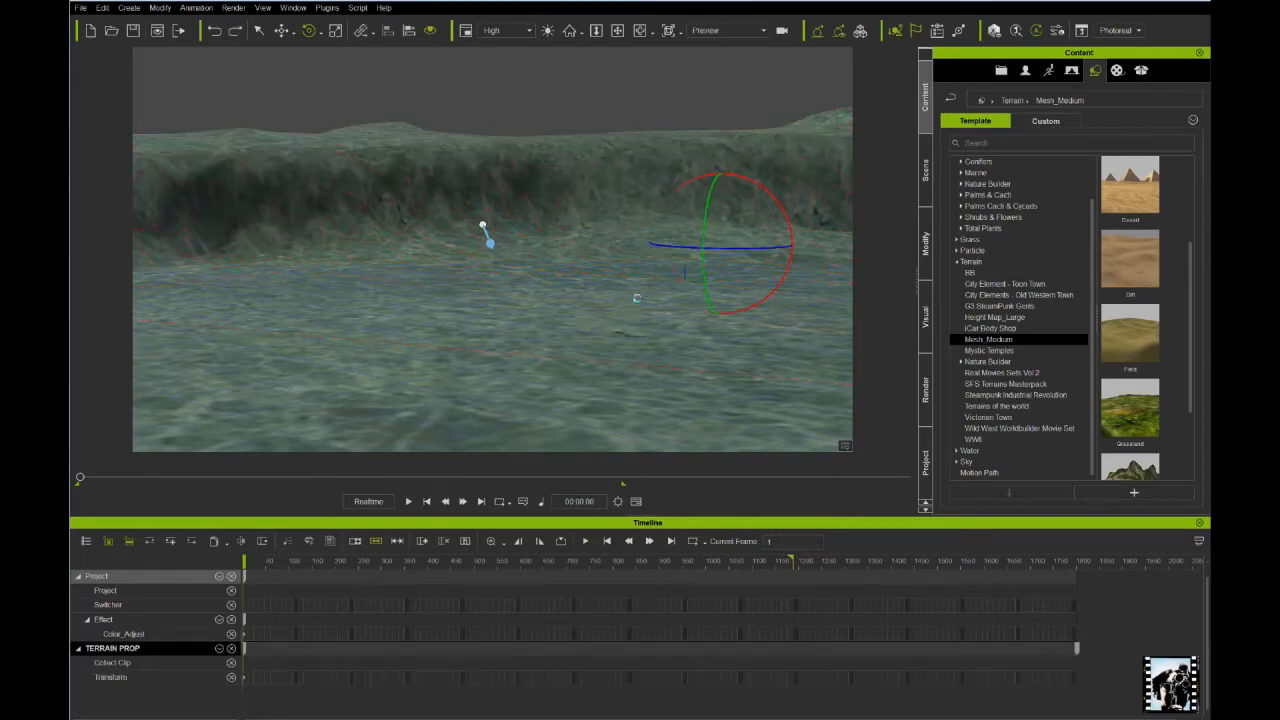
left_click(408, 501)
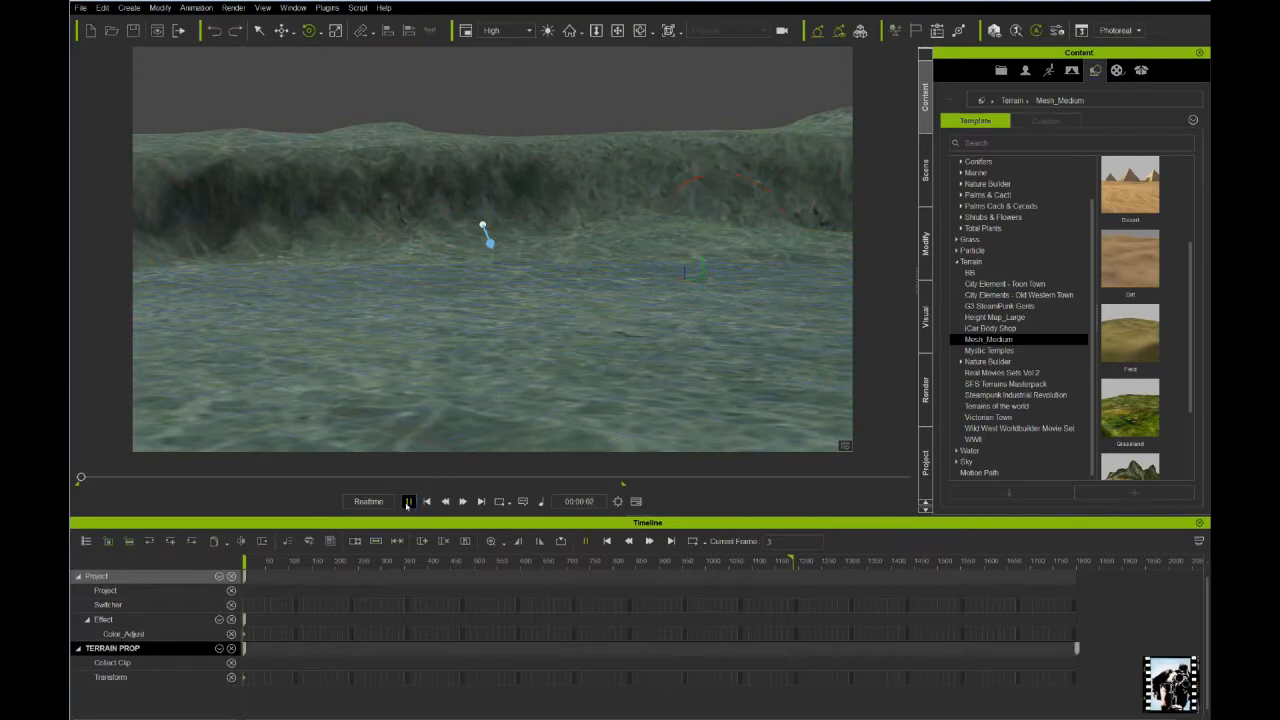
left_click(426, 501)
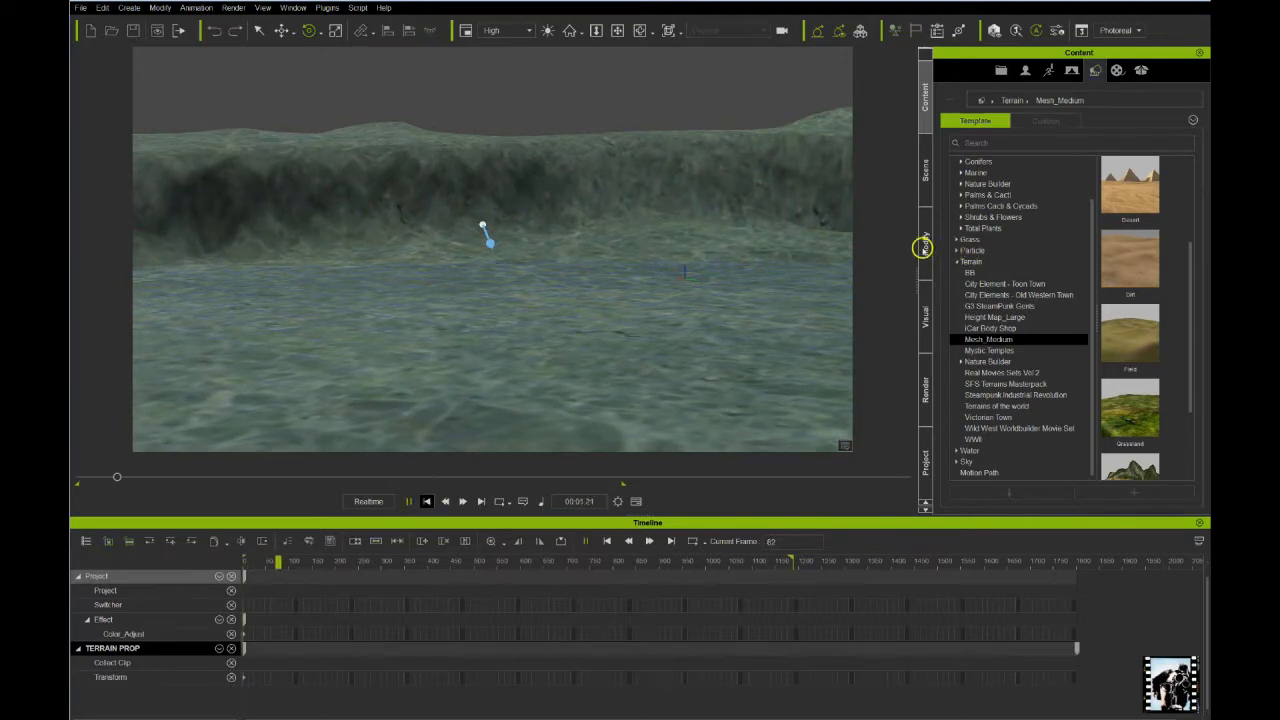
Examine the terrain prop's Blend texture channel, including its strength, UV offset and tiling settings
left_click(927, 241)
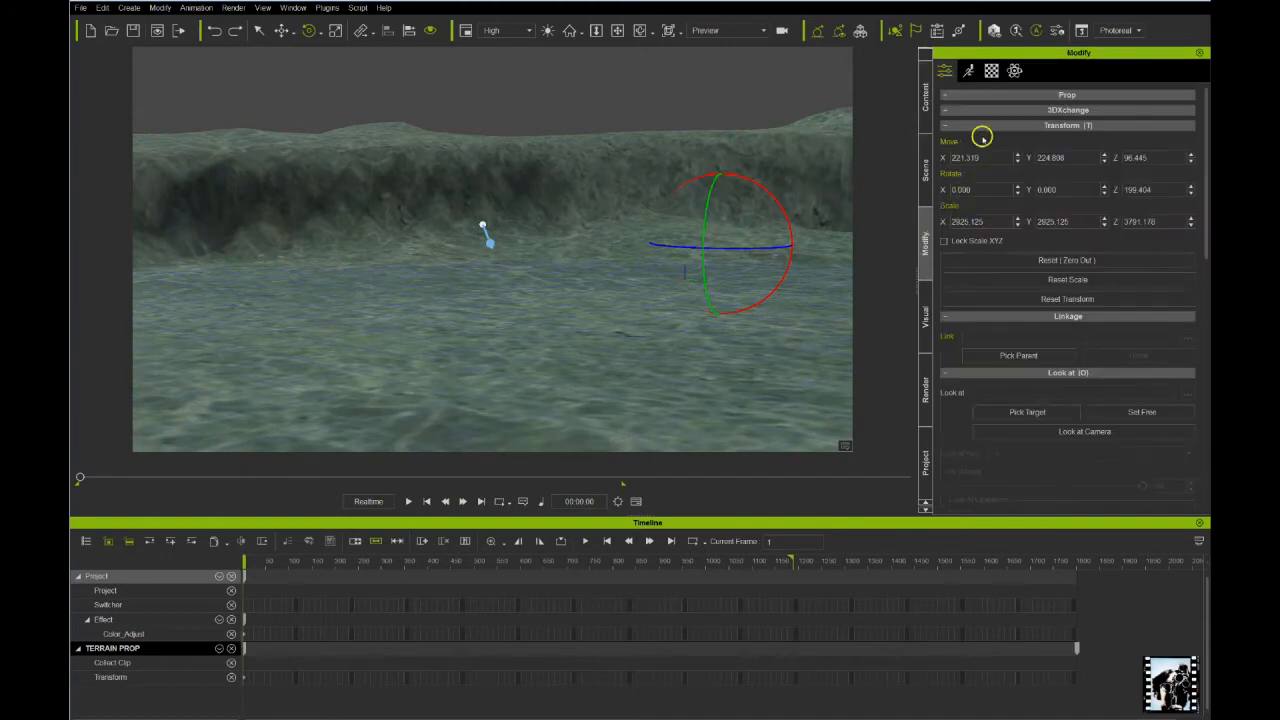
left_click(991, 70)
left_click(1112, 311)
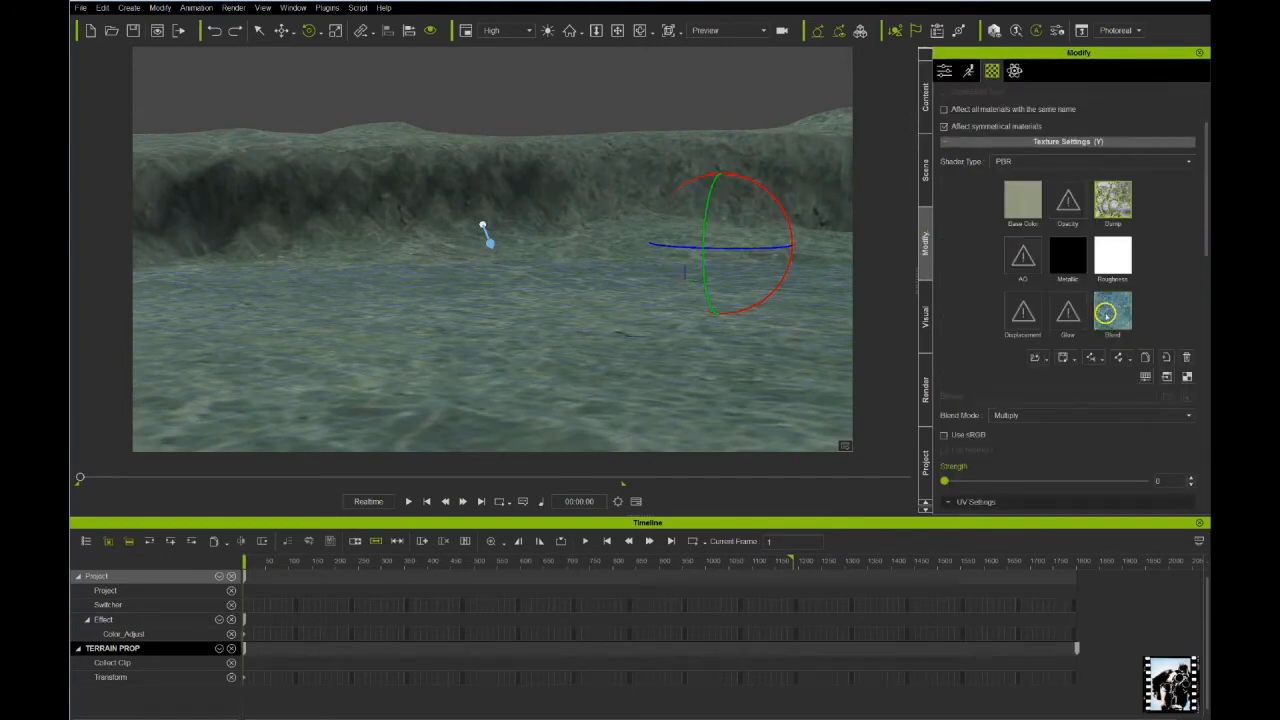
scroll(995, 375, "down", 5)
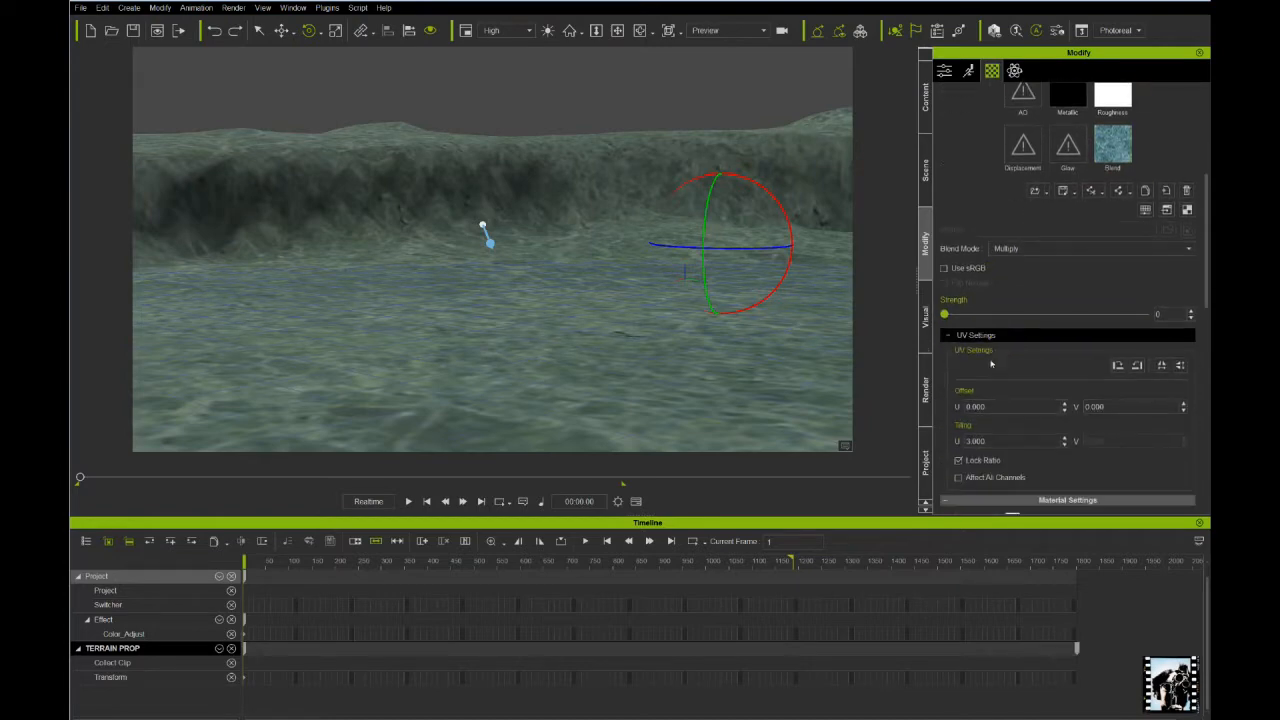
left_click(840, 418)
double_click(973, 441)
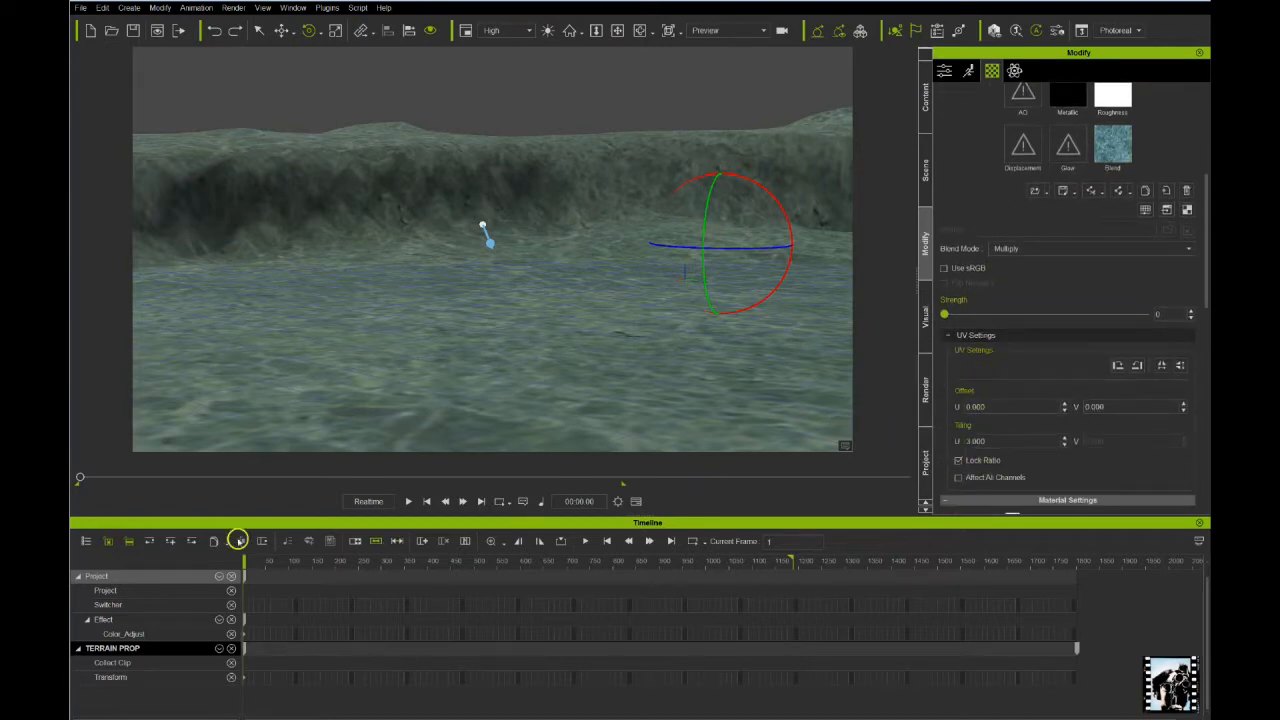
mouse_move(82, 478)
left_mouse_down()
mouse_move(400, 506)
mouse_move(80, 460)
left_mouse_up()
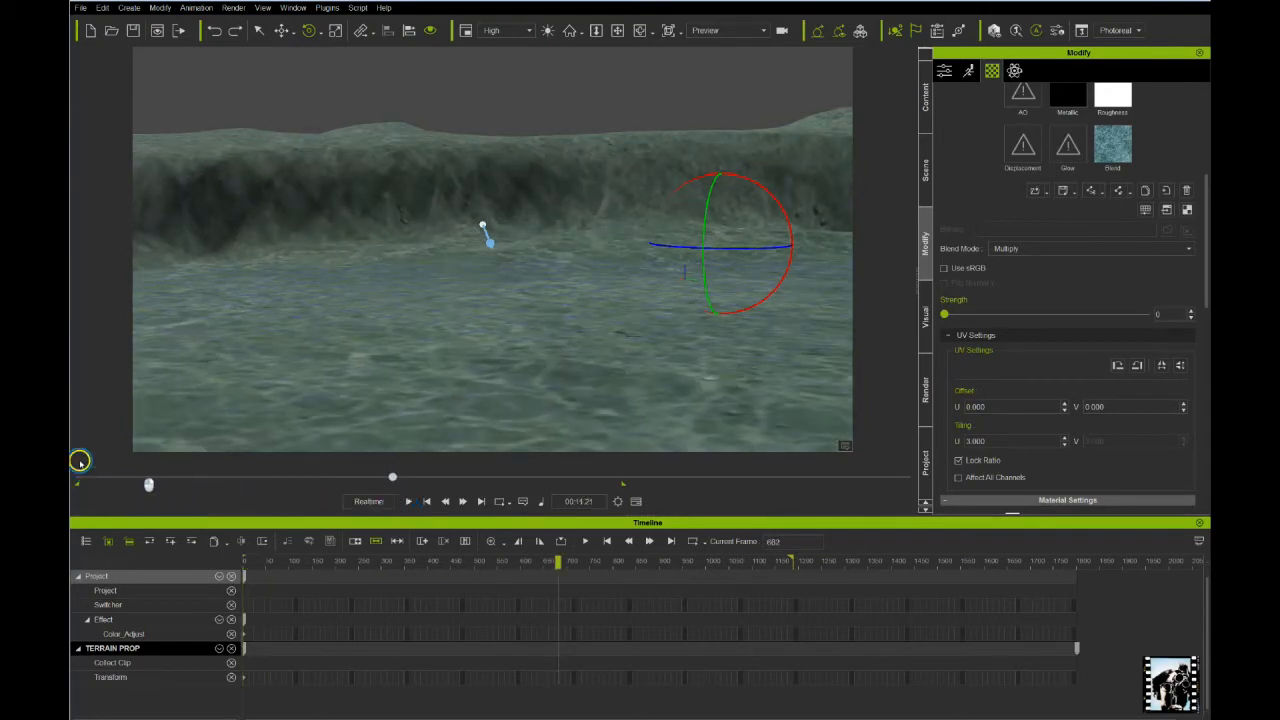
left_click(1110, 150)
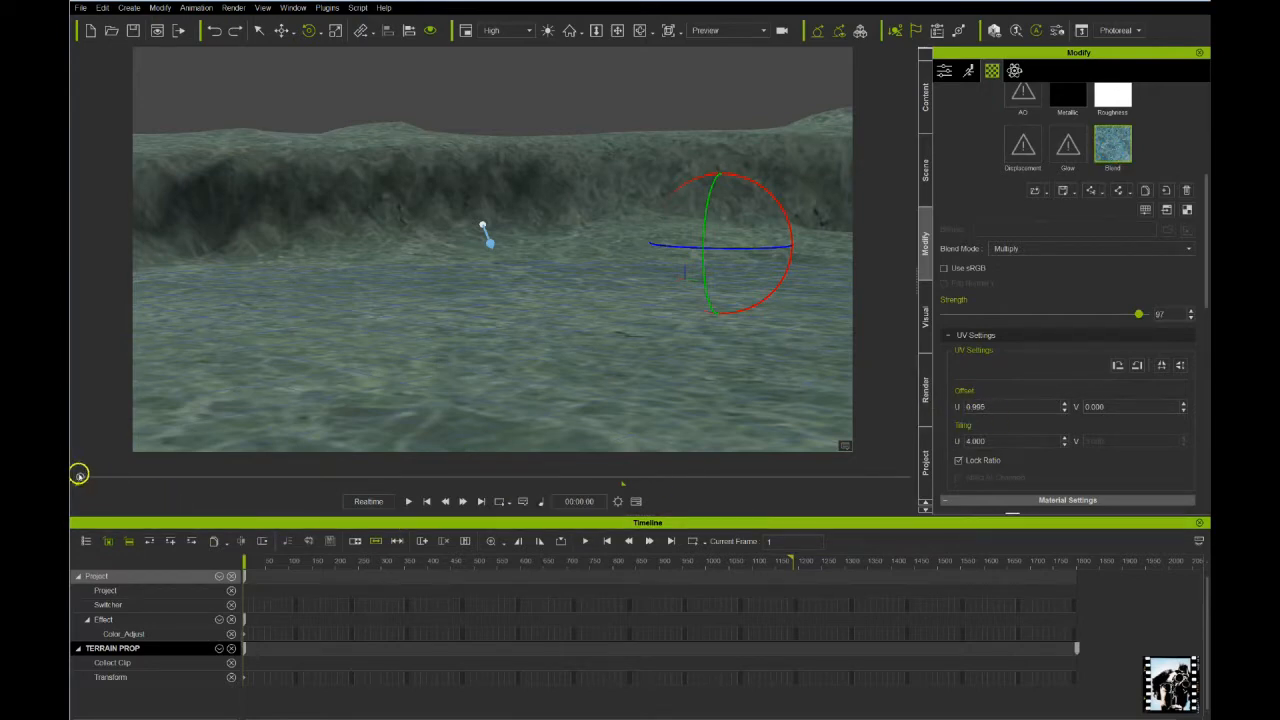
Scrub through the whole timeline and play it to check how the Blend texture's UV offset animates across the terrain
left_click_drag(79, 475, 917, 491)
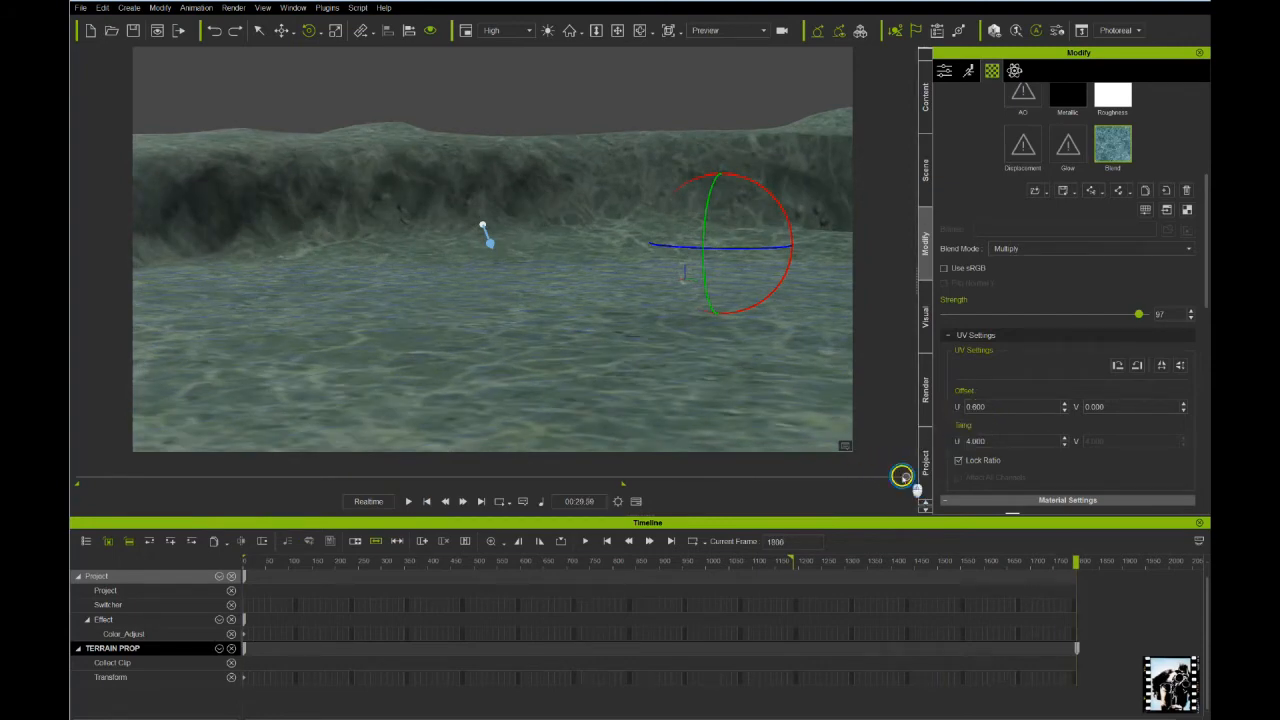
left_click_drag(903, 480, 80, 478)
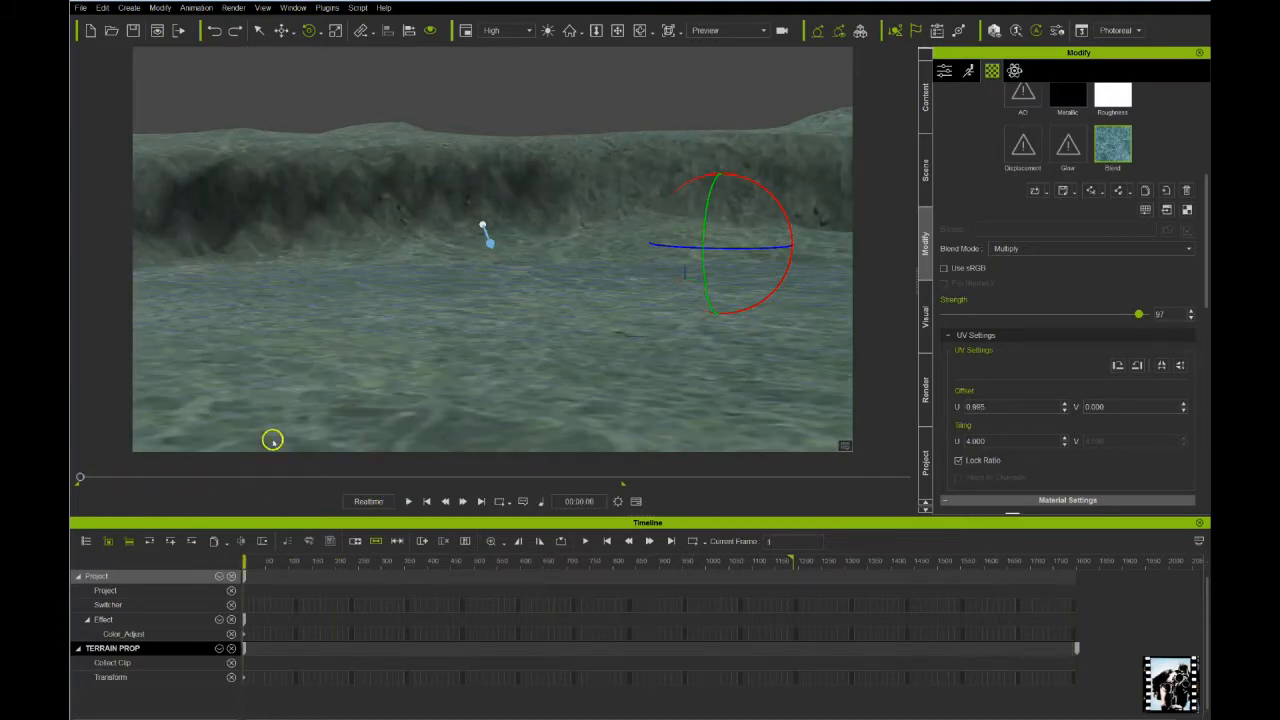
key("space")
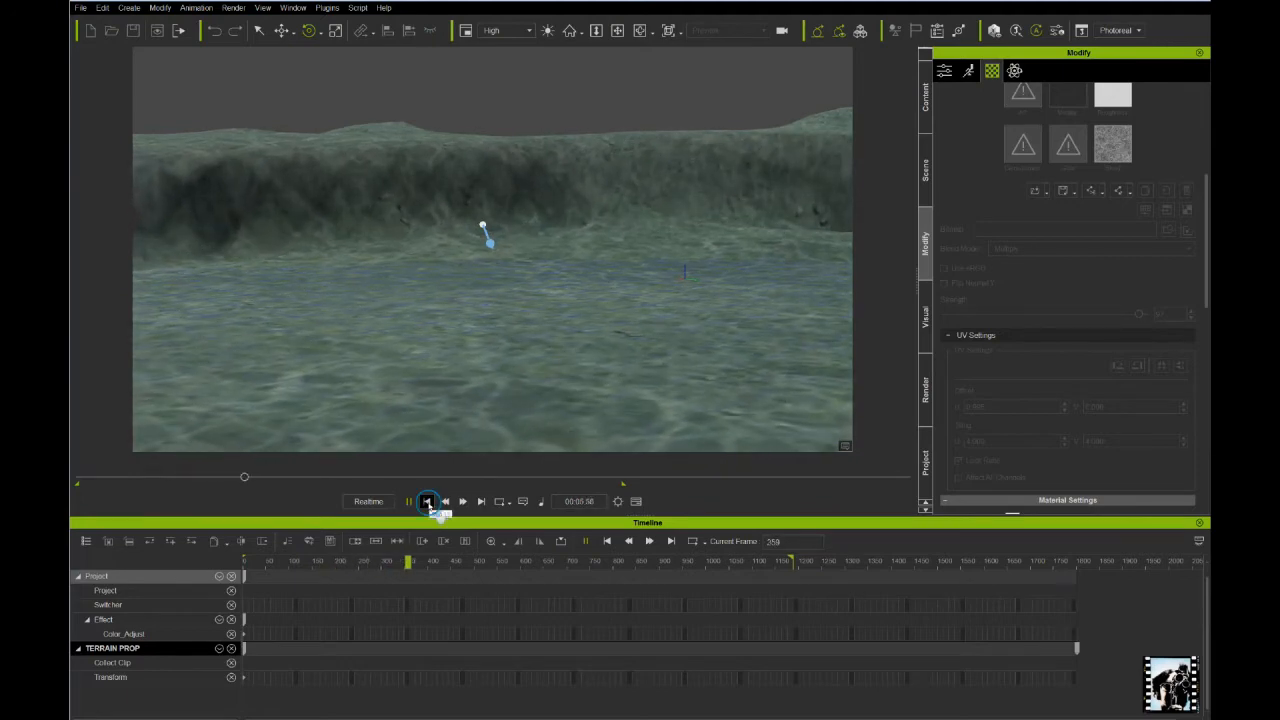
left_click(598, 316)
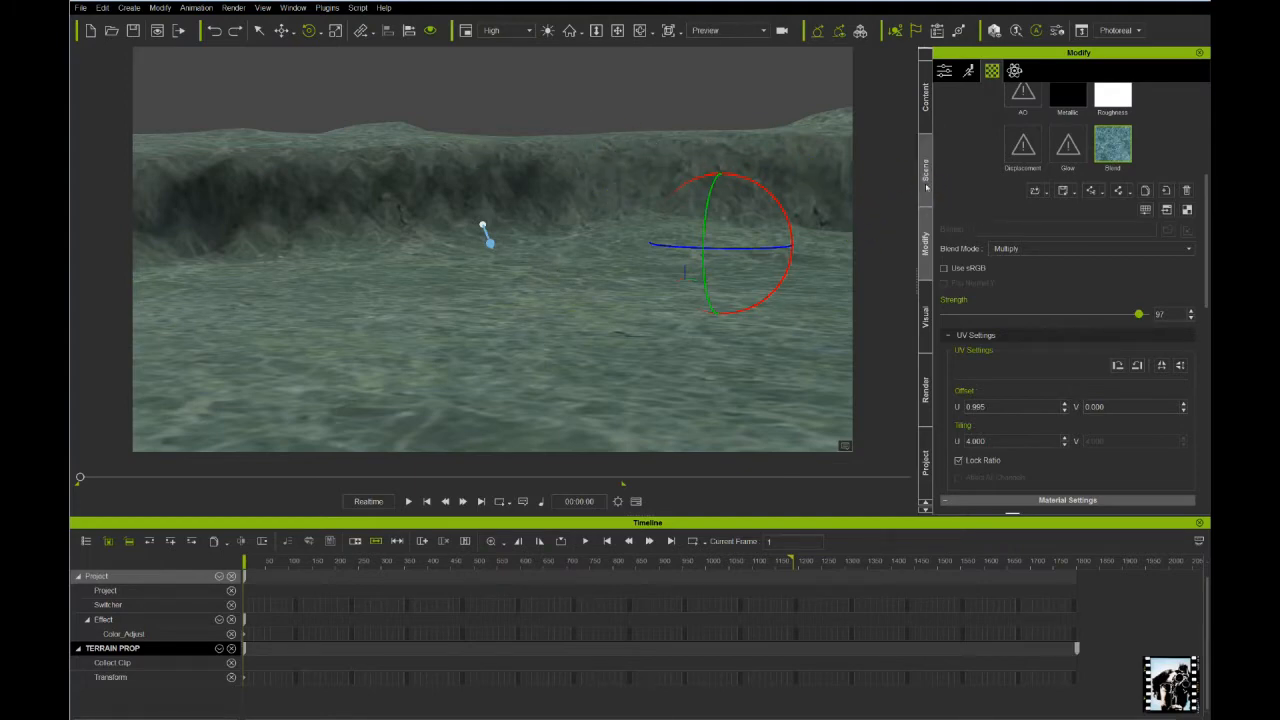
Select the Water object in the scene and make it visible
left_click(927, 186)
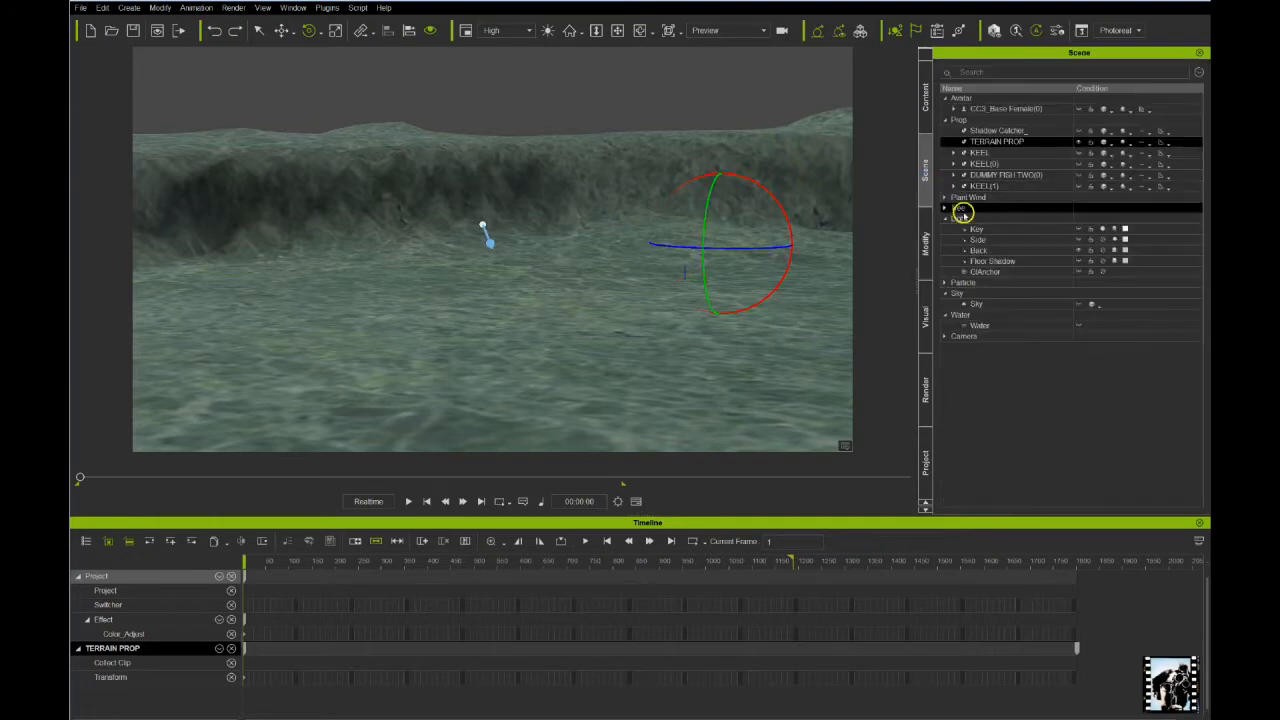
left_click(980, 326)
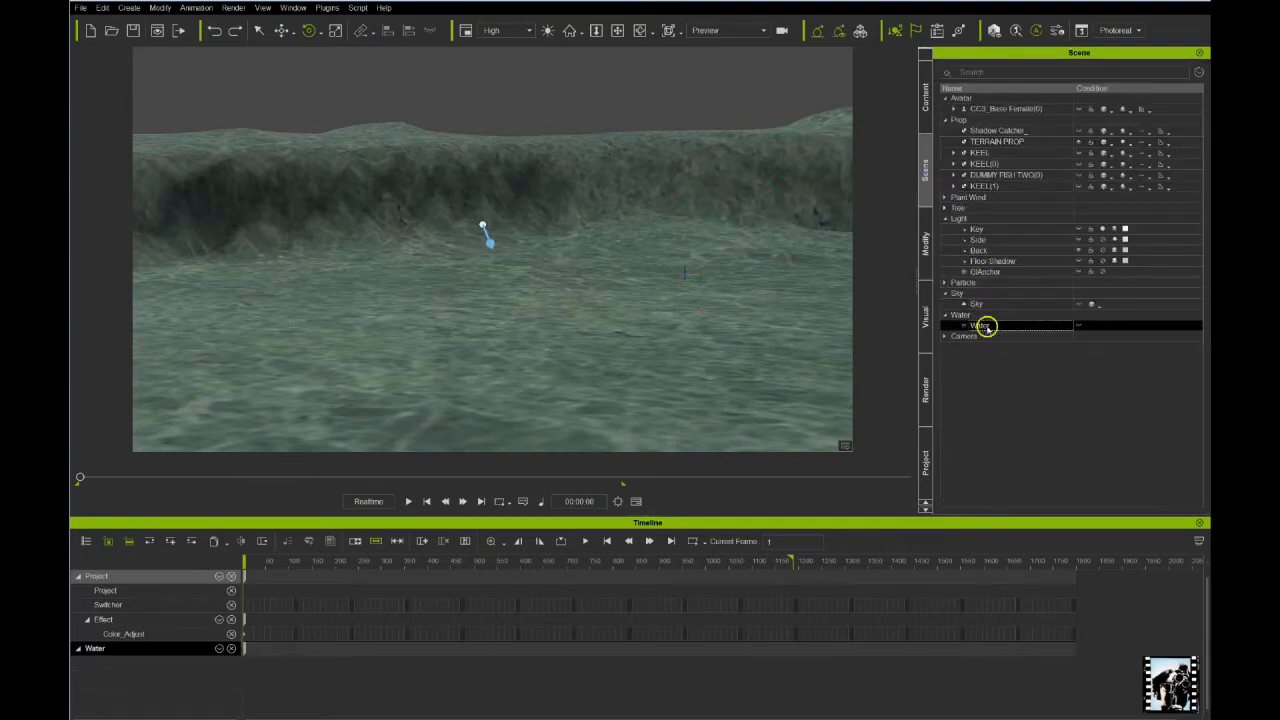
left_click(1079, 326)
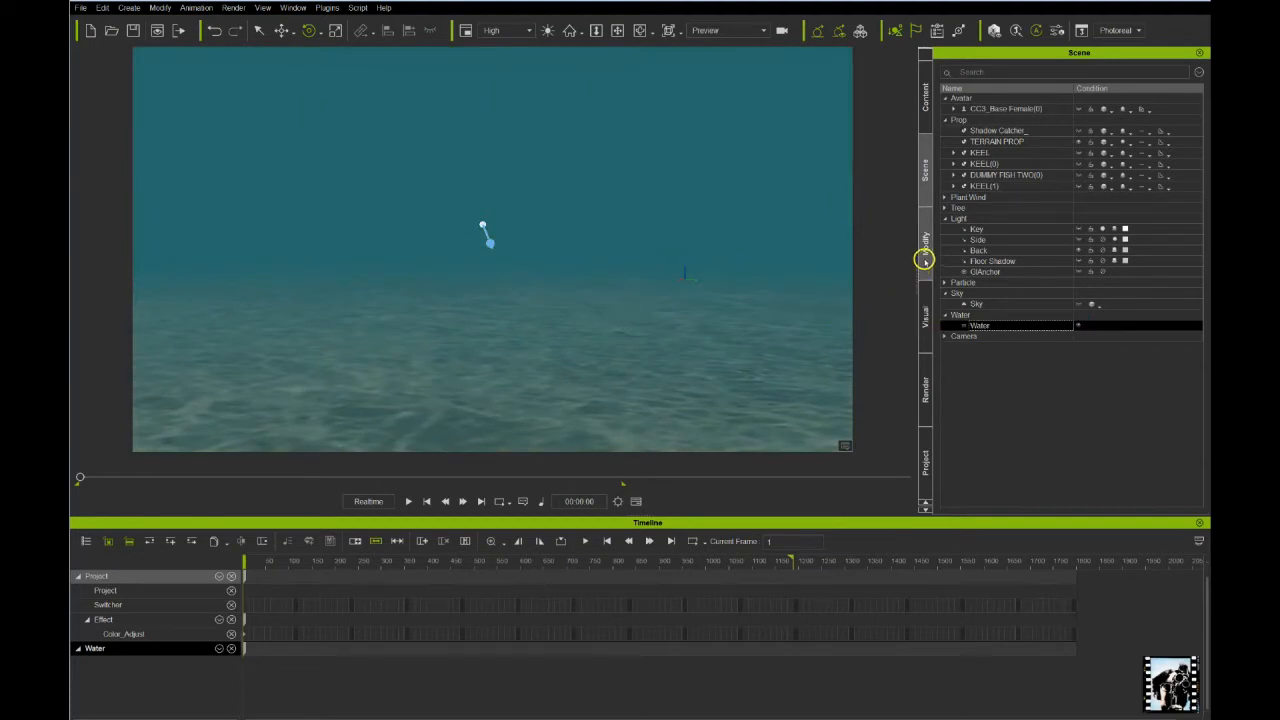
Turn off Underwater Fog in the water's advanced parameters
left_click(924, 259)
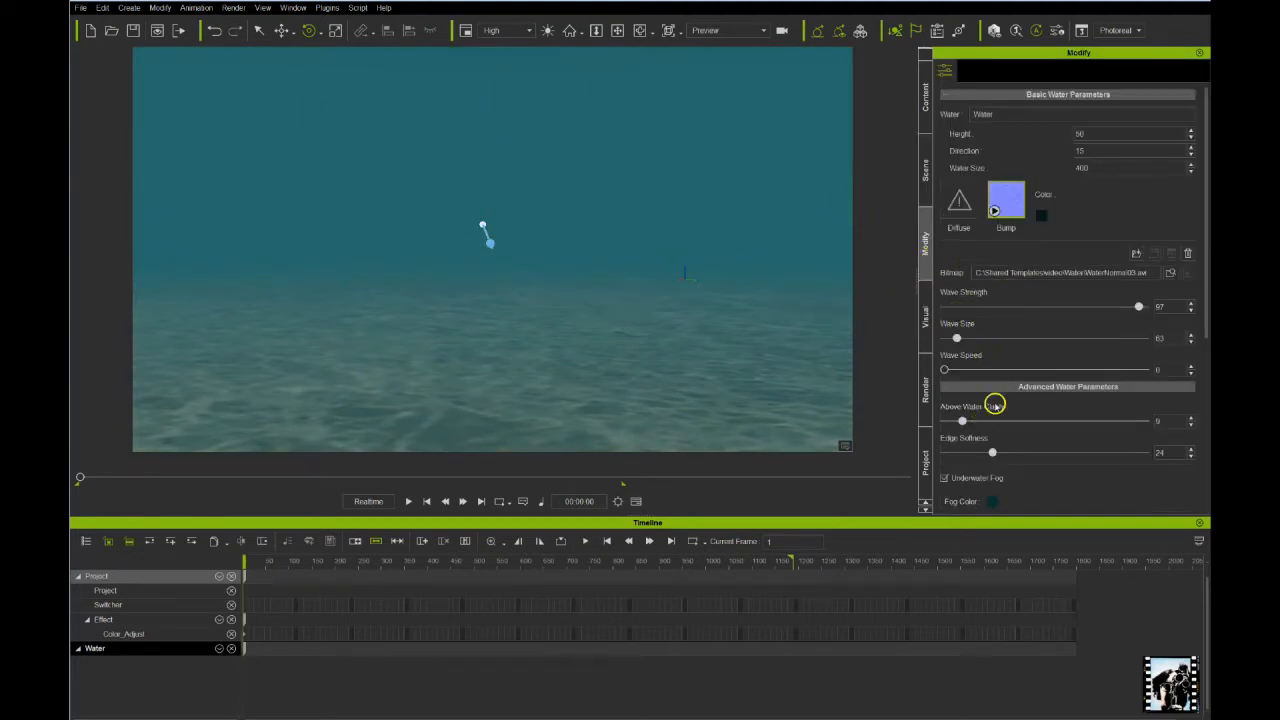
scroll(995, 405, "down", 3)
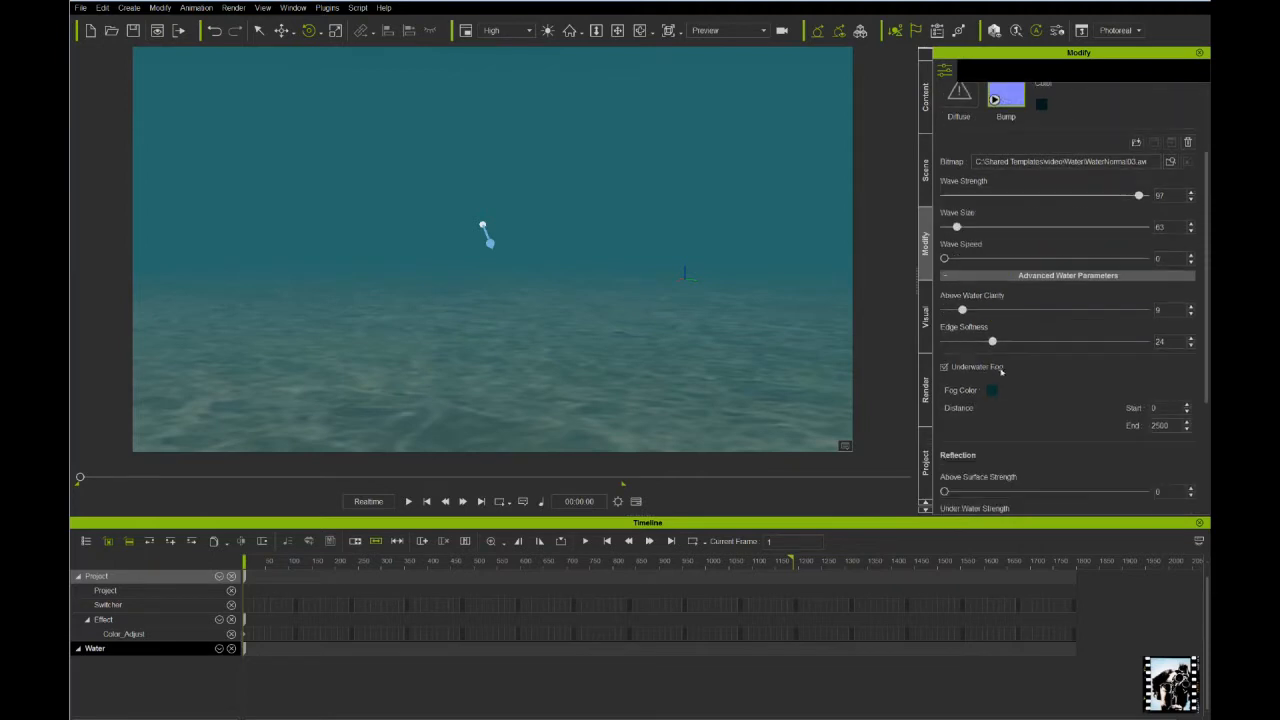
left_click(943, 367)
left_click(943, 368)
left_click(943, 368)
left_click(943, 367)
left_click(943, 367)
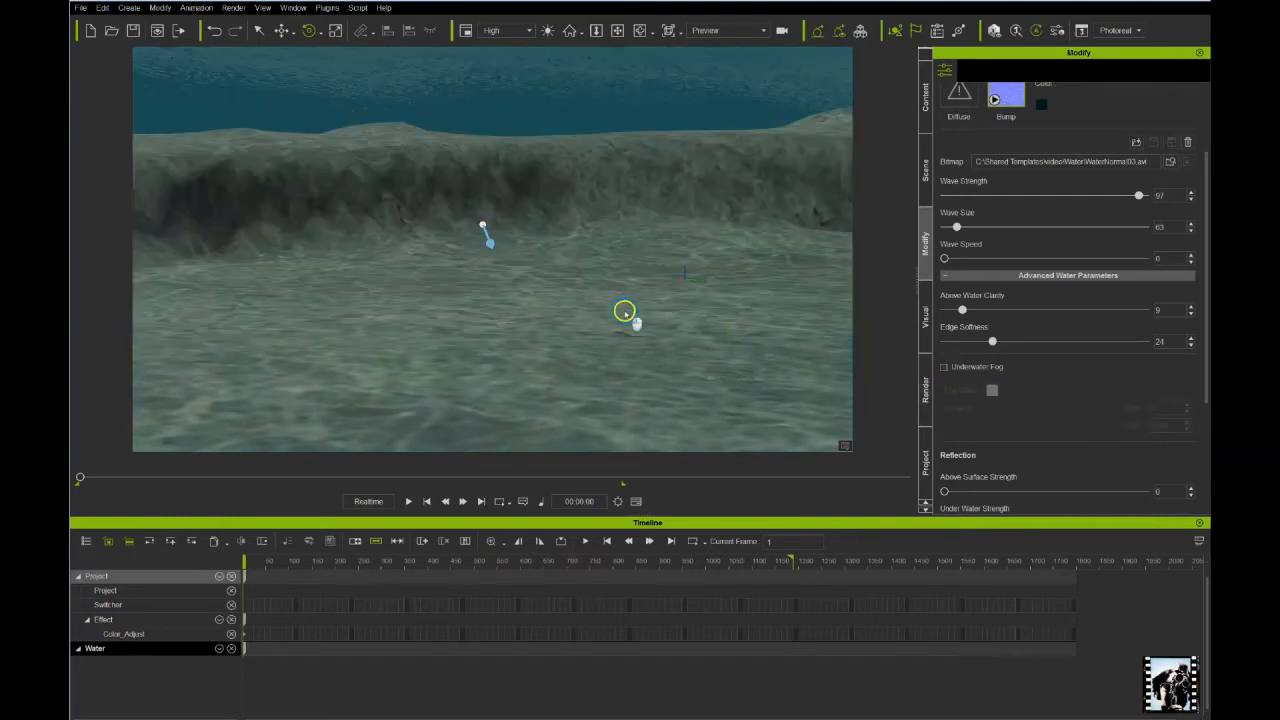
Play the underwater scene without fog from different camera angles, then return to the first frame
middle_click_drag(598, 241, 605, 268)
key("space")
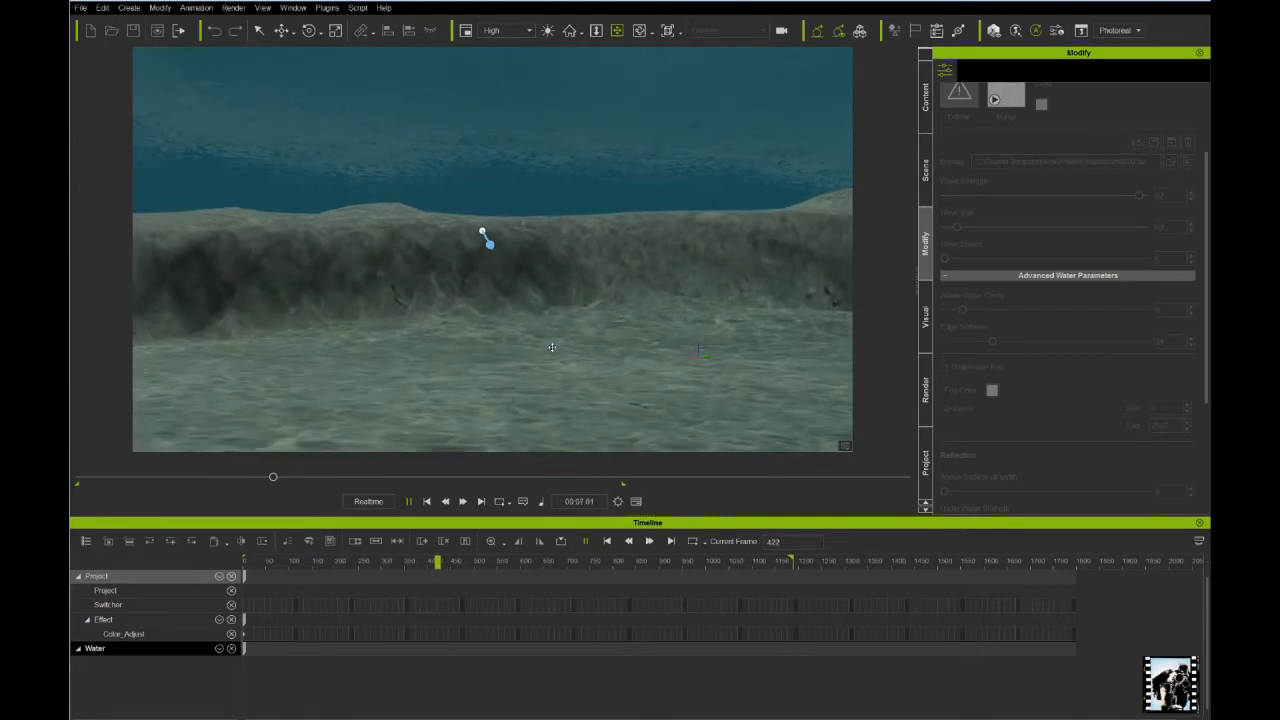
right_click_drag(610, 327, 569, 297)
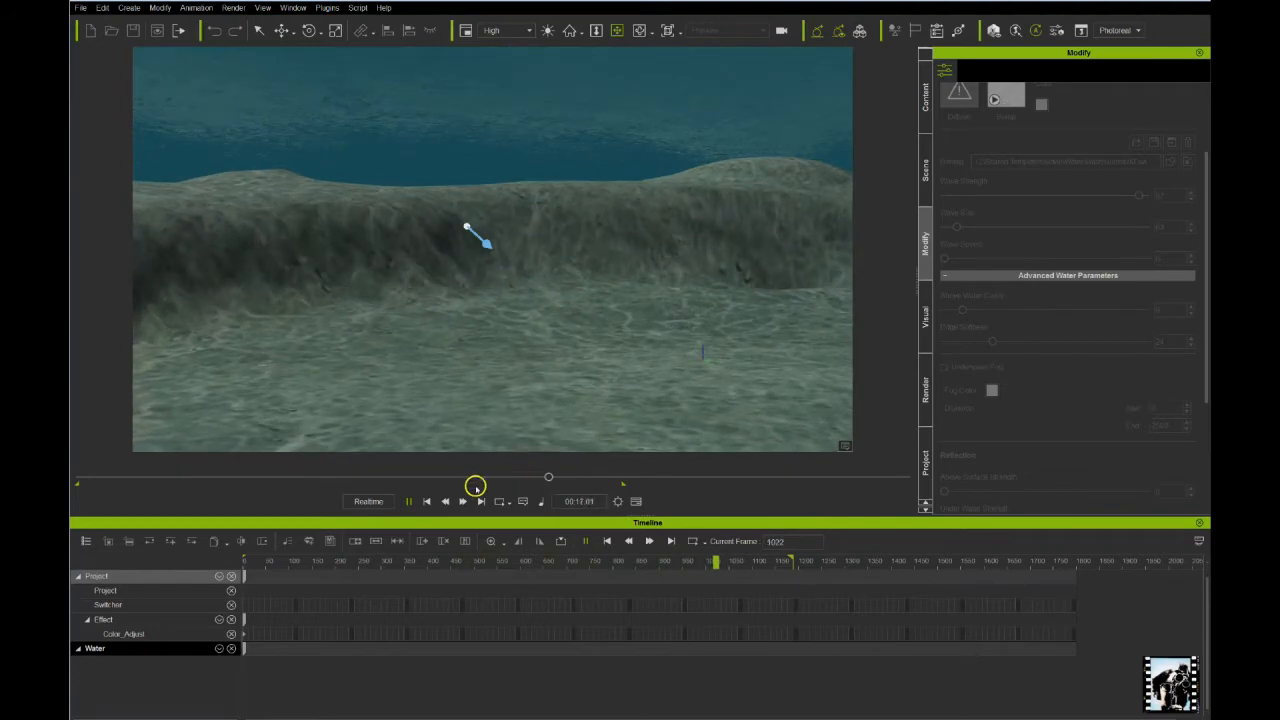
left_click(426, 501)
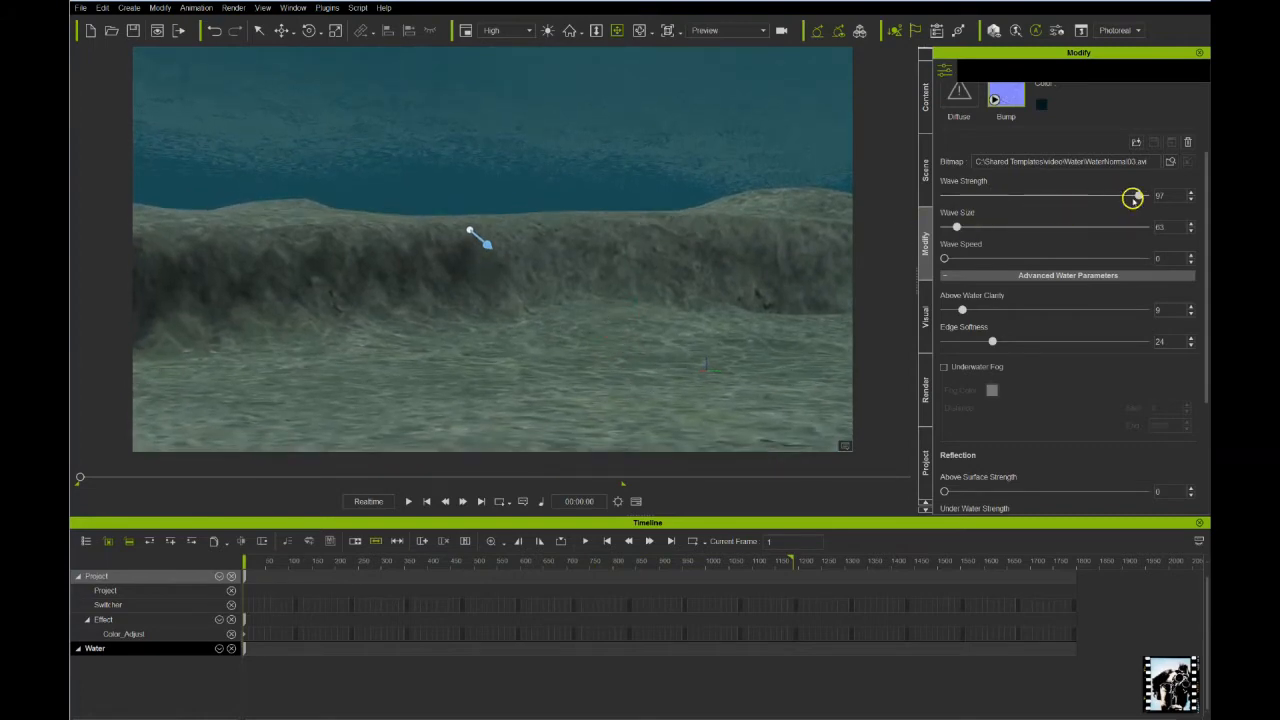
Lower the water's Wave Strength to about 60 and set its Wave Size to 71
left_click_drag(1141, 197, 929, 201)
left_click_drag(1085, 215, 1099, 215)
mouse_move(1097, 194)
left_mouse_down()
mouse_move(955, 195)
mouse_move(1097, 194)
left_mouse_up()
left_click_drag(1097, 195, 1063, 199)
mouse_move(967, 238)
left_mouse_down()
mouse_move(998, 240)
mouse_move(977, 243)
left_mouse_up()
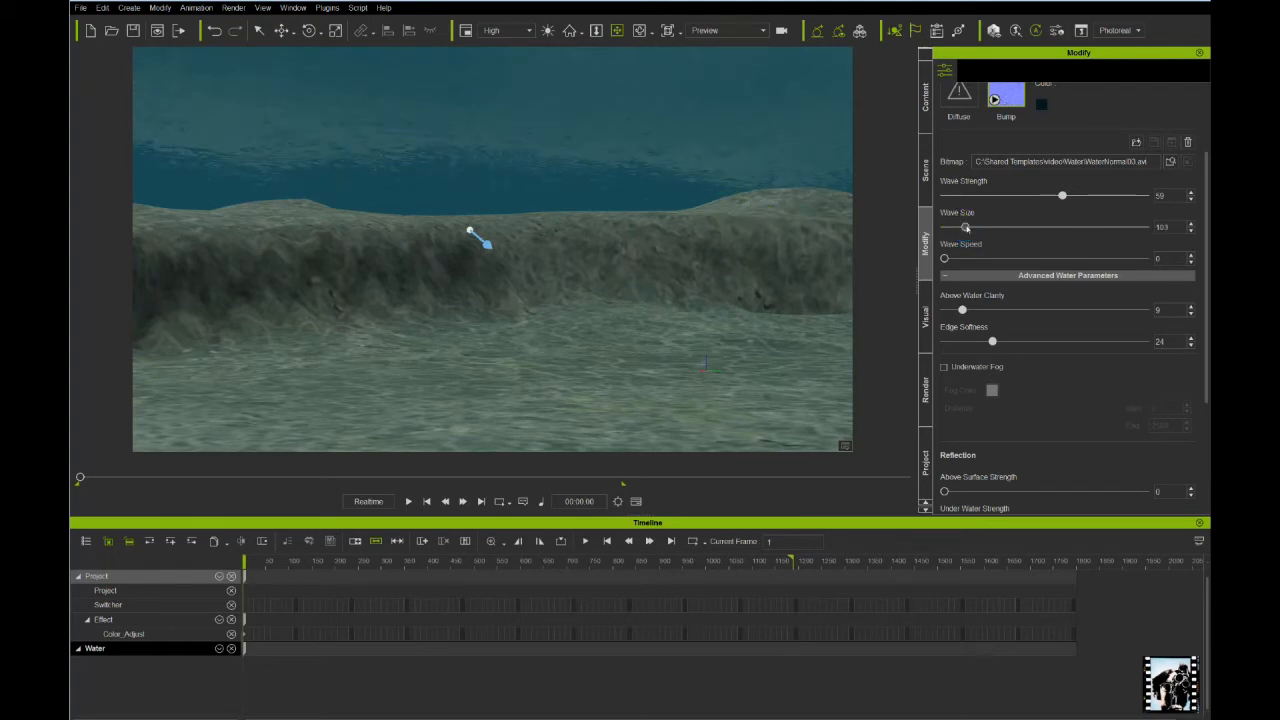
left_click_drag(966, 228, 966, 227)
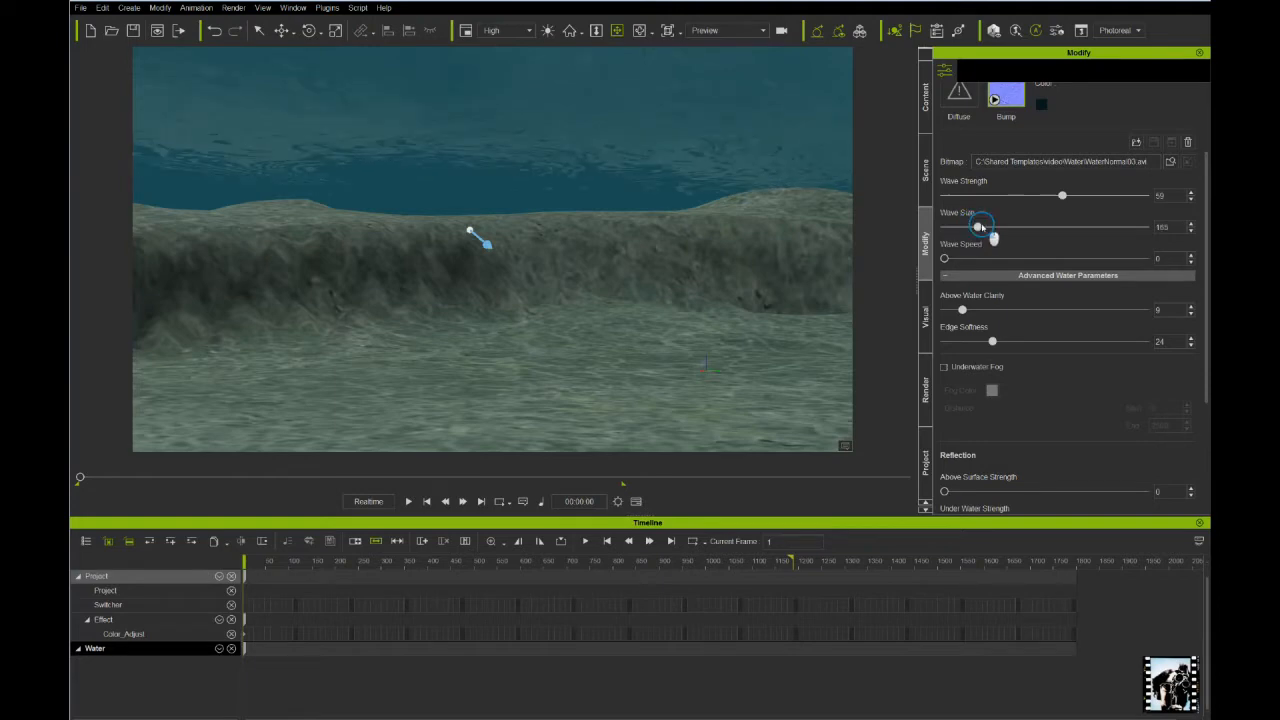
left_click_drag(968, 227, 961, 227)
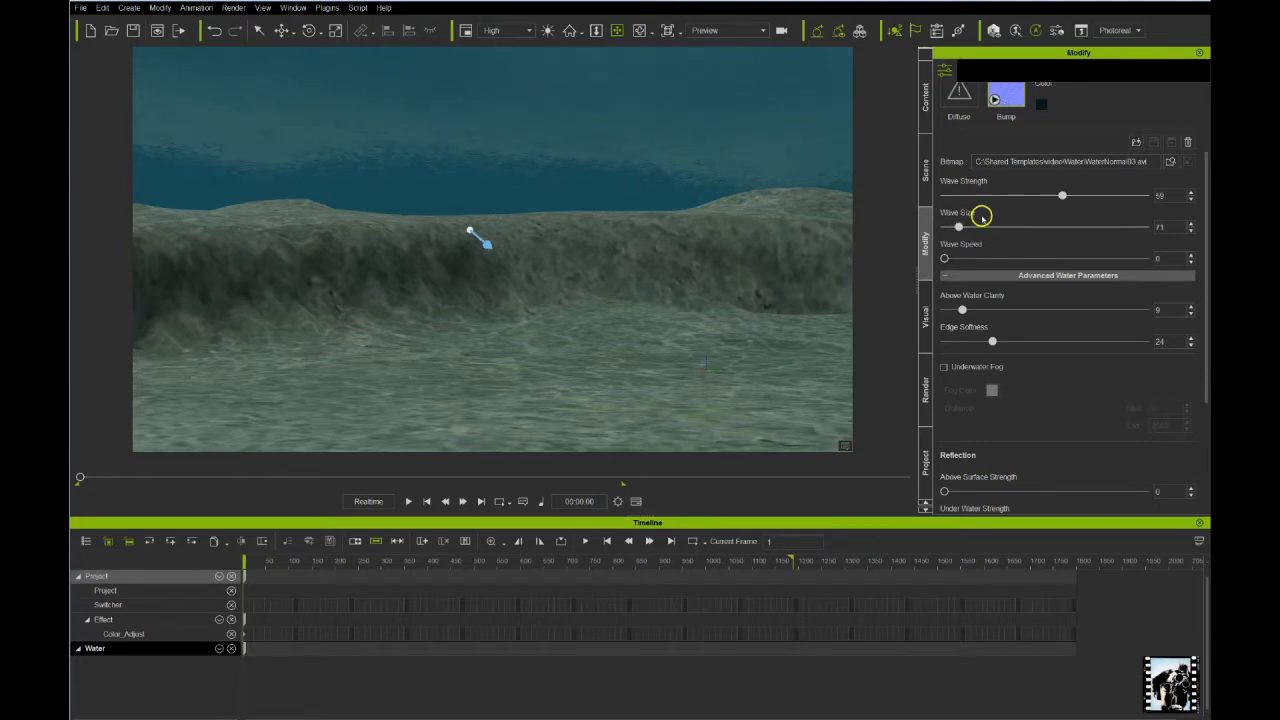
left_click_drag(1062, 196, 1068, 196)
Play the scene to check the adjusted water surface and return to the start
left_click(639, 302)
key("space")
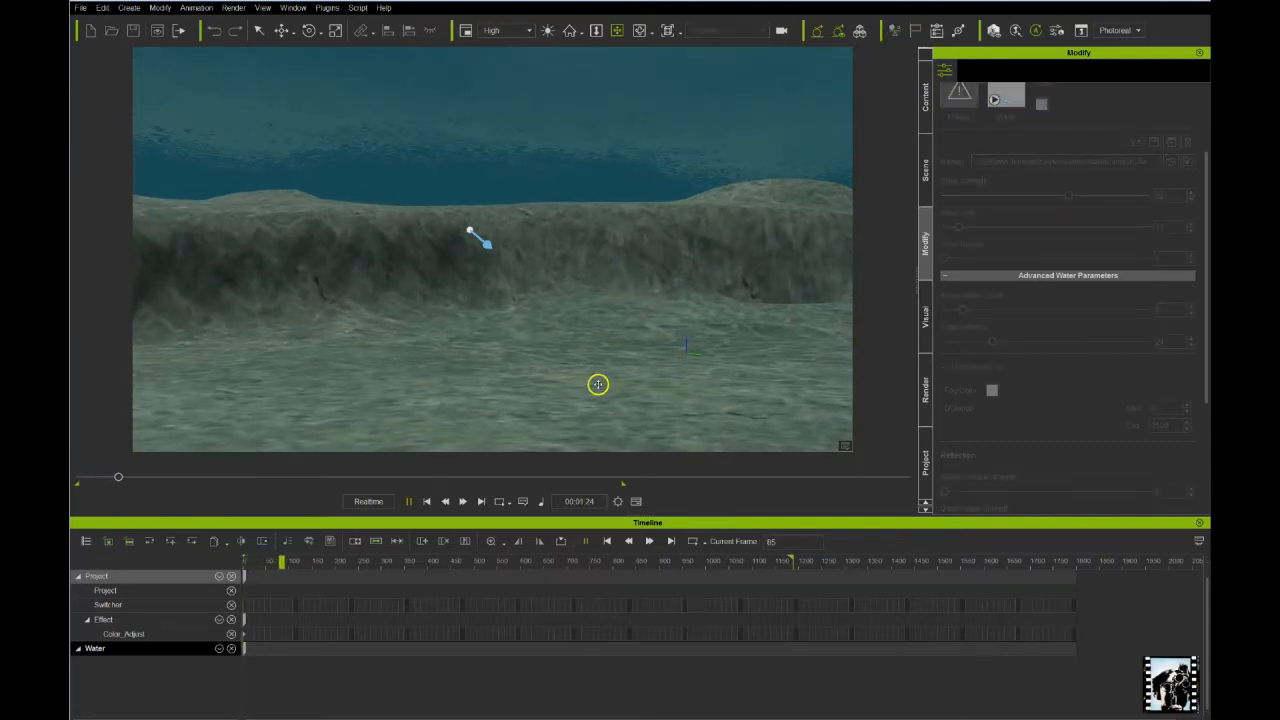
left_click(427, 500)
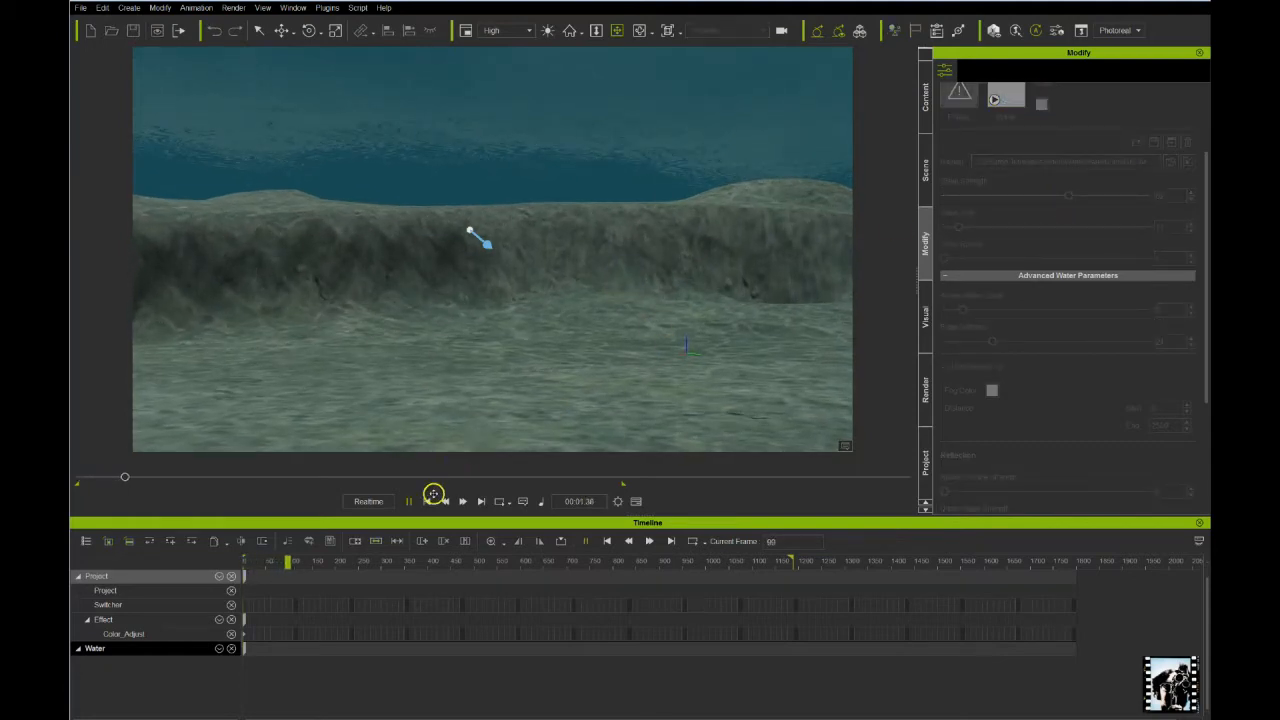
Turn on the water's Underwater Fog and set its distance to Start 2000 and End 3500
left_click(944, 367)
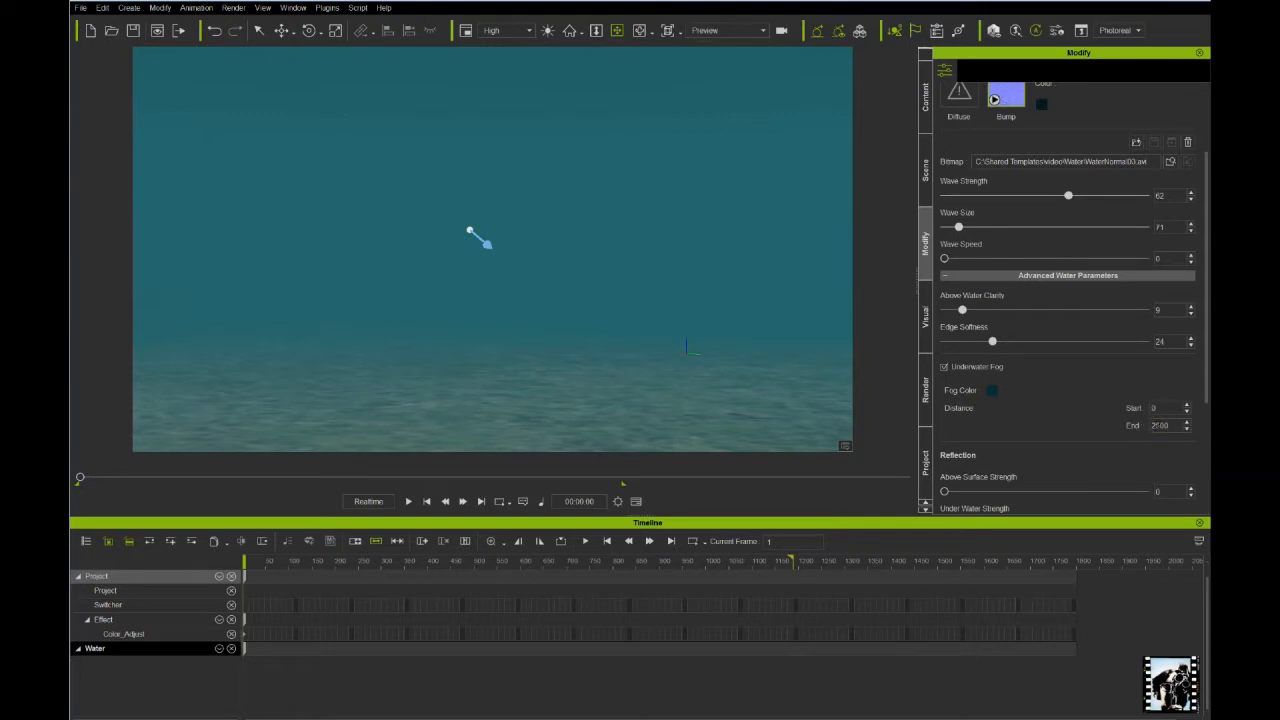
left_click(1152, 424)
key("Return")
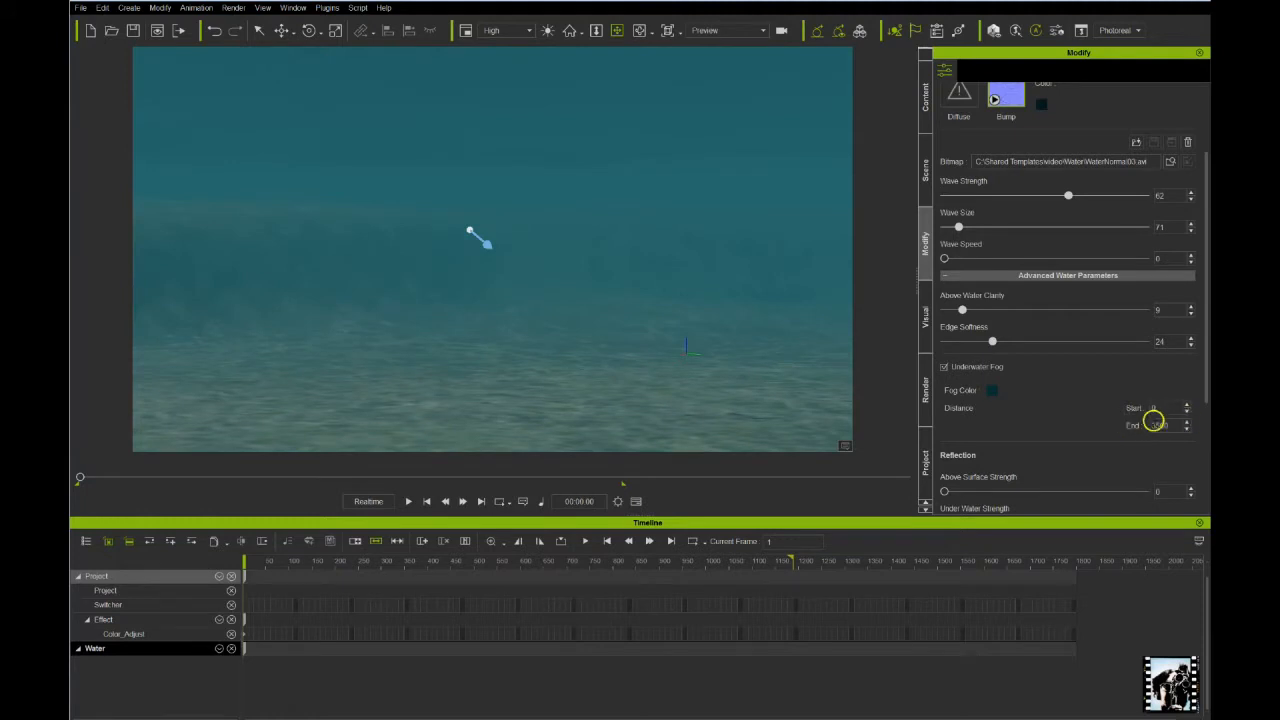
left_click(1150, 408)
left_click(1158, 408)
left_click_drag(1169, 408, 1088, 413)
key("Return")
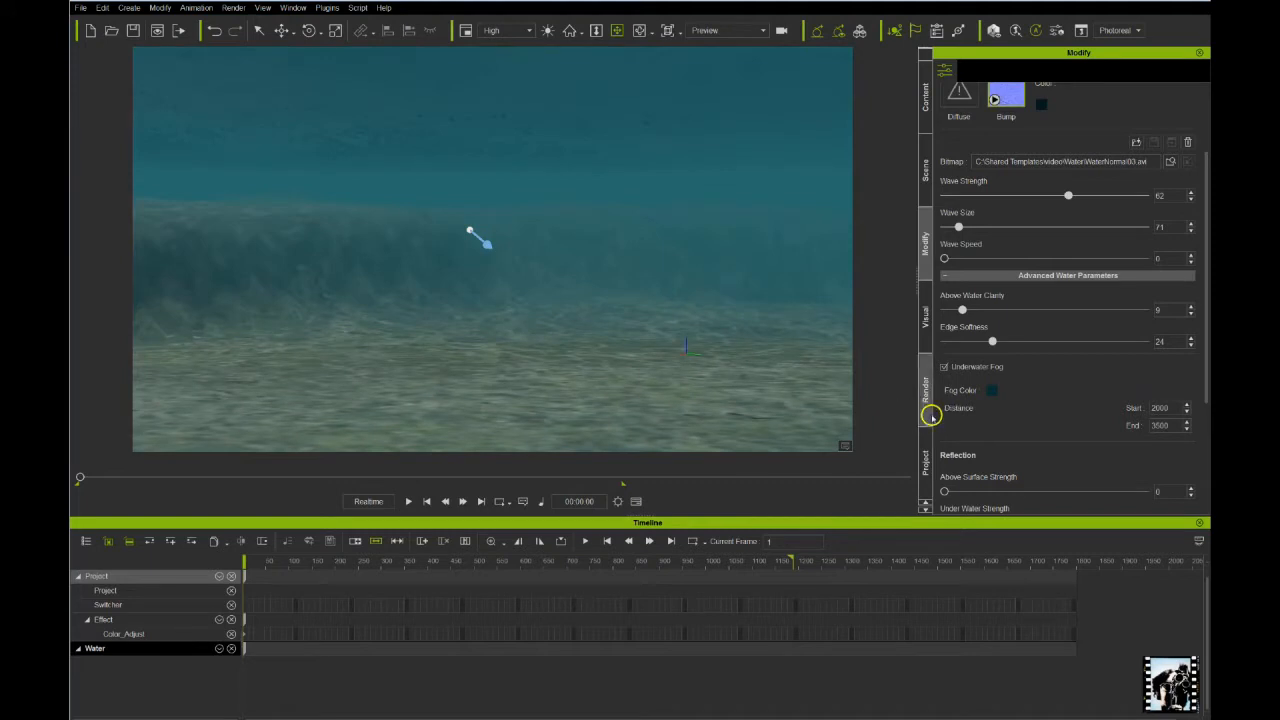
Set the underwater fog's End distance to 4500
left_click(1160, 426)
left_click_drag(1157, 426, 1133, 425)
key("Return")
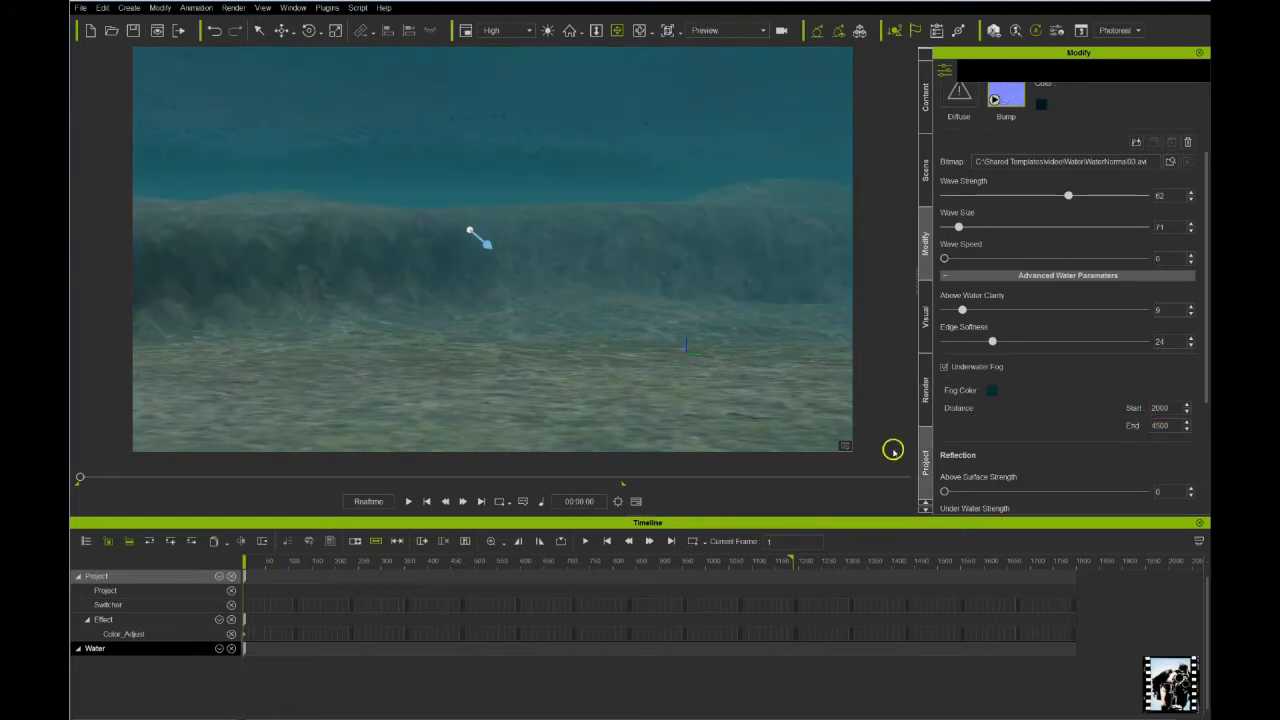
Play the scene briefly to check the fog, return to the first frame, and set the fog's Start distance to 100
left_click(409, 502)
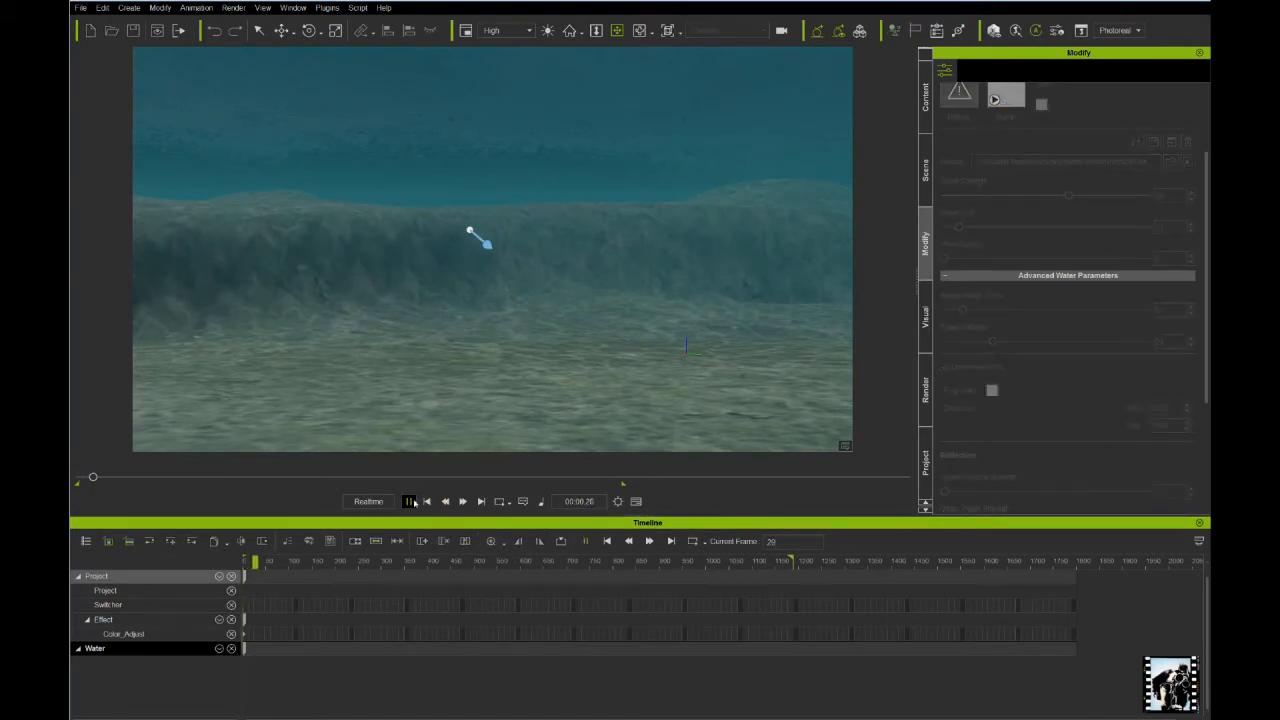
left_click(428, 502)
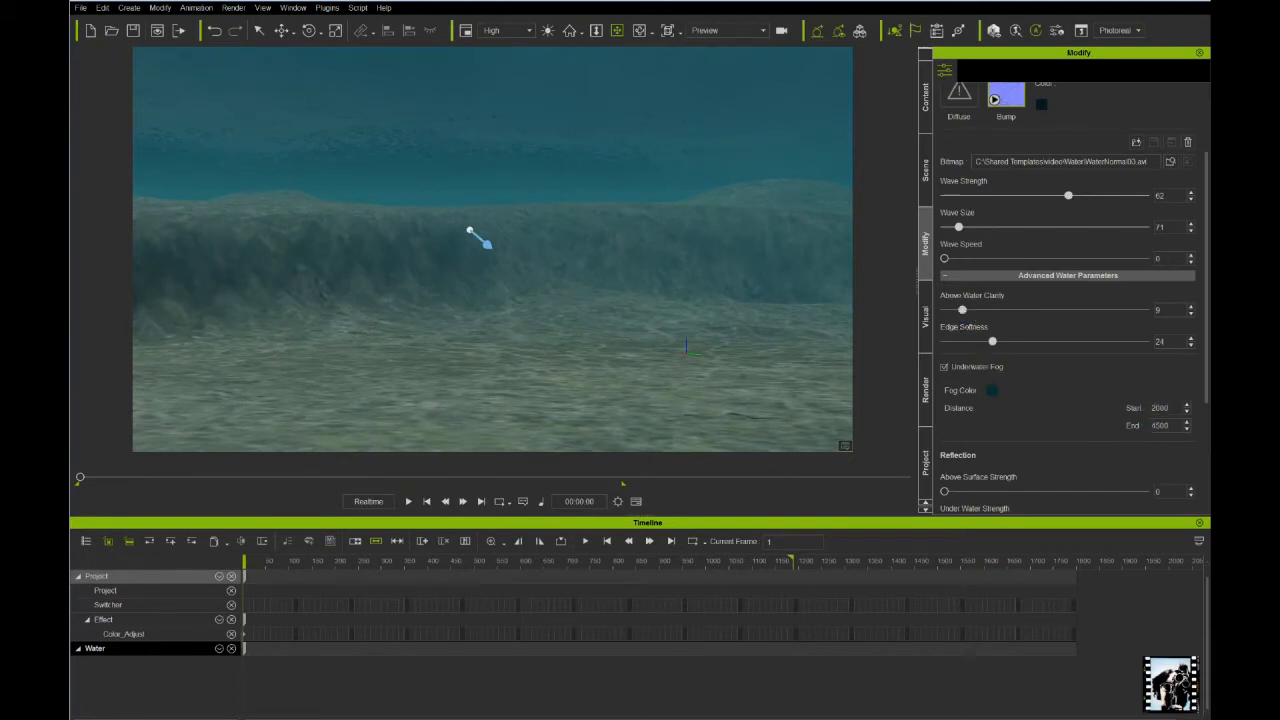
left_click_drag(1165, 408, 1083, 404)
key("Return")
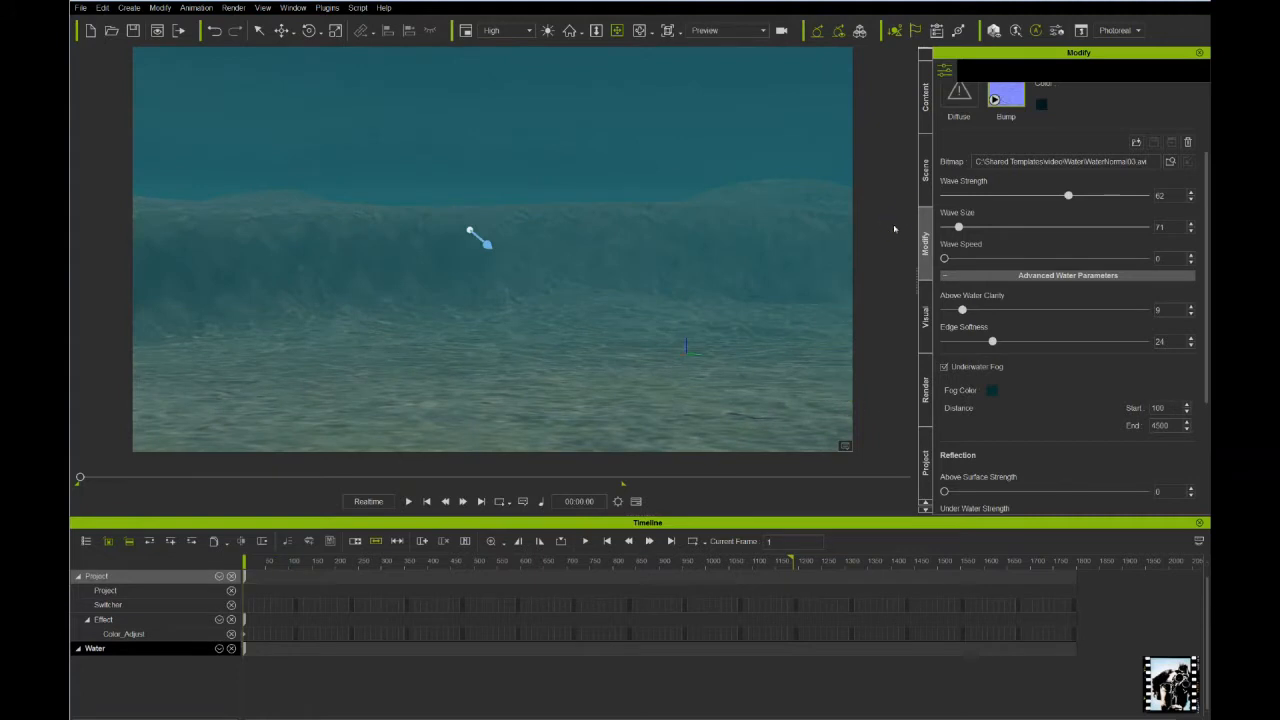
Delete the Floor Shadow light and the Shadow Catcher prop from the scene
left_click(926, 170)
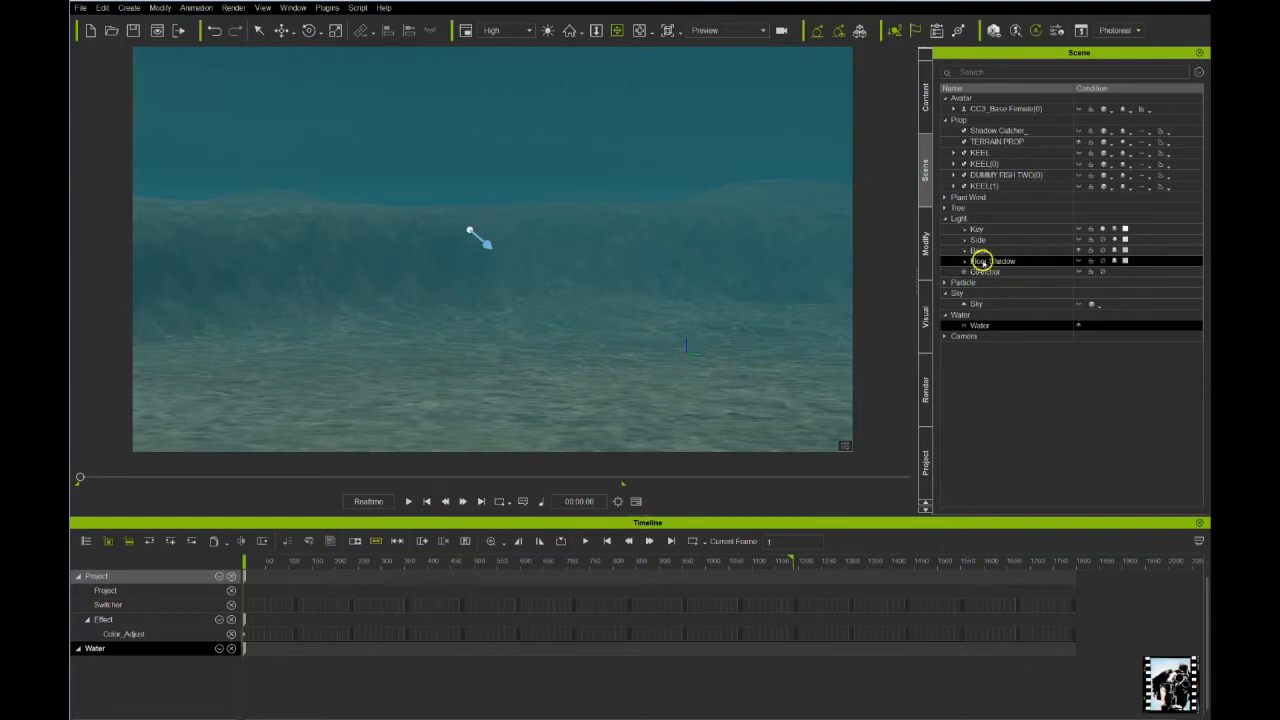
left_click(985, 262)
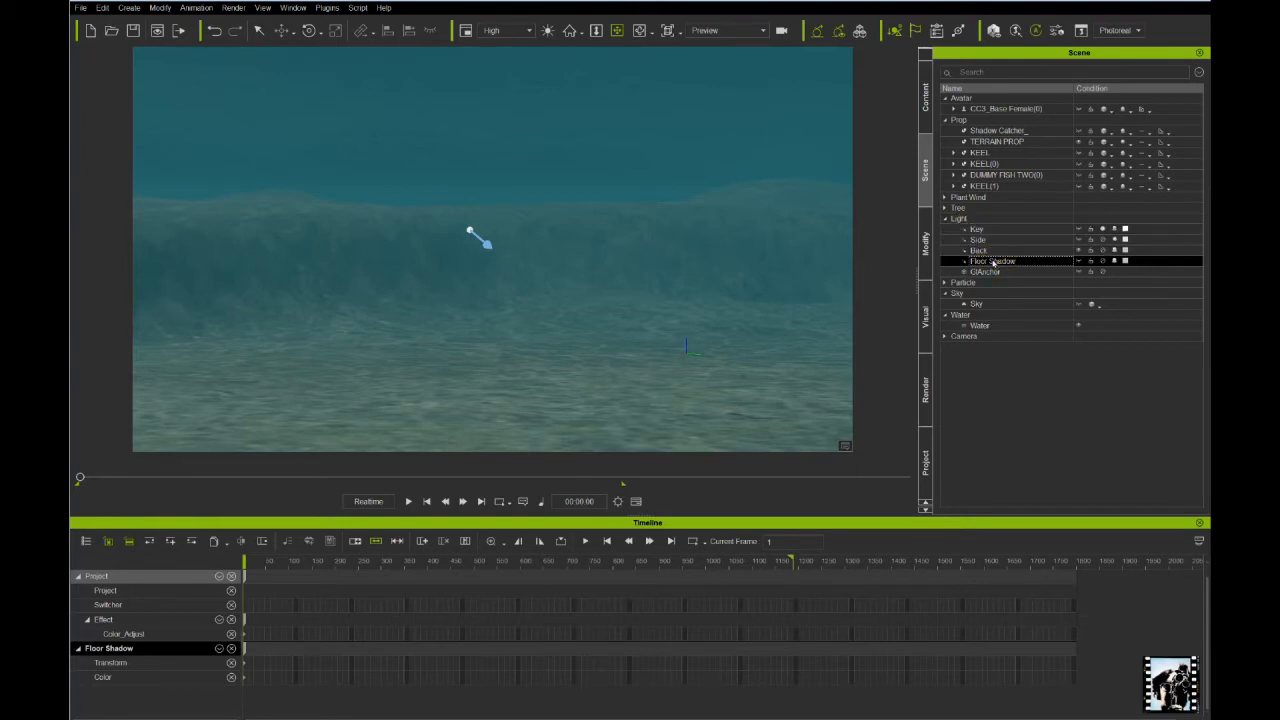
key("Delete")
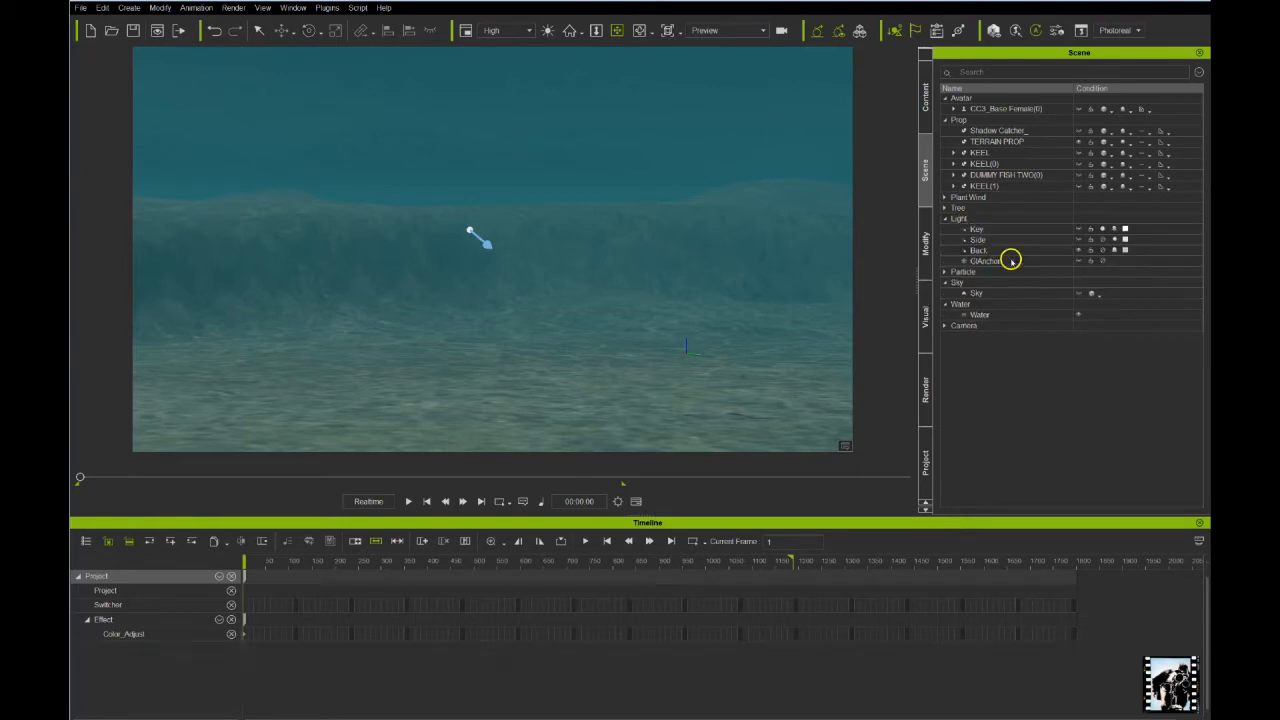
left_click(1000, 131)
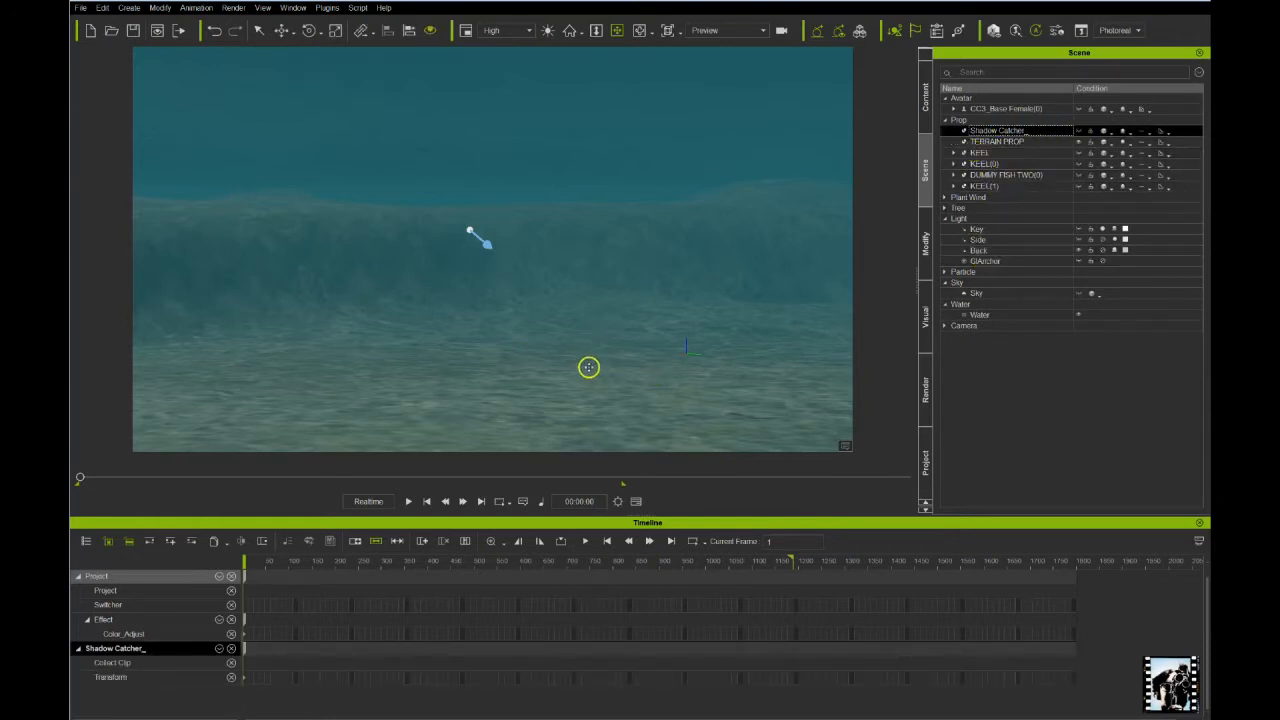
left_click(972, 144)
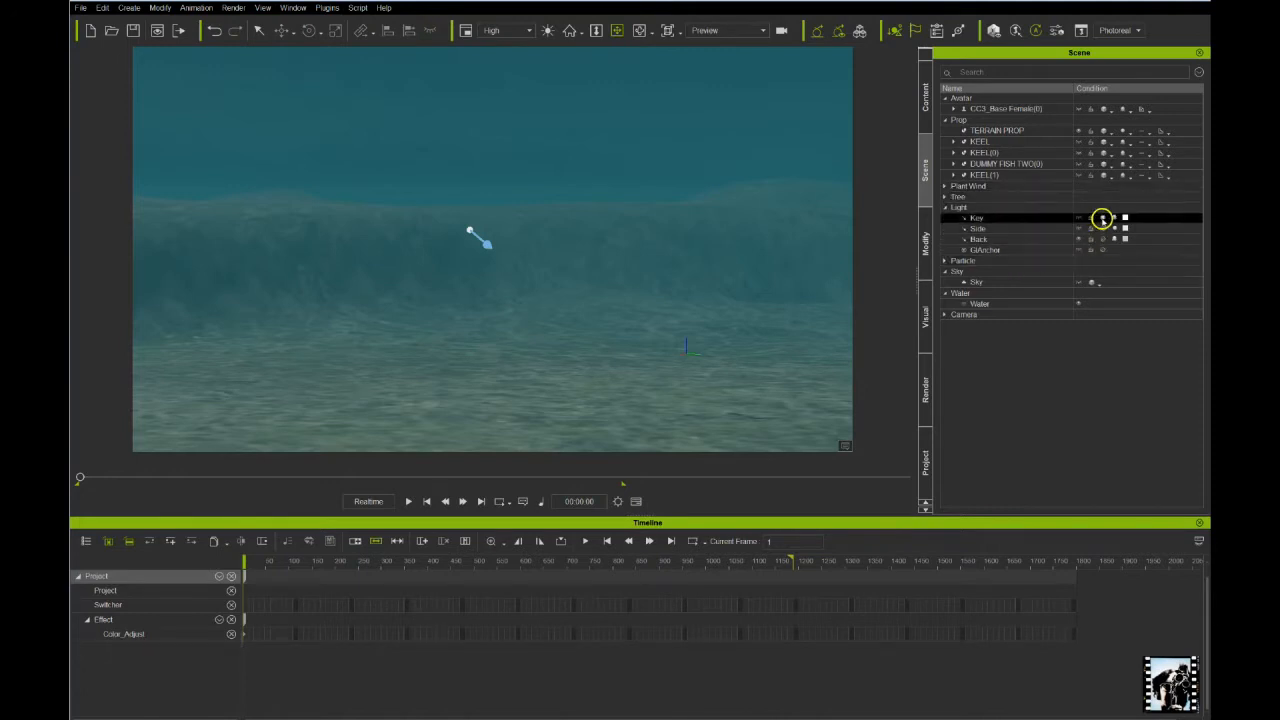
Switch the Key light off and back on to compare its effect, and activate the Side light
left_click(1103, 218)
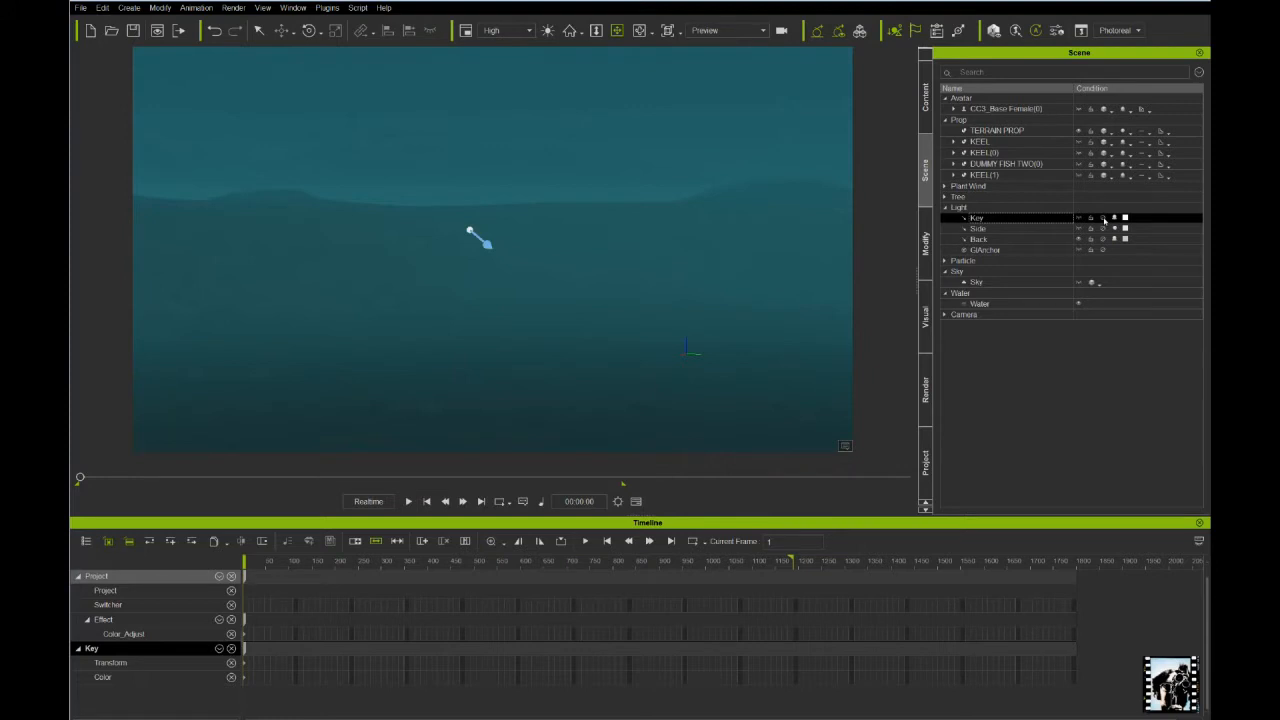
left_click(1101, 218)
left_click(1103, 219)
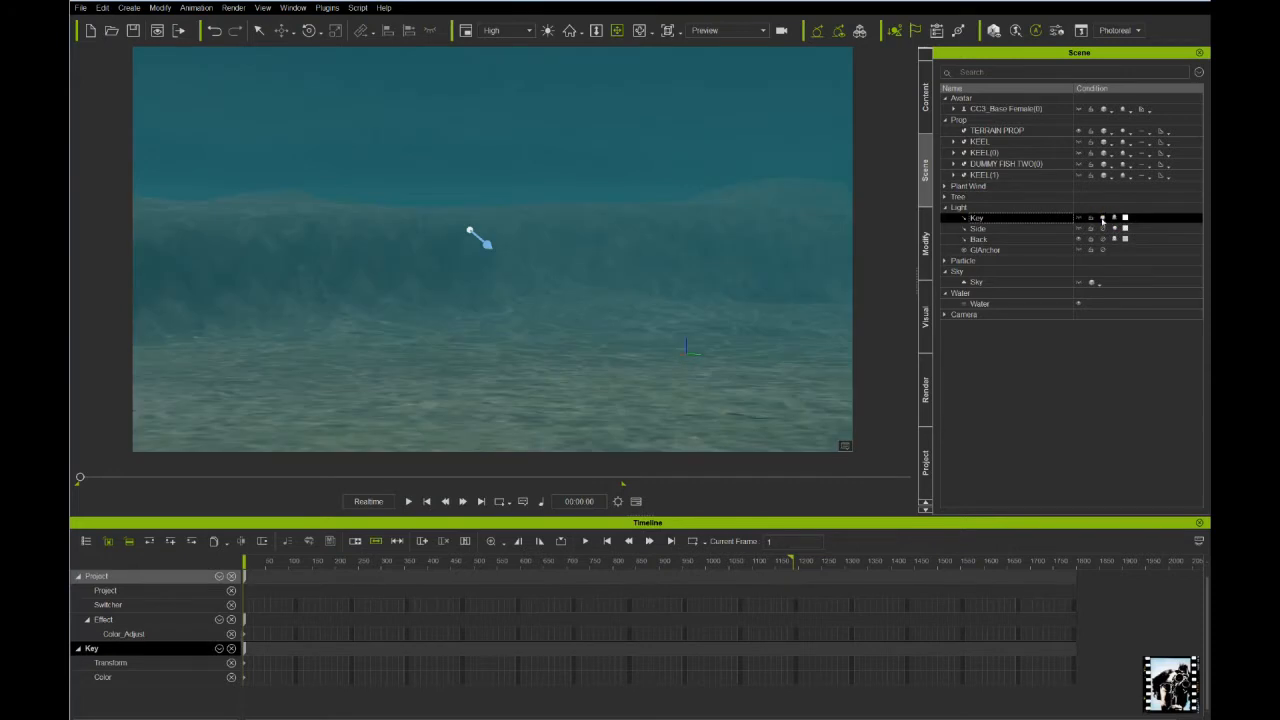
left_click(1103, 229)
left_click(1101, 219)
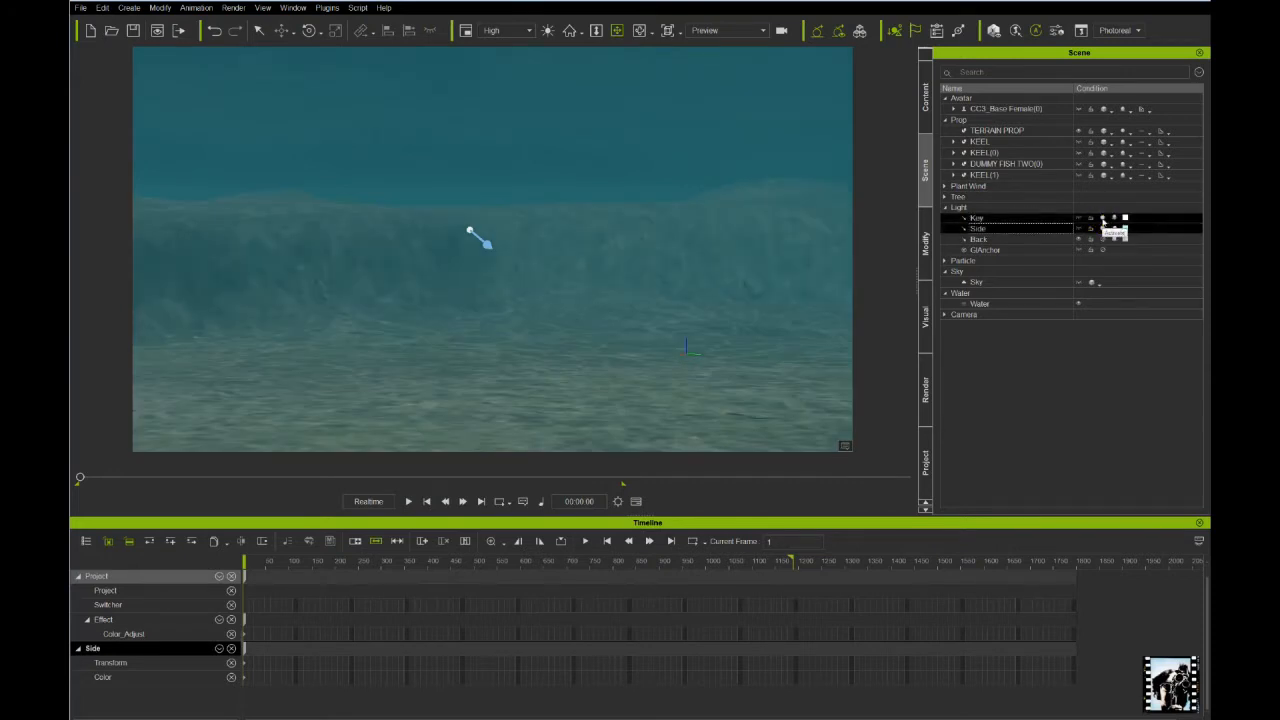
Make the shipwreck props KEEL and KEEL(0) and the fish school DUMMY FISH TWO(0) visible
left_click(1074, 148)
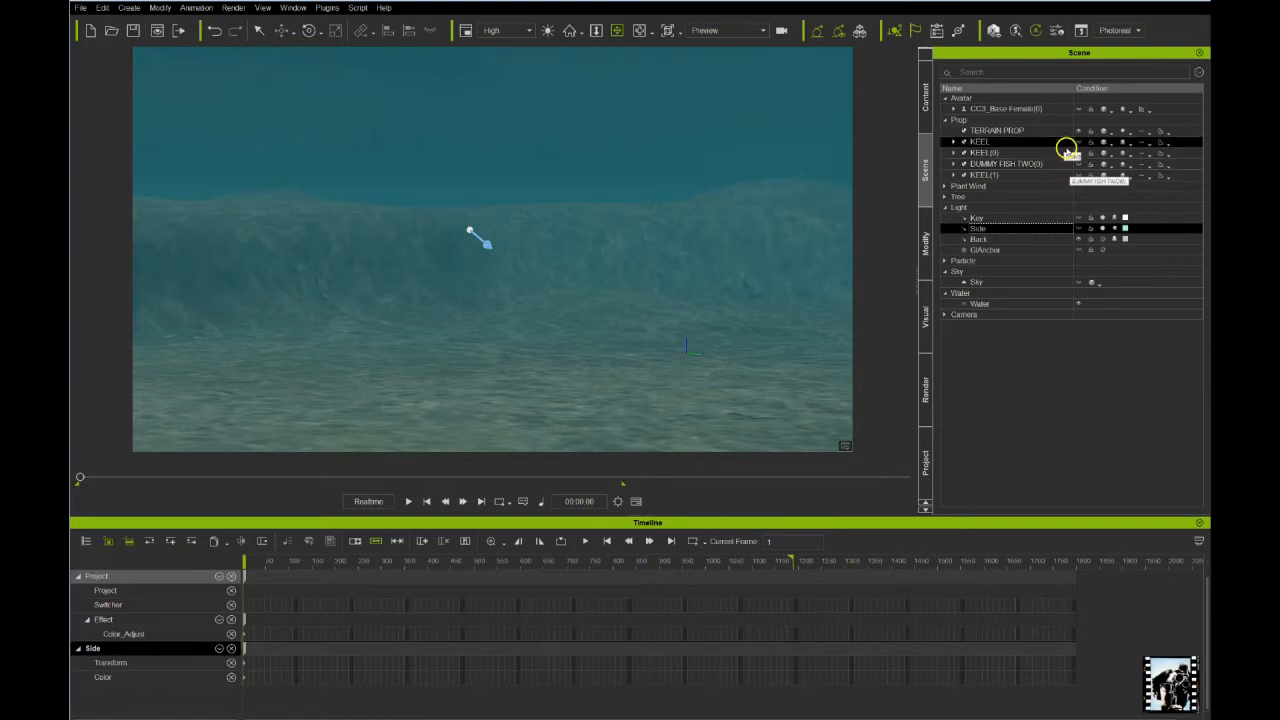
left_click(1079, 144)
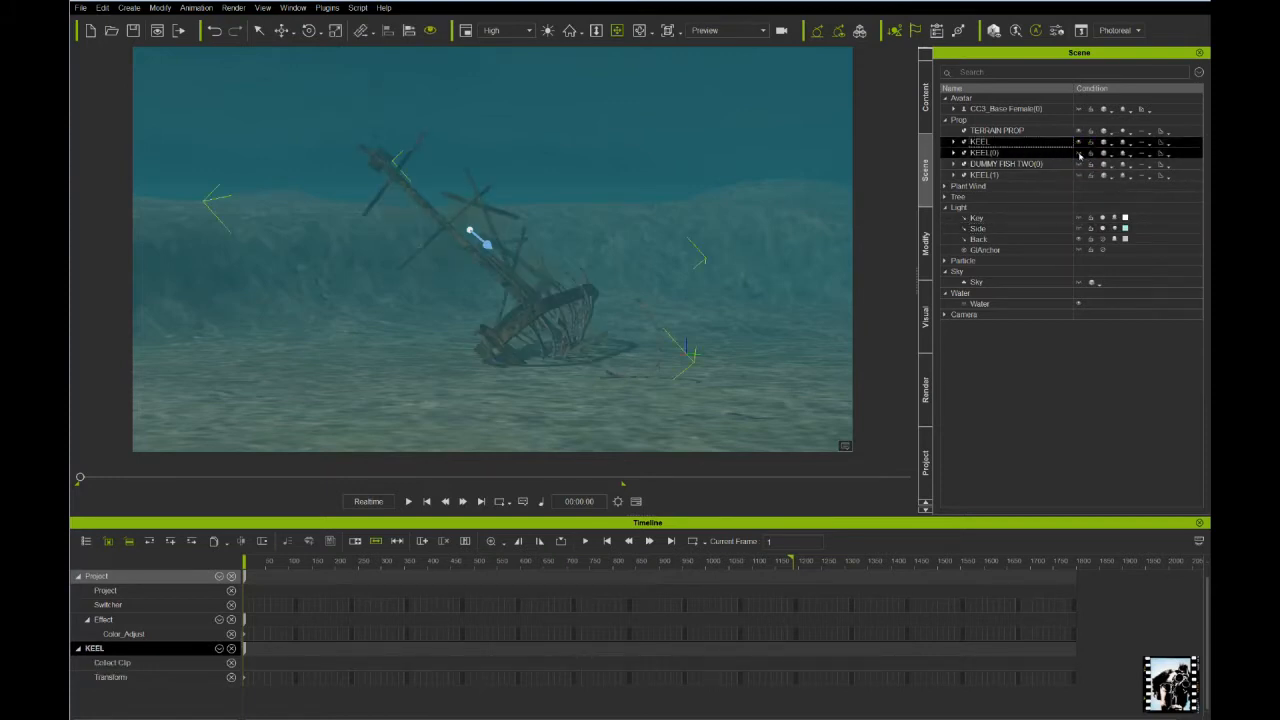
left_click(1078, 153)
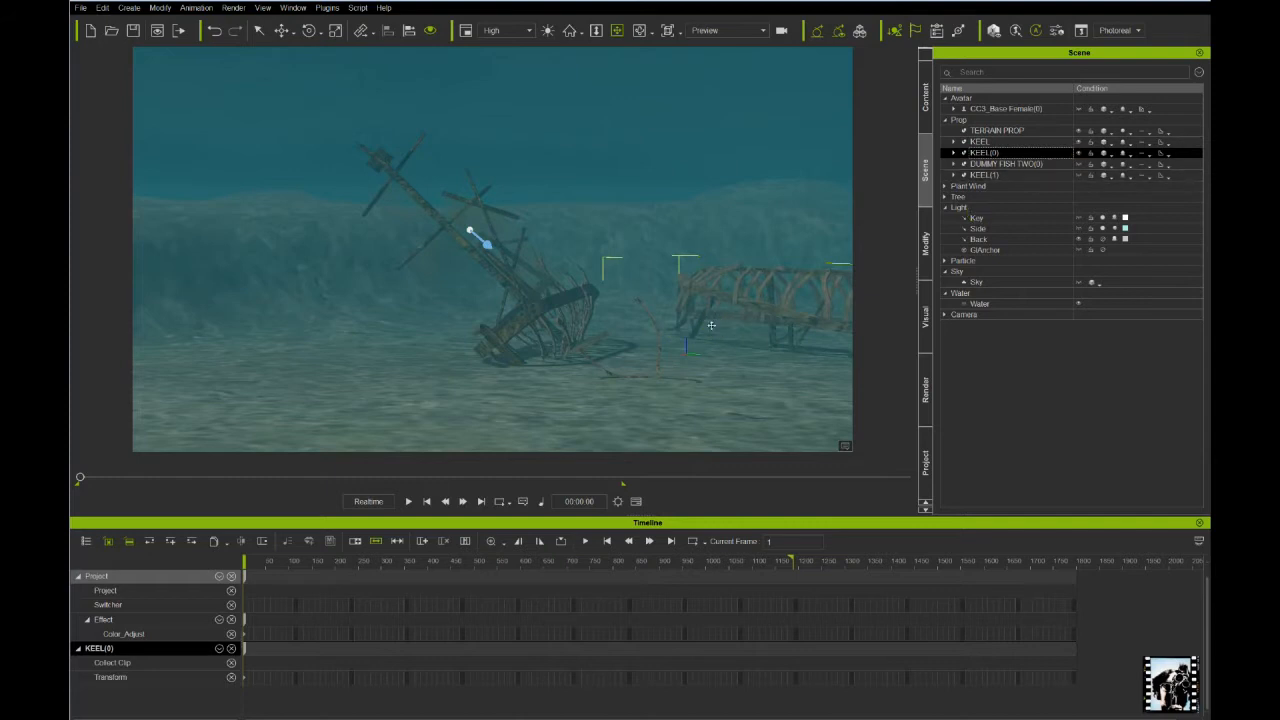
left_click_drag(711, 325, 570, 327)
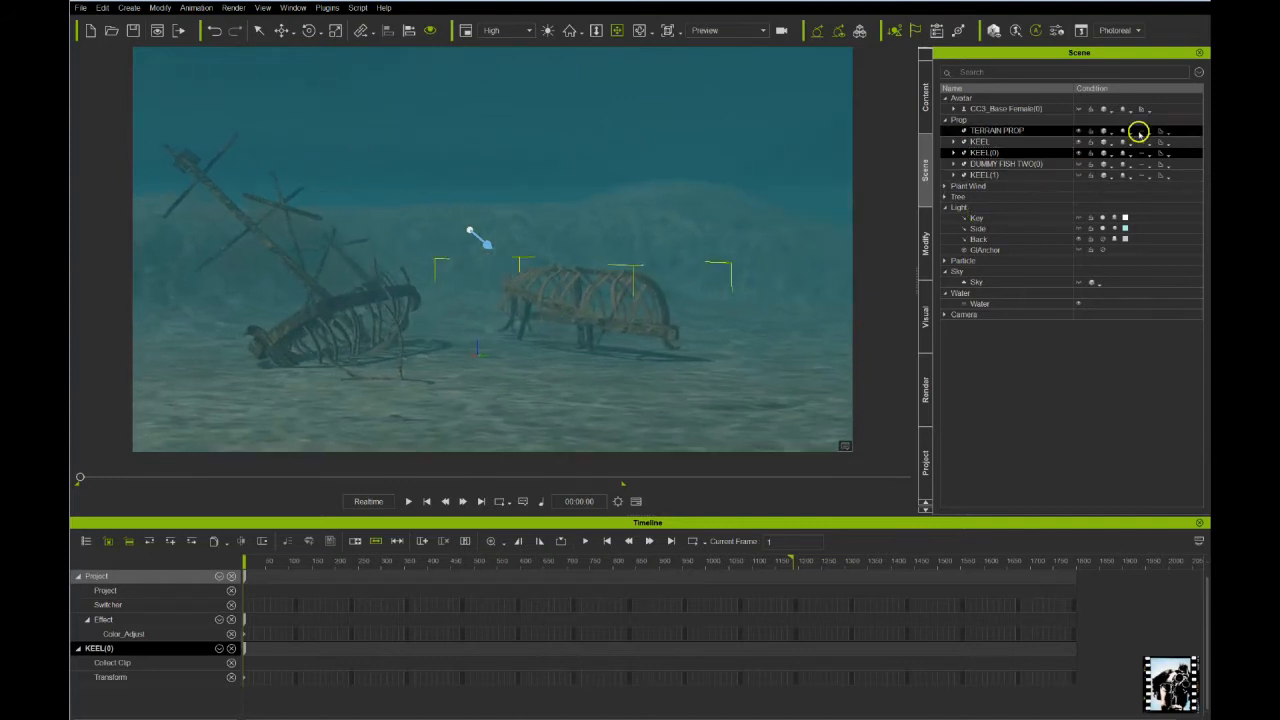
left_click(1080, 165)
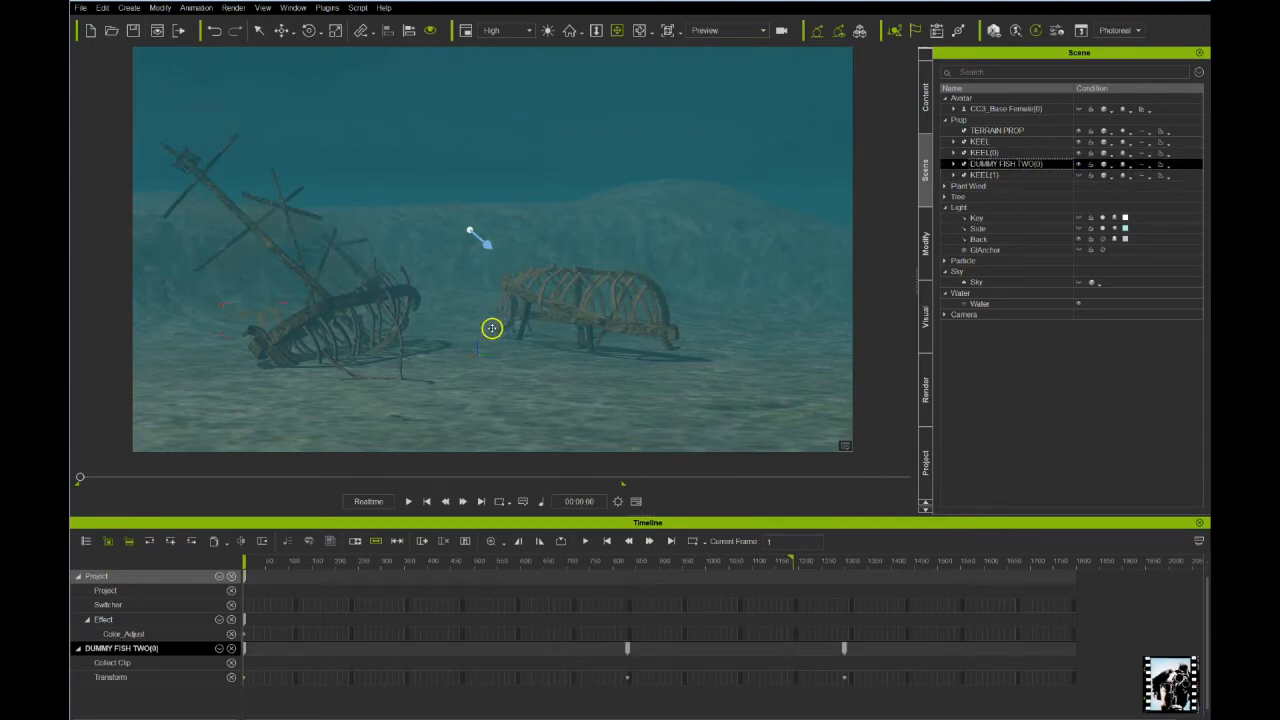
Play the scene close to the shipwreck to watch the fish school swim, and return to the first frame
left_click_drag(449, 329, 545, 305)
scroll(516, 333, "up", 5)
key("space")
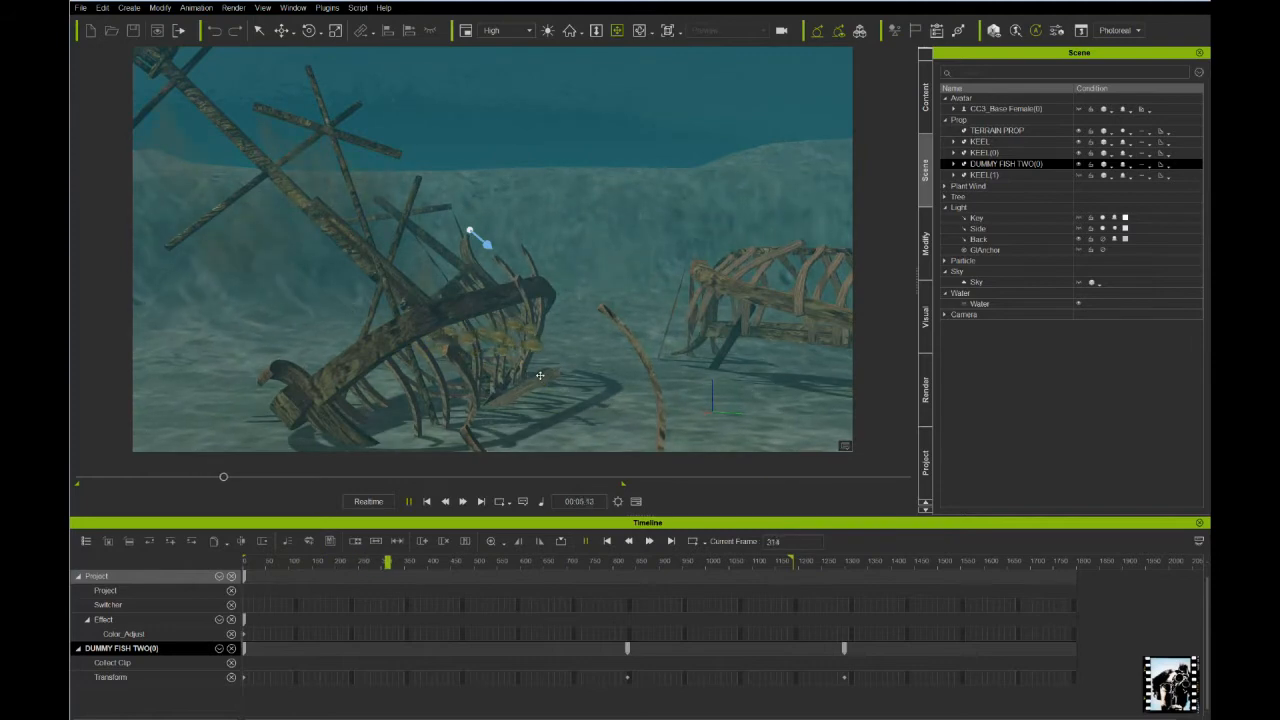
key("space")
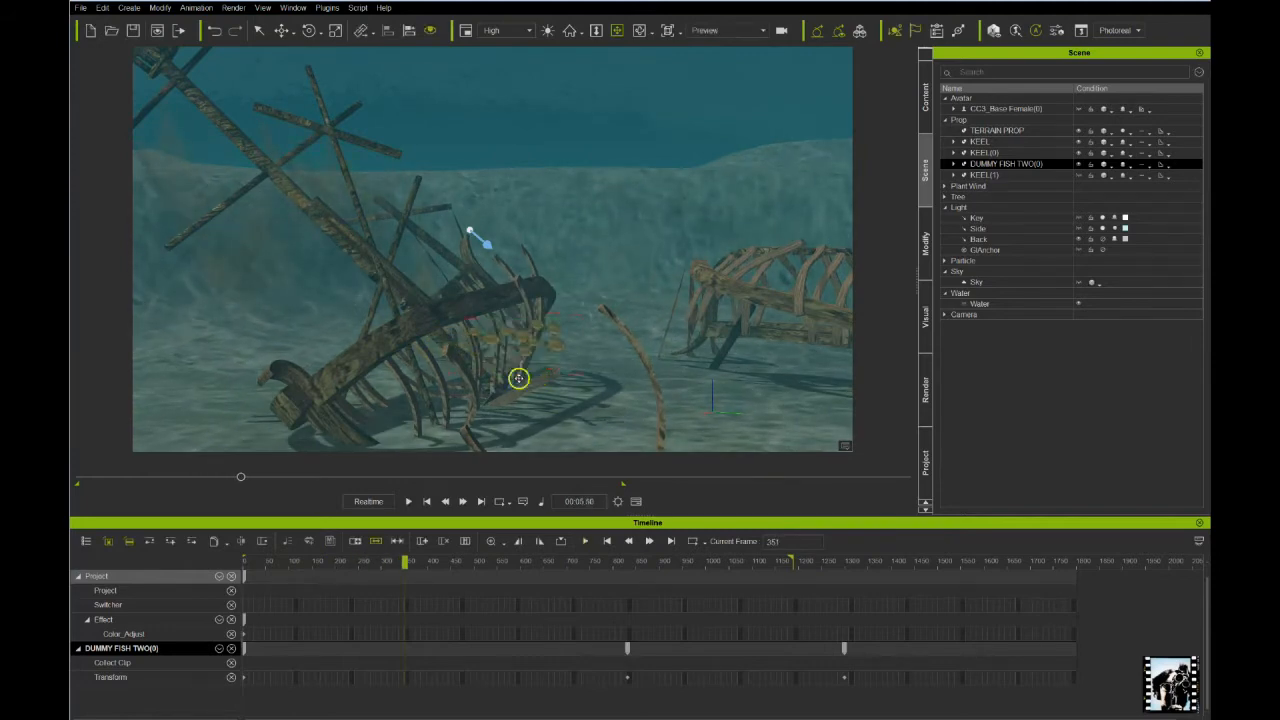
key("space")
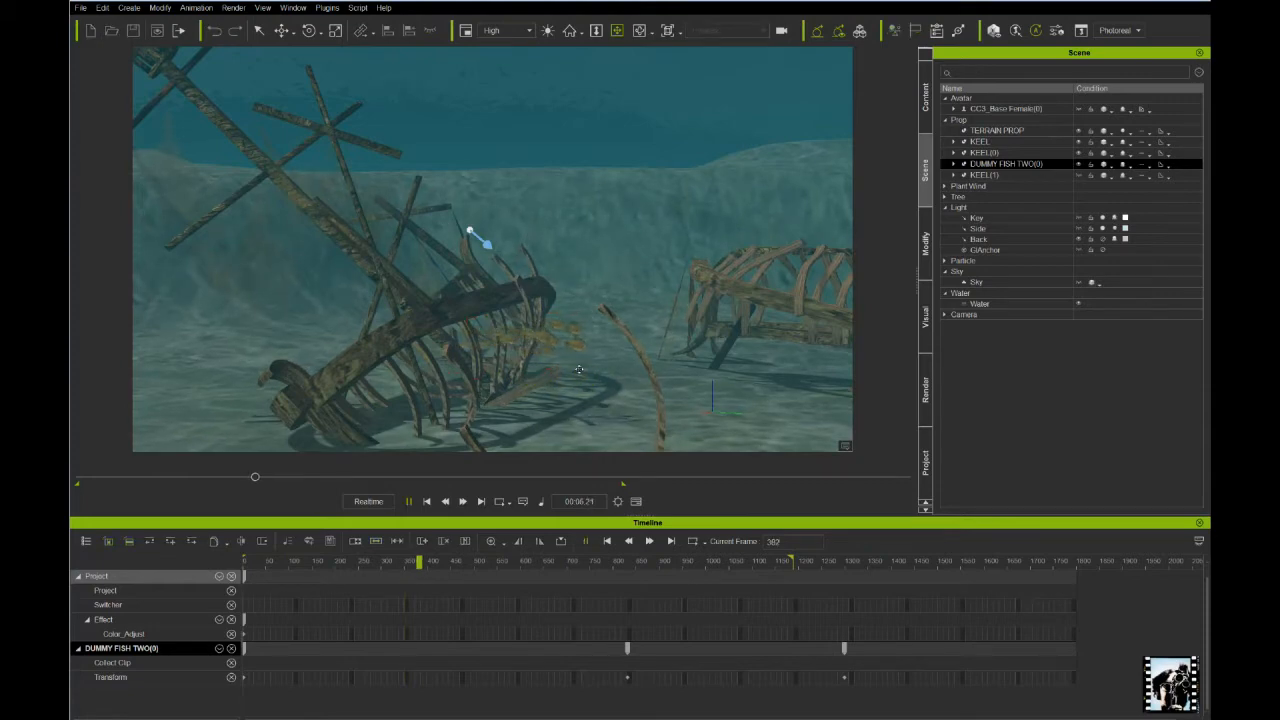
left_click(408, 501)
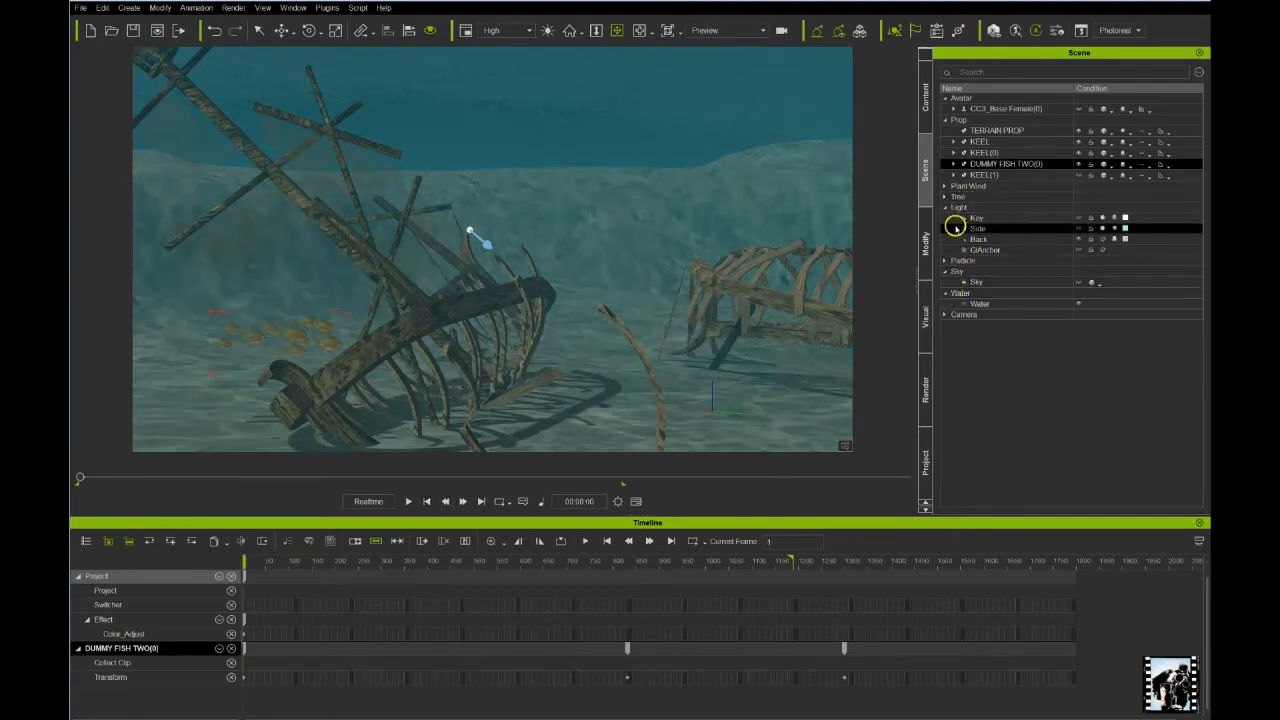
Look over the particle and fish entries in the scene list, and make the Sky visible
left_click(945, 261)
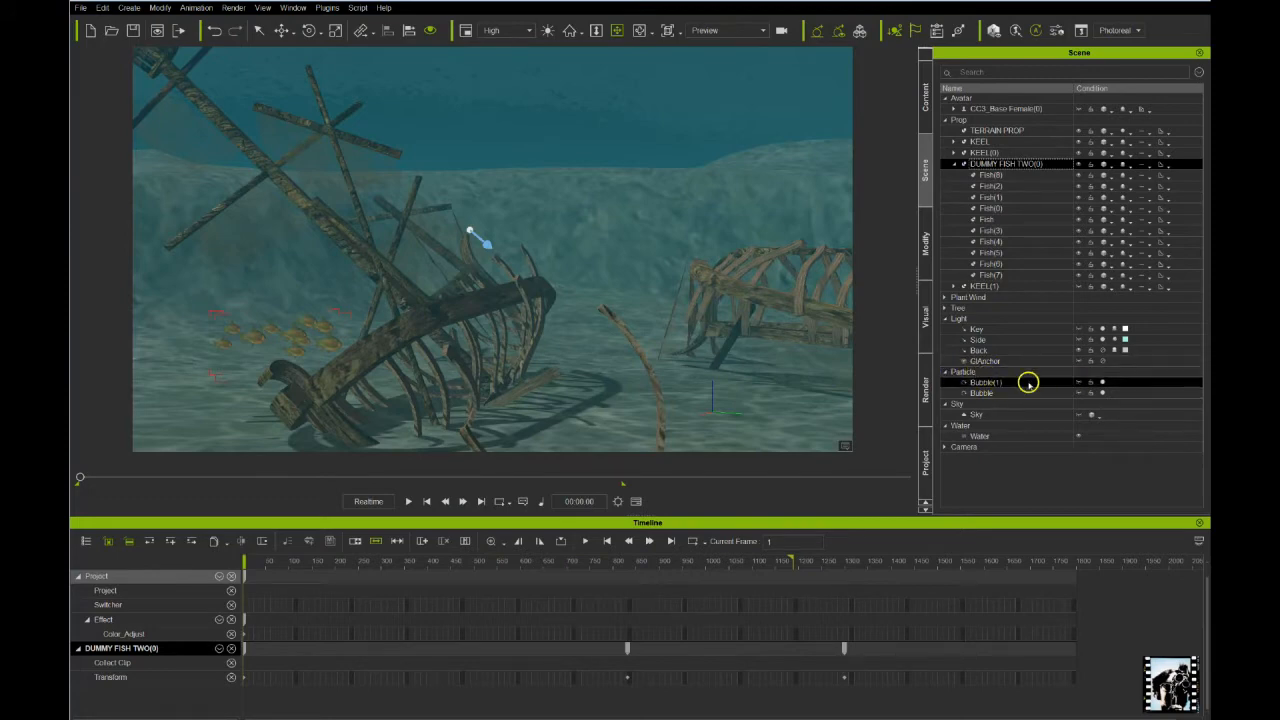
left_click(946, 374)
left_click(948, 274)
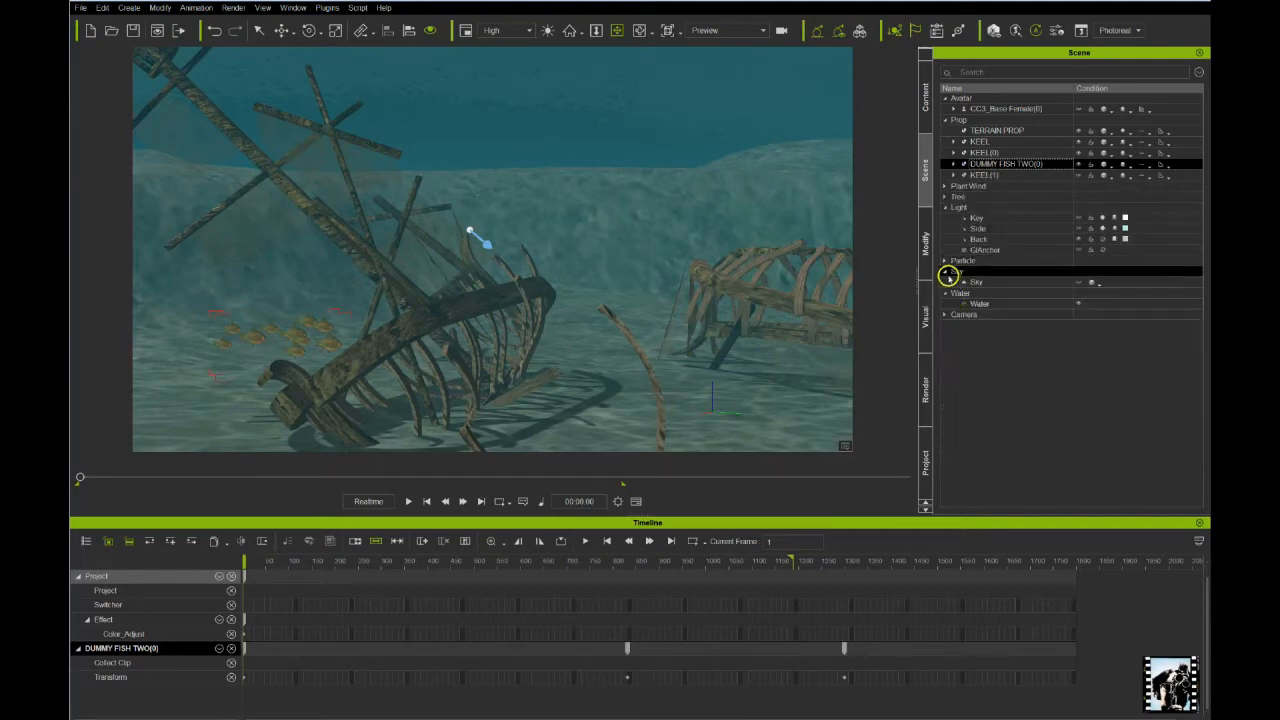
left_click(976, 282)
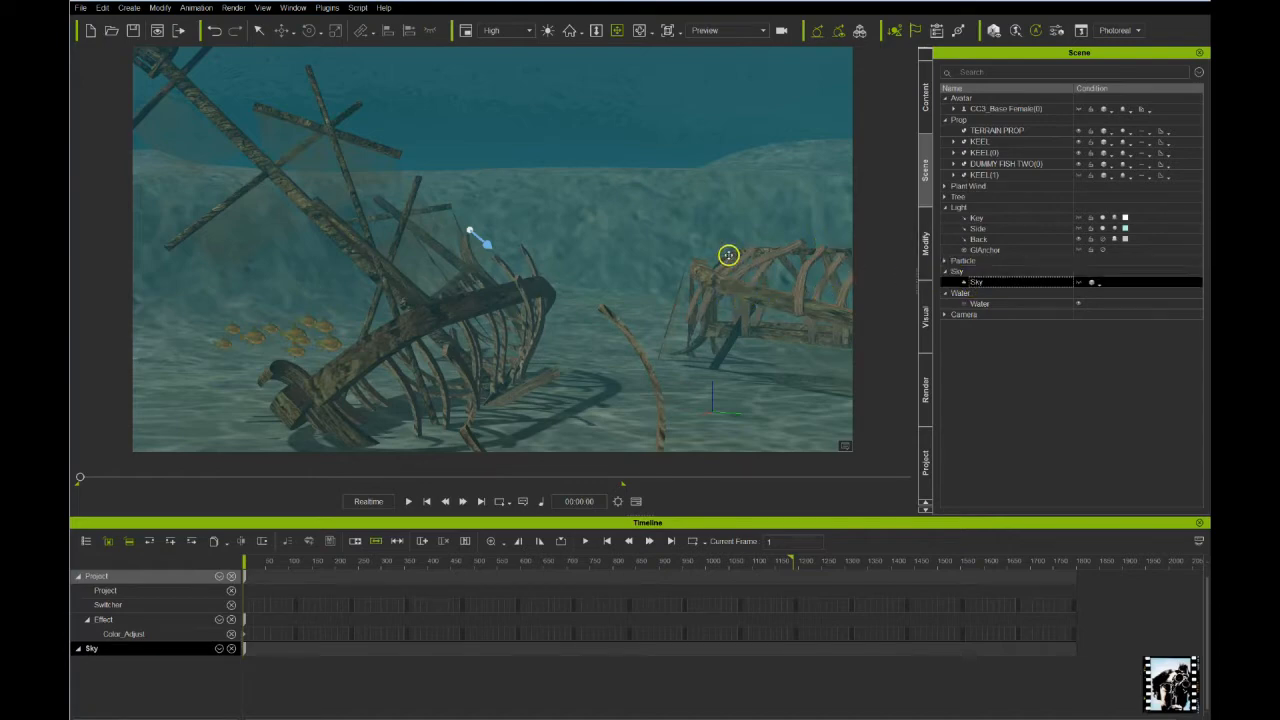
left_click(1081, 283)
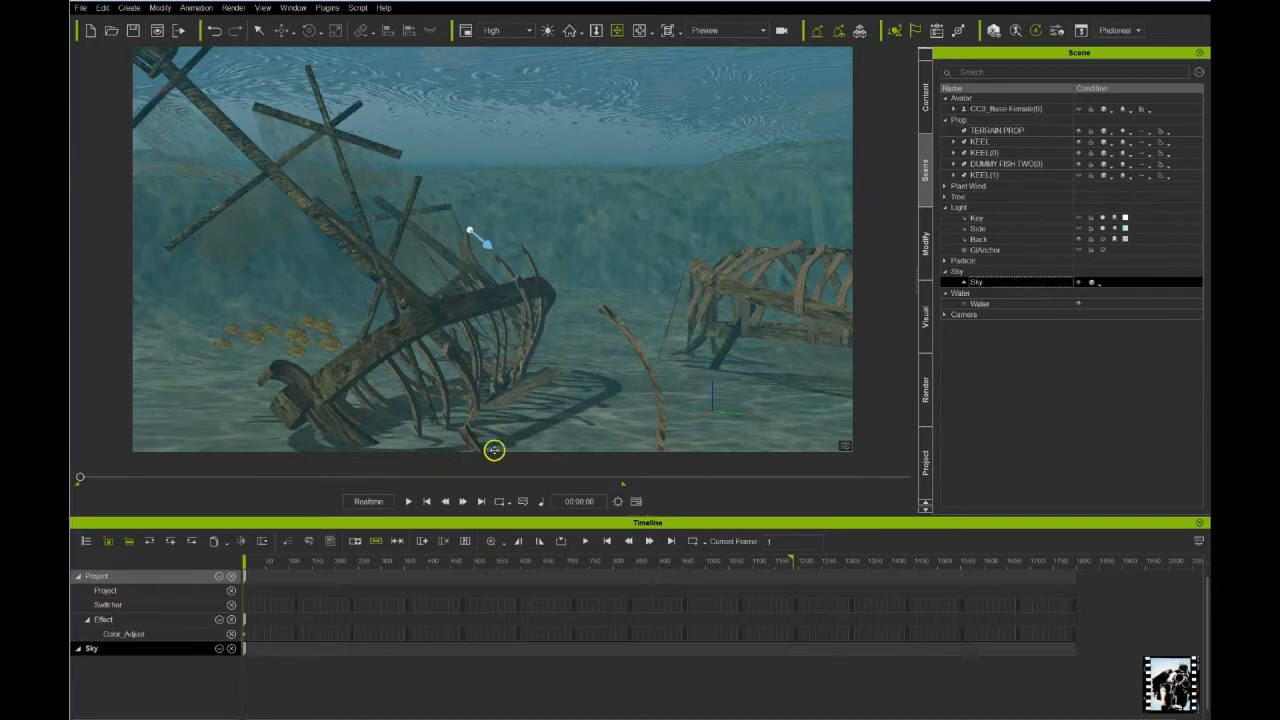
Switch to the UNDER TRACKING camera, play the scene through it, and return to the first frame
left_click(706, 30)
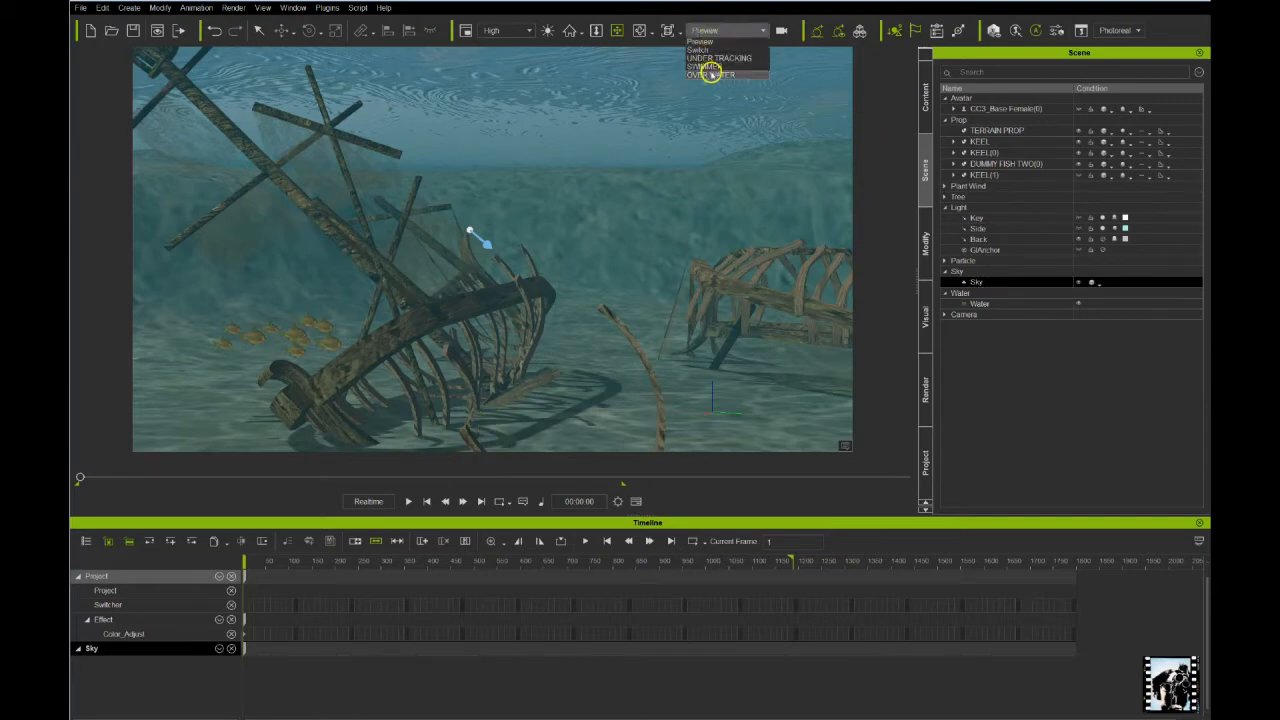
left_click(706, 64)
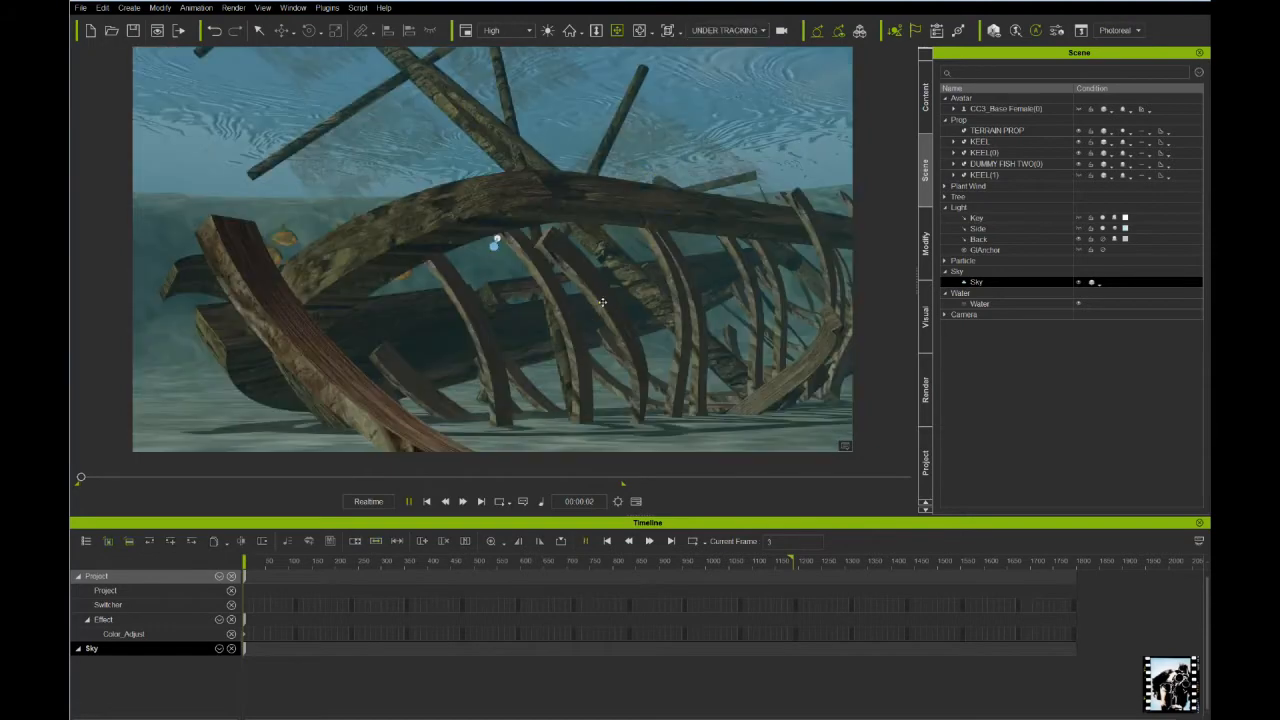
key("space")
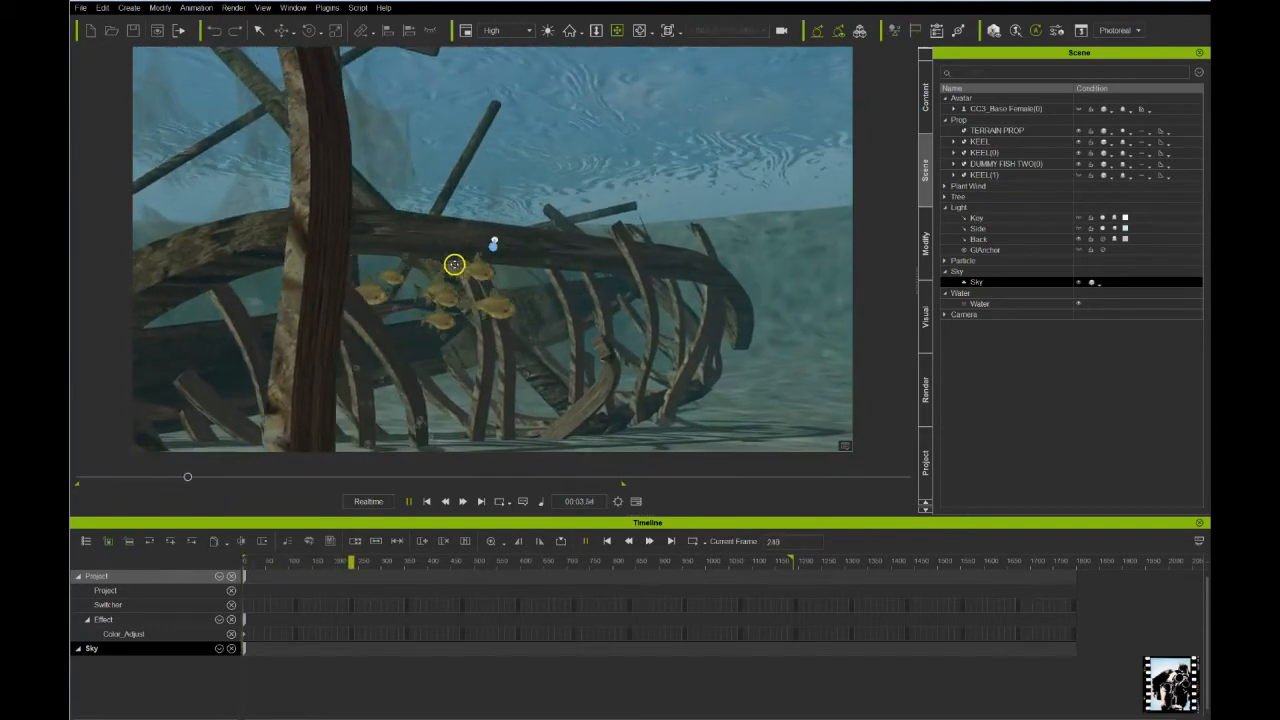
left_click(425, 499)
left_click(427, 501)
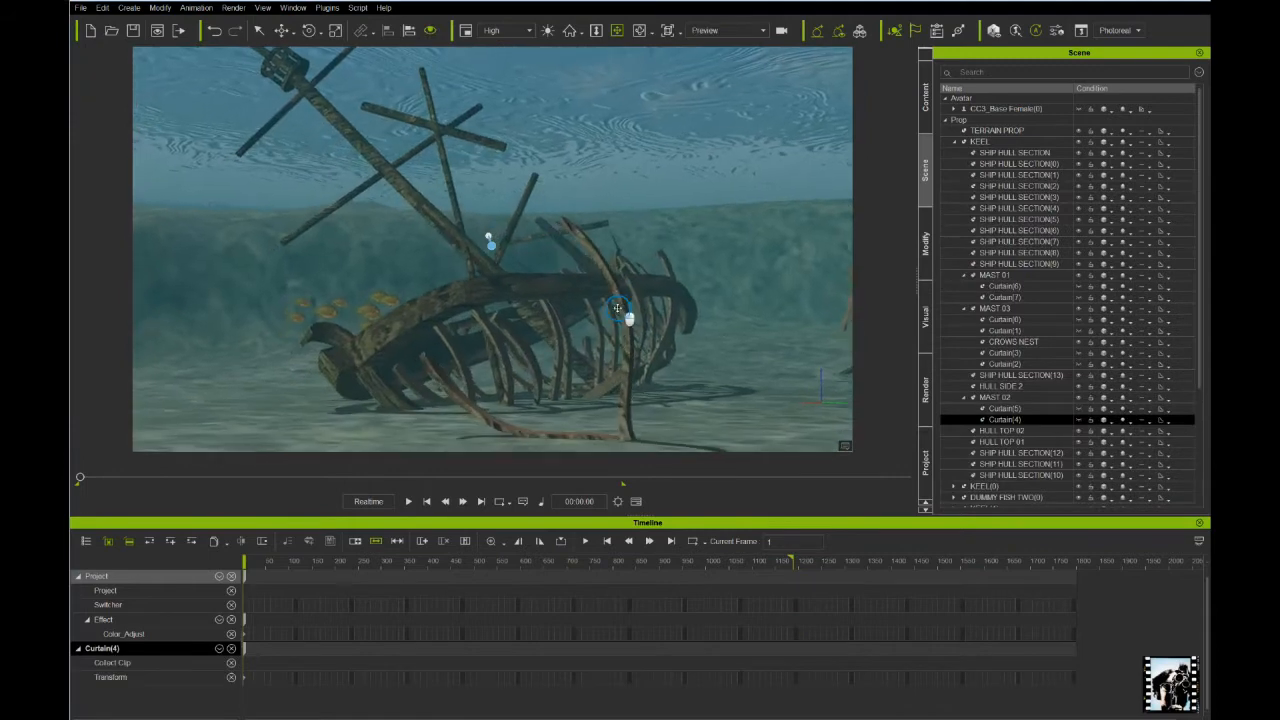
Examine the shipwreck and the underside of the water surface from several angles with the sky visible
mouse_move(619, 320)
right_mouse_down()
mouse_move(640, 323)
mouse_move(606, 326)
mouse_move(651, 326)
mouse_move(632, 329)
right_mouse_up()
middle_click_drag(632, 329, 647, 329)
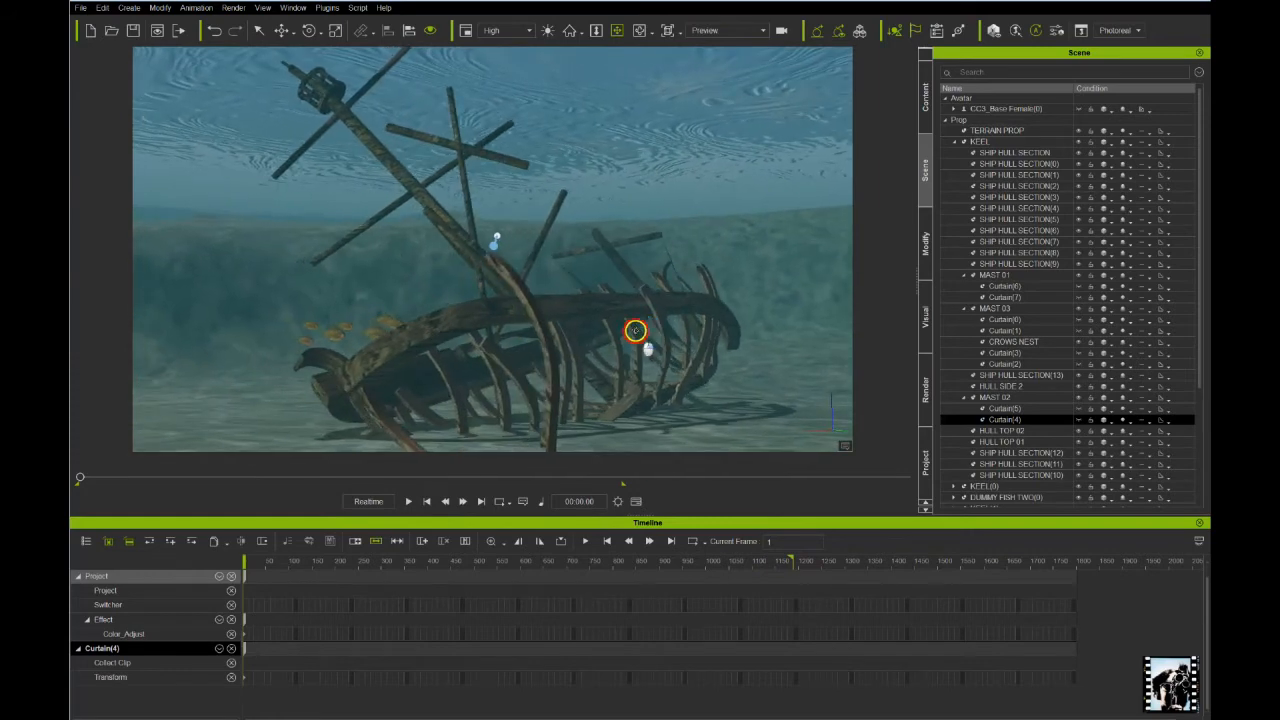
right_click_drag(635, 331, 642, 351)
middle_click_drag(642, 351, 639, 358)
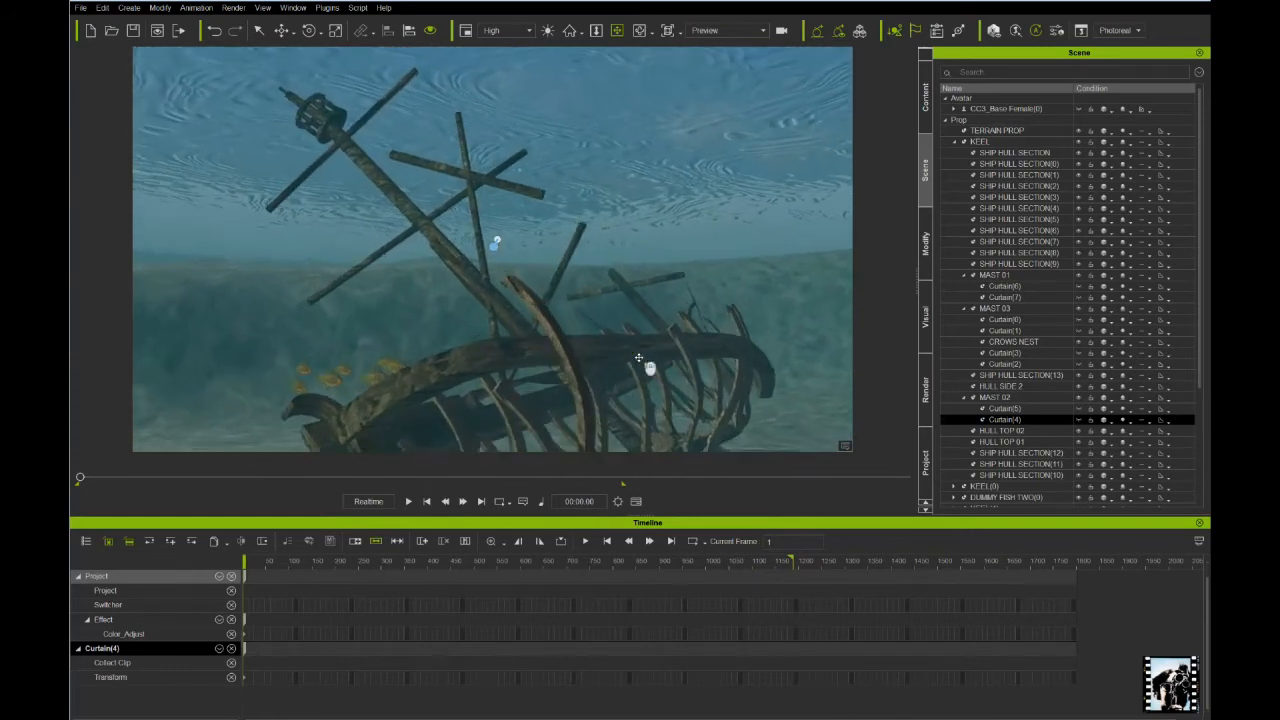
mouse_move(639, 358)
right_mouse_down()
mouse_move(626, 363)
mouse_move(643, 357)
mouse_move(626, 337)
right_mouse_up()
middle_click_drag(626, 337, 601, 331)
right_click_drag(598, 334, 807, 323)
mouse_move(712, 334)
right_mouse_down()
mouse_move(727, 378)
mouse_move(716, 357)
right_mouse_up()
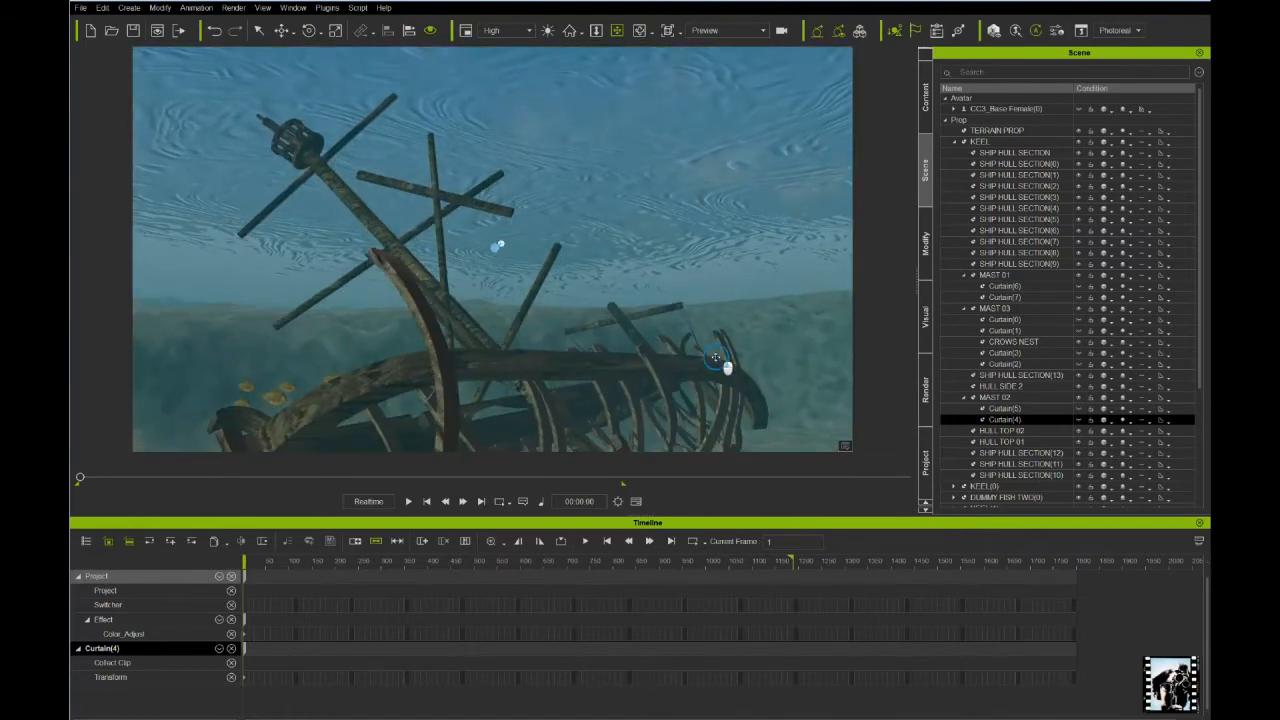
Switch to the UNDER TRACKING camera and play the first few seconds of the scene through it
left_click(716, 33)
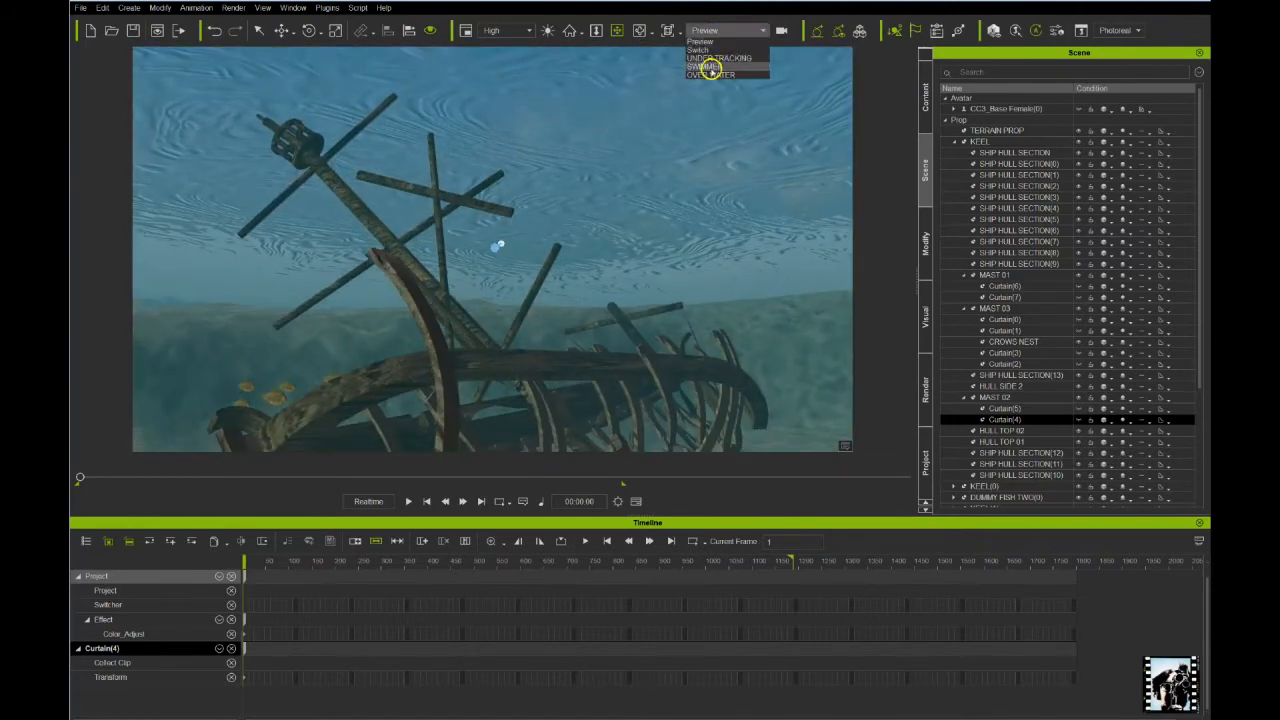
left_click(712, 66)
key("space")
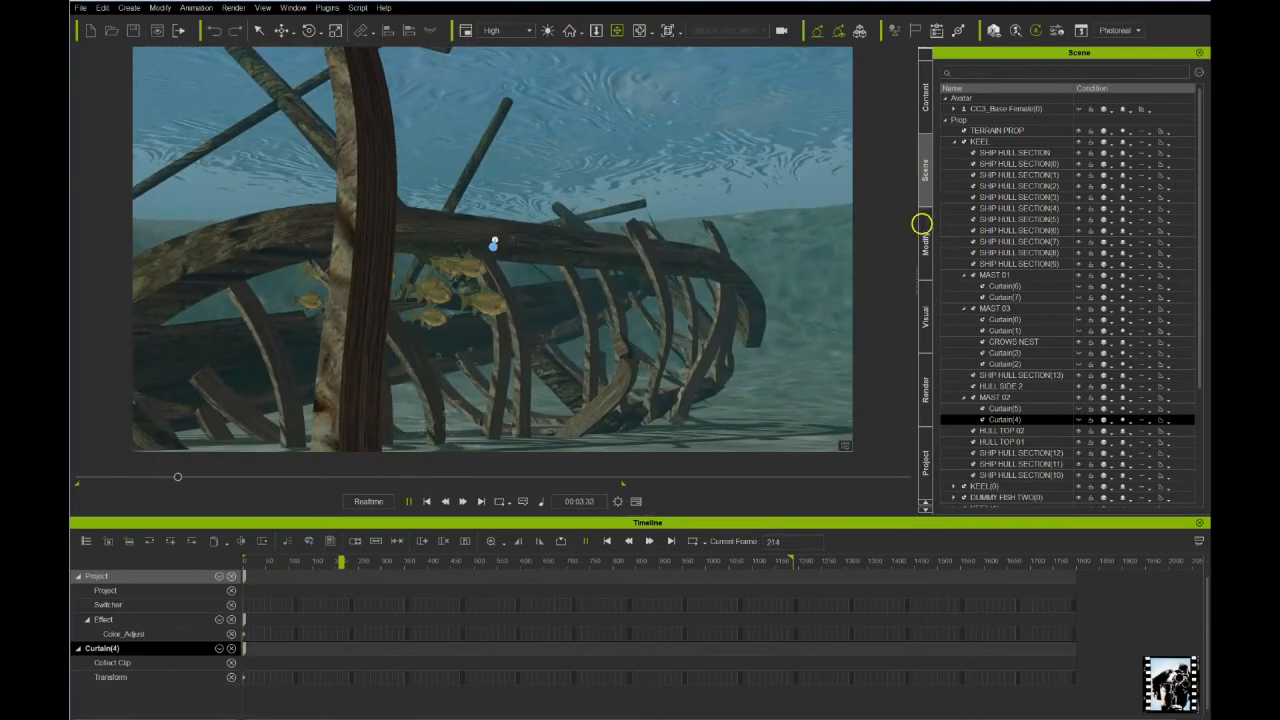
key("space")
Make all Knapweed and Horseweed clusters in the Tree group visible, and return to the first frame
scroll(966, 366, "down", 5)
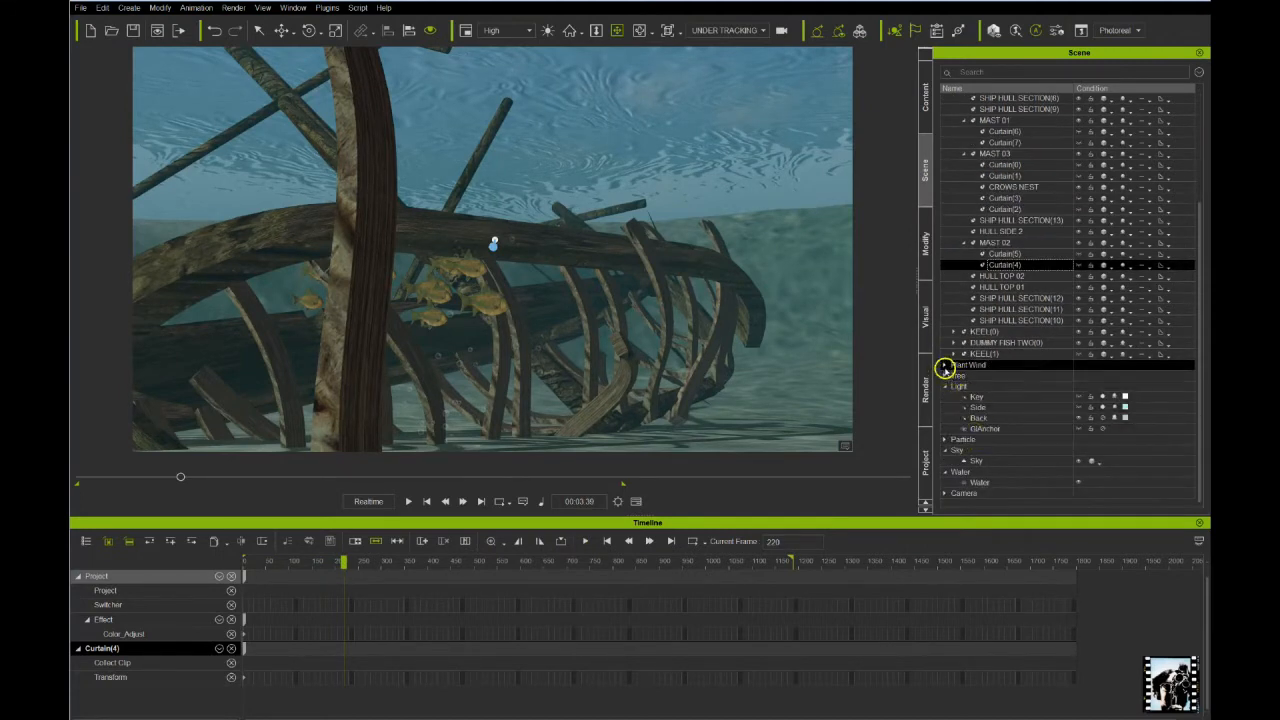
left_click(944, 375)
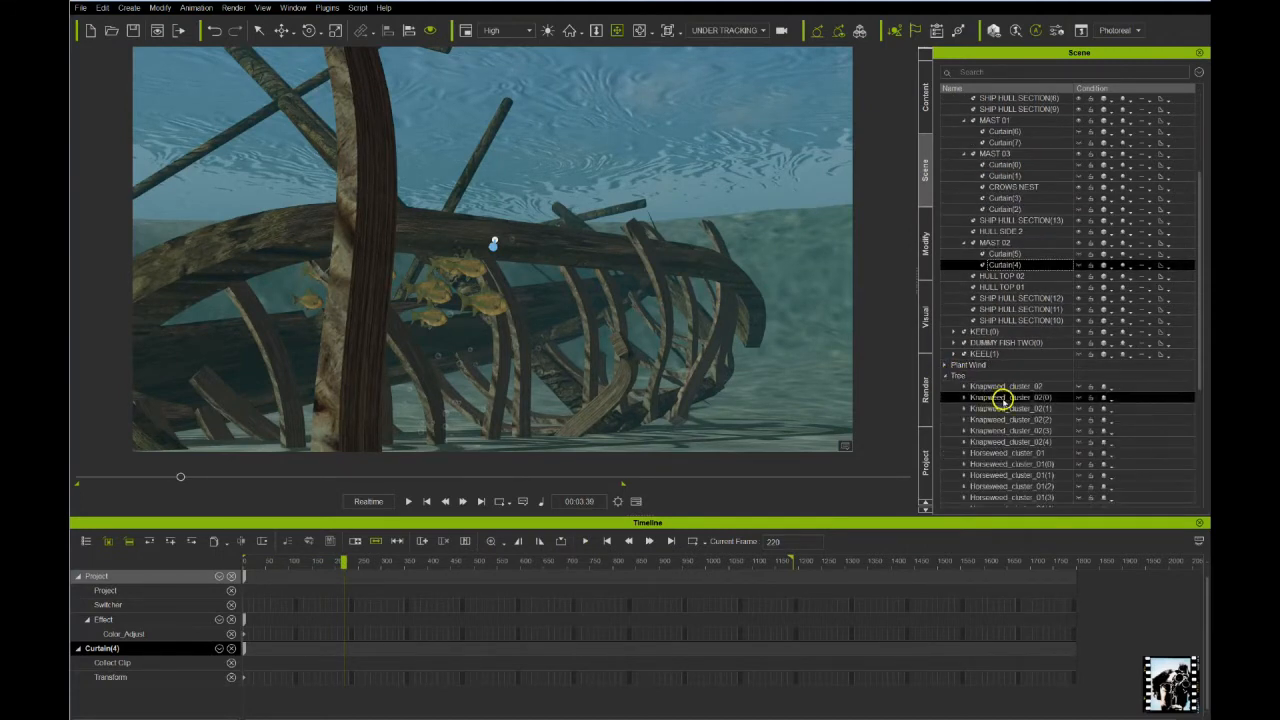
left_click(998, 386)
scroll(1035, 408, "down", 4)
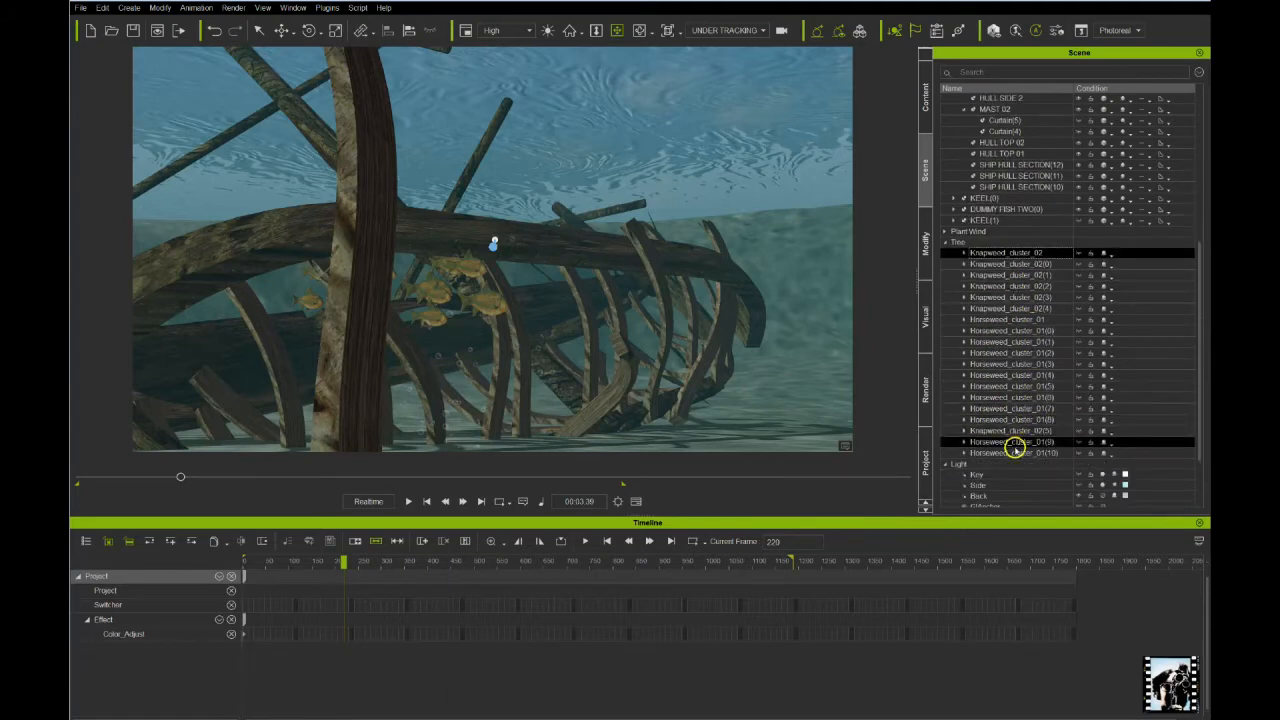
left_click(1014, 453, "shift")
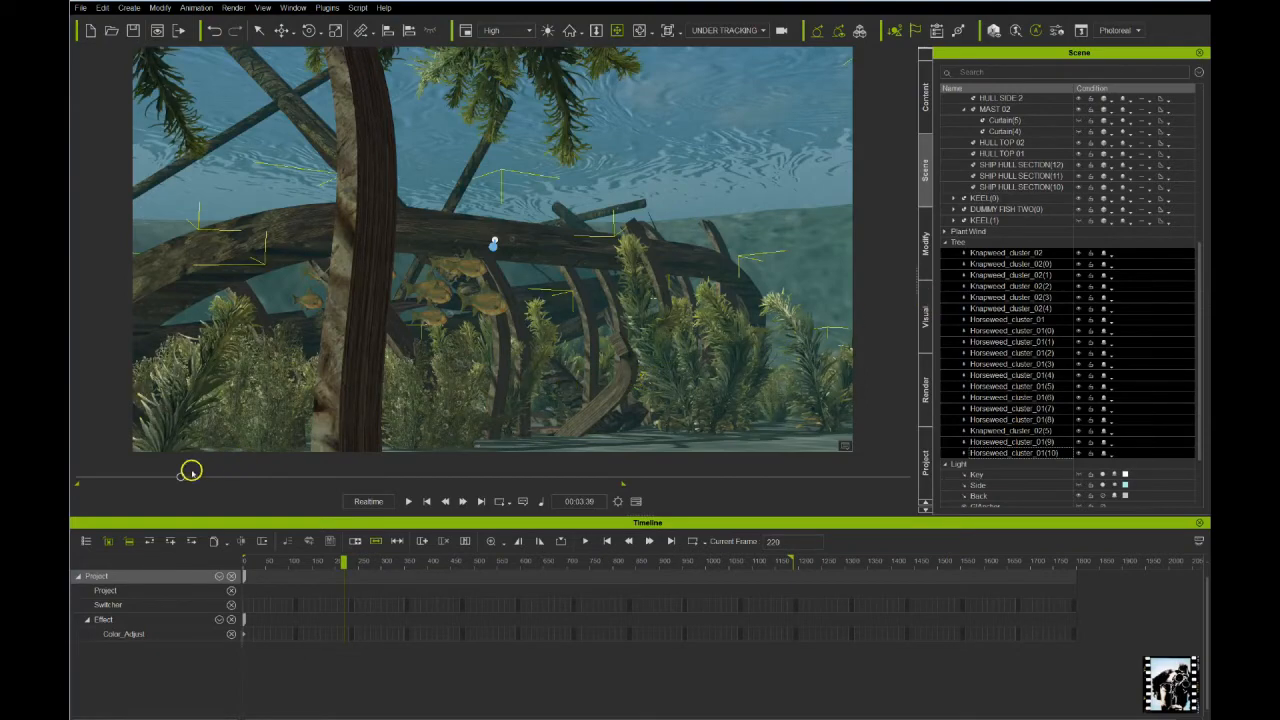
left_click_drag(208, 478, 80, 478)
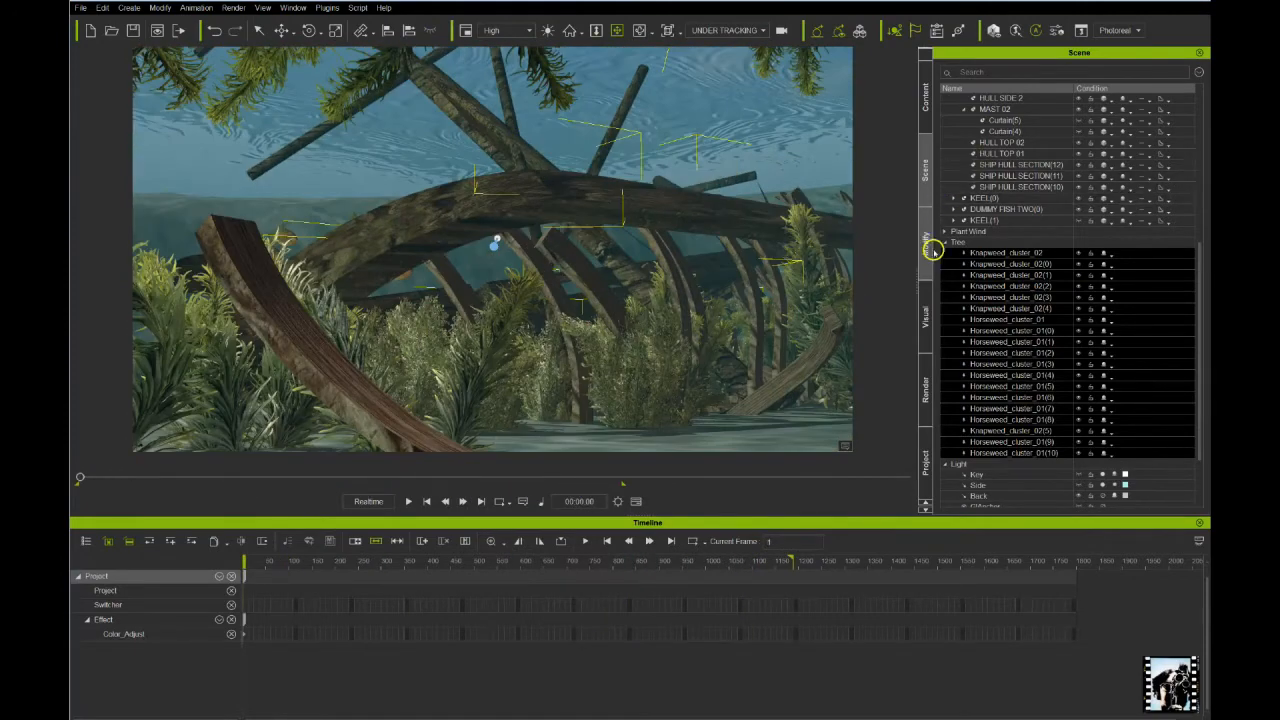
Make the CC3_Base Female avatar visible, and preview the opening of the swim before returning to the first frame
left_click(945, 242)
scroll(971, 223, "up", 5)
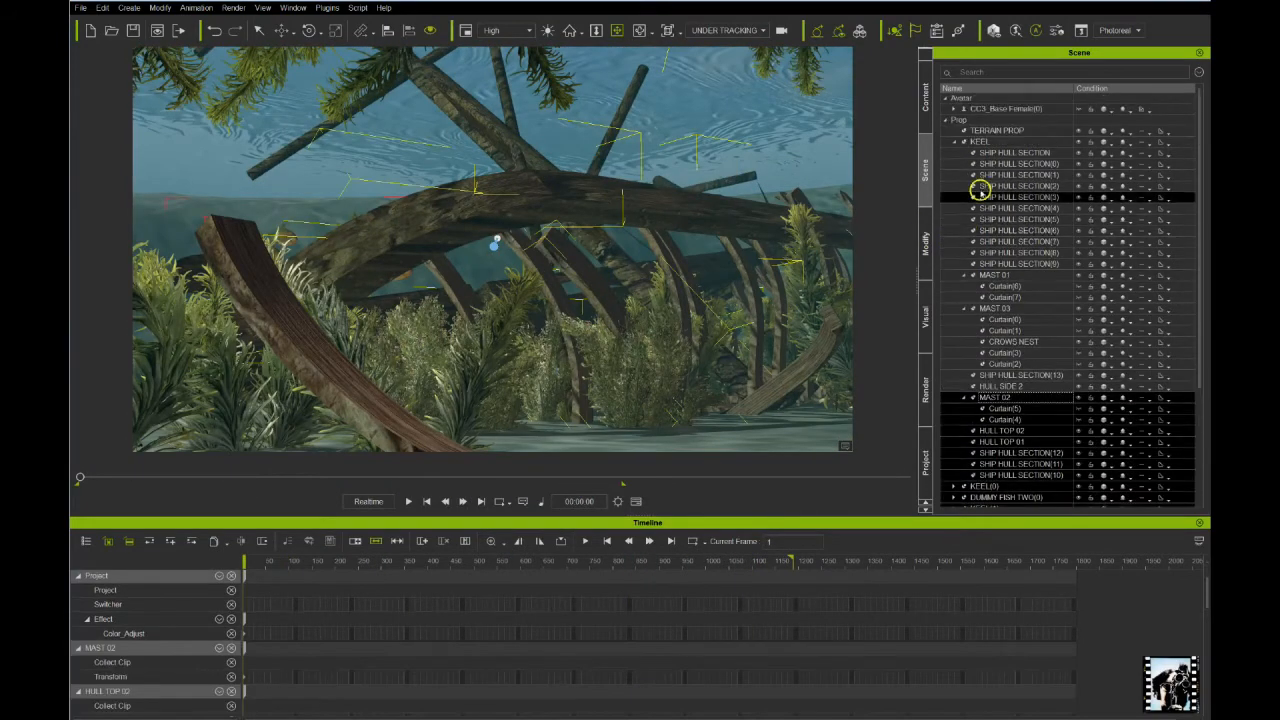
left_click(1072, 109)
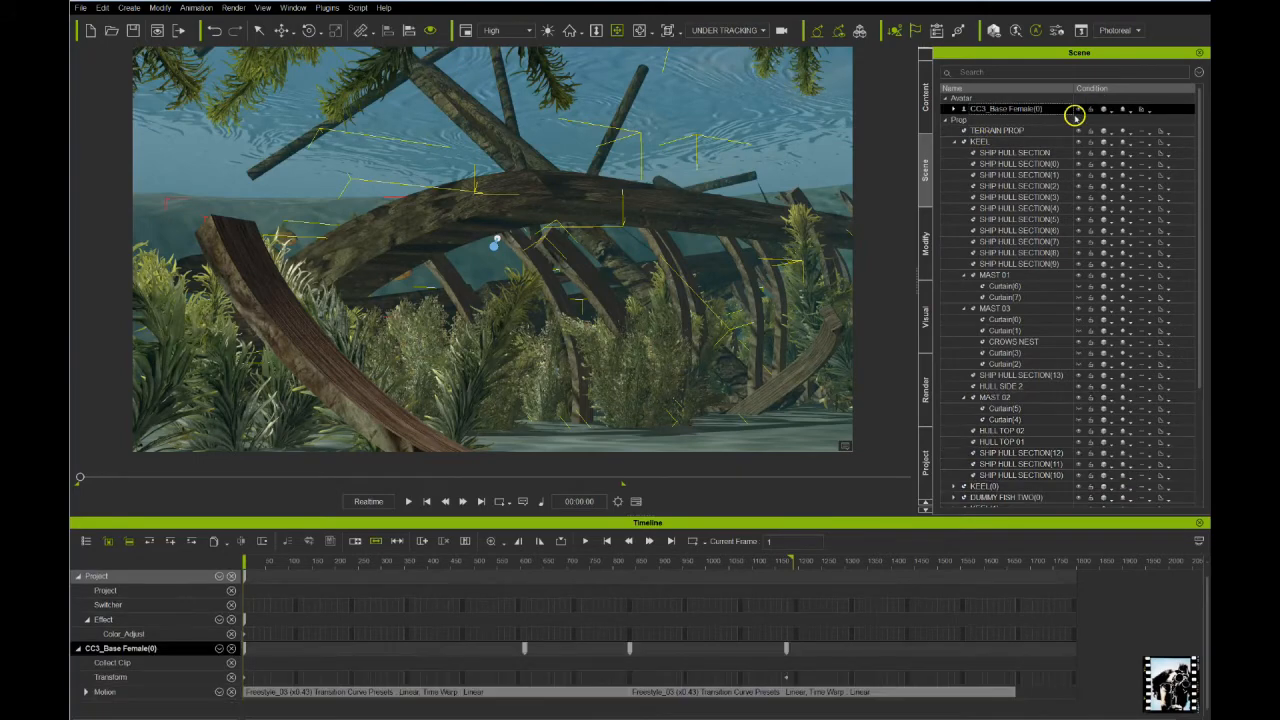
key("space")
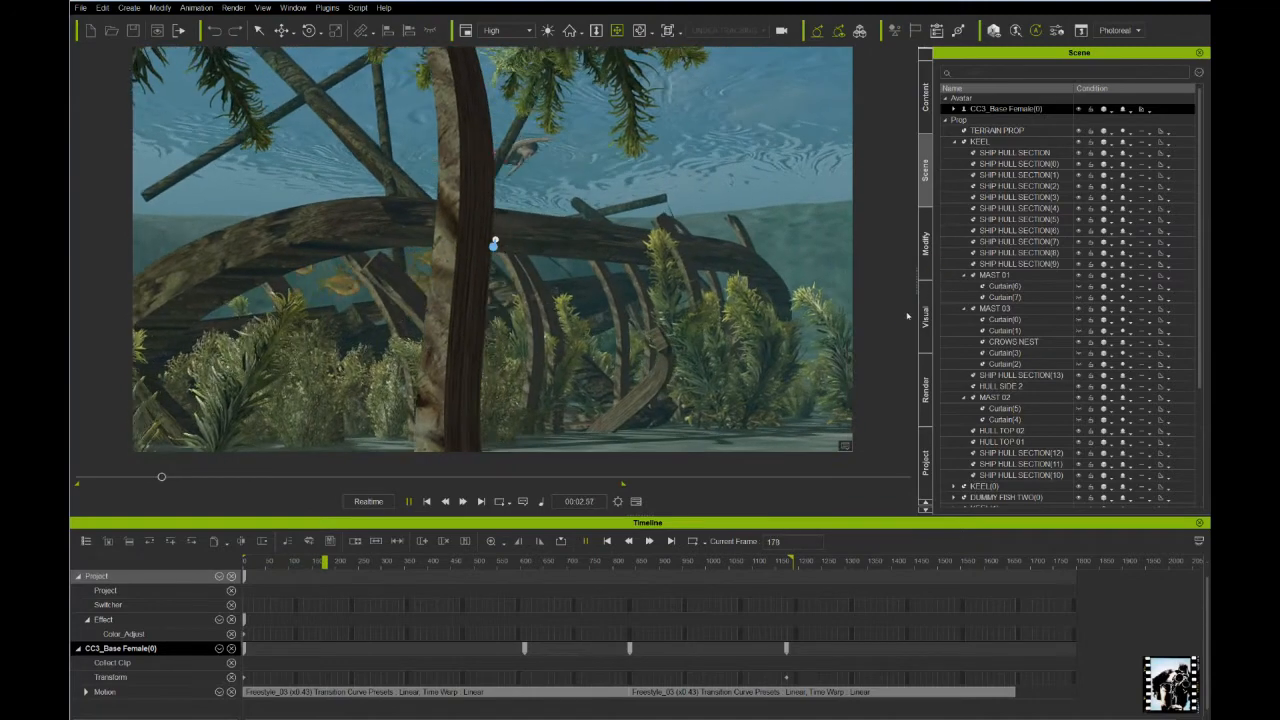
key("space")
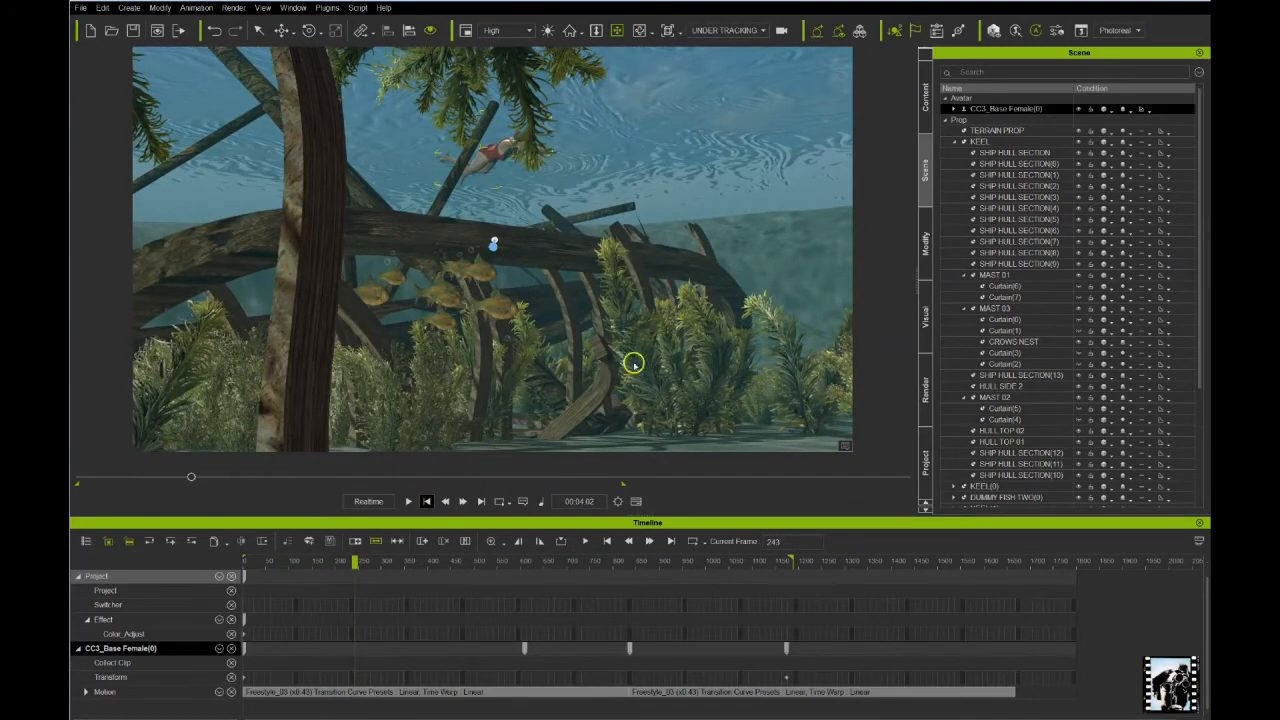
key("Home")
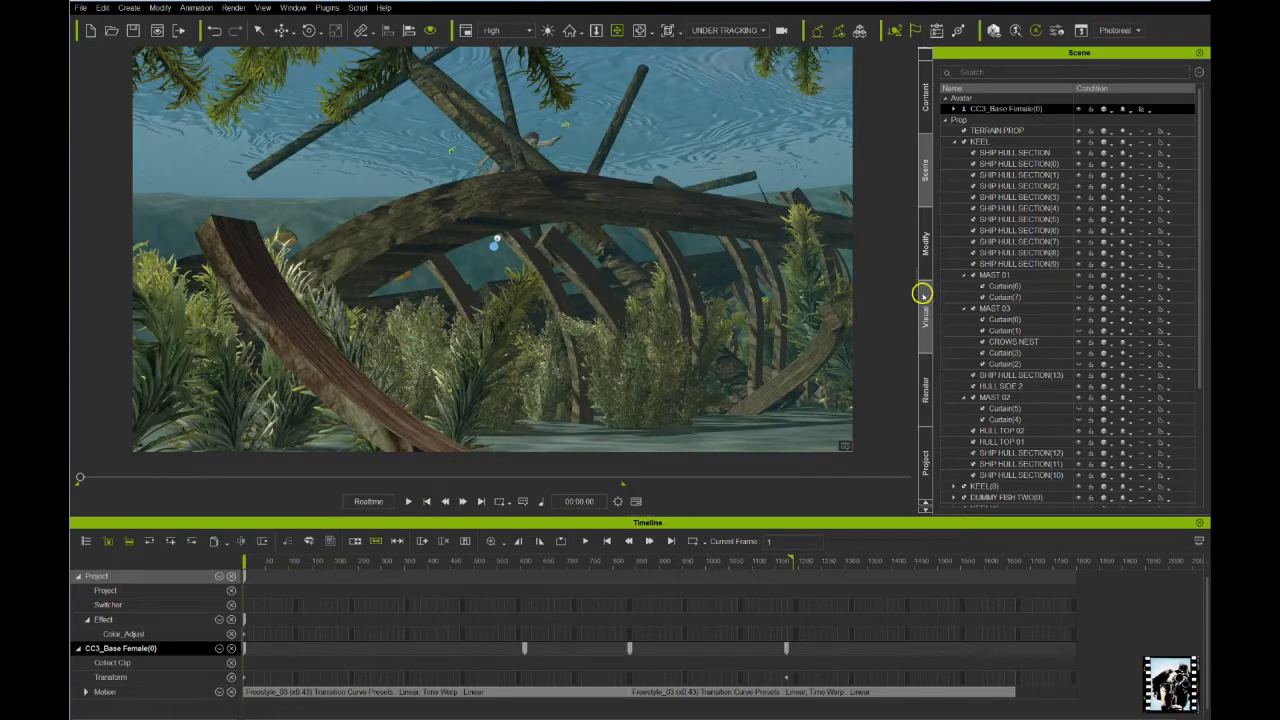
Compare the scene with the Key light off and on, and switch off the Side light
left_click(948, 126)
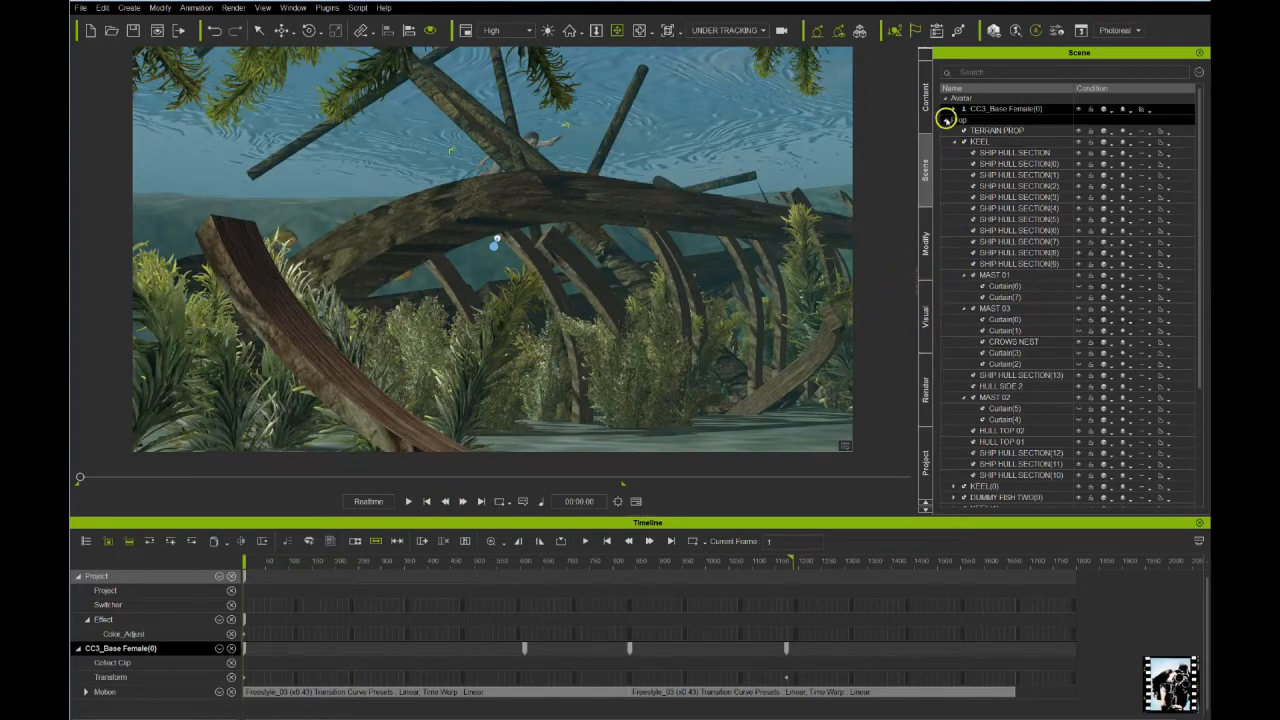
left_click(947, 121)
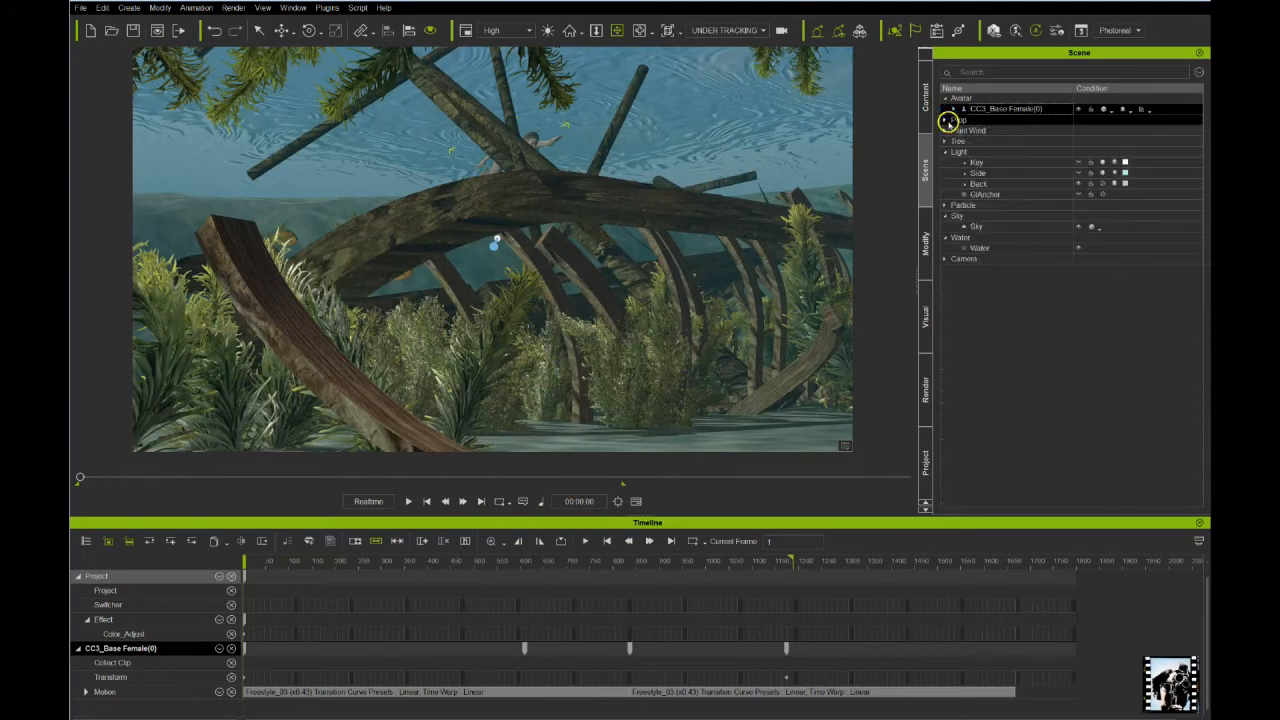
left_click(1101, 163)
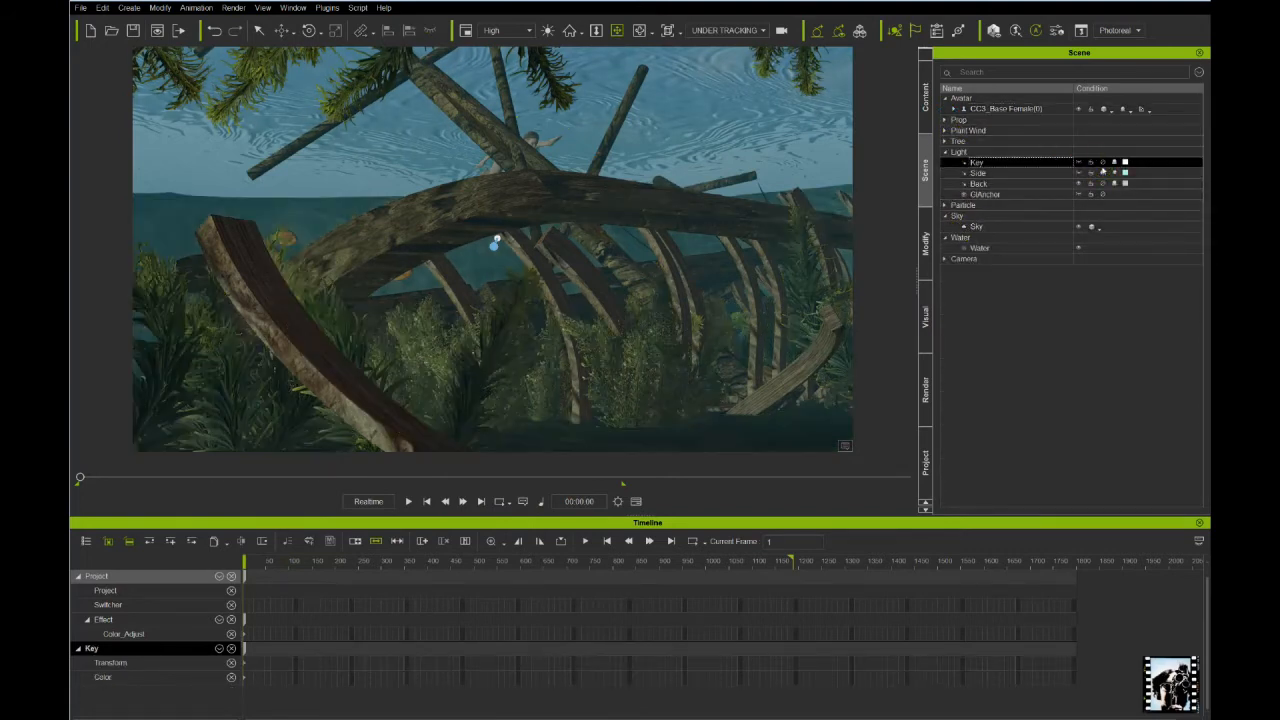
left_click(1103, 162)
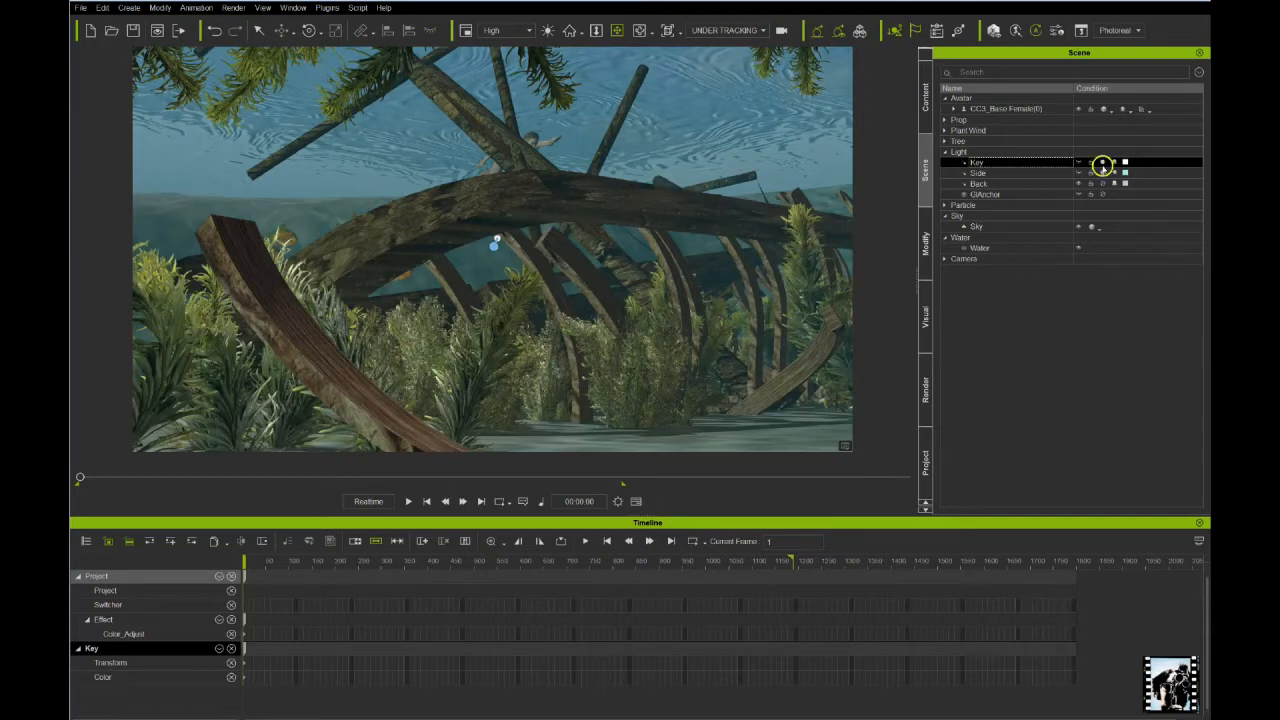
left_click(1103, 173)
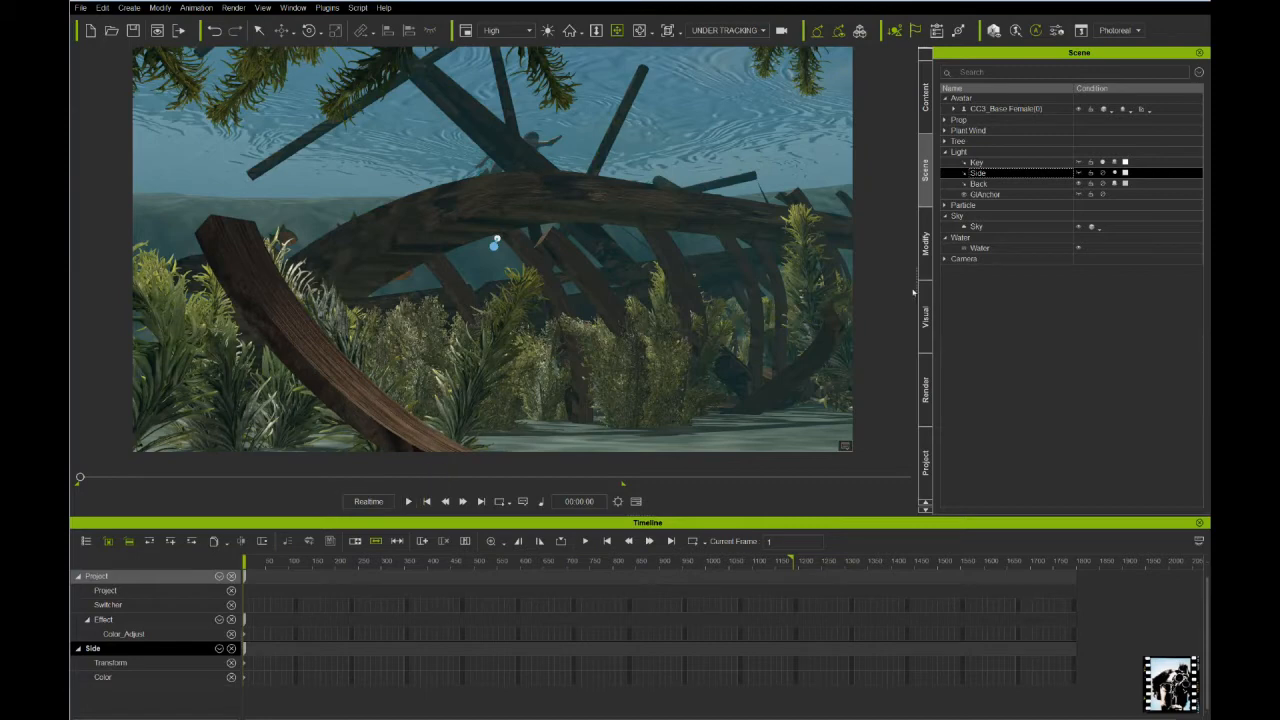
Set the Water's underwater fog end distance to 2500
left_click(984, 248)
left_click(923, 251)
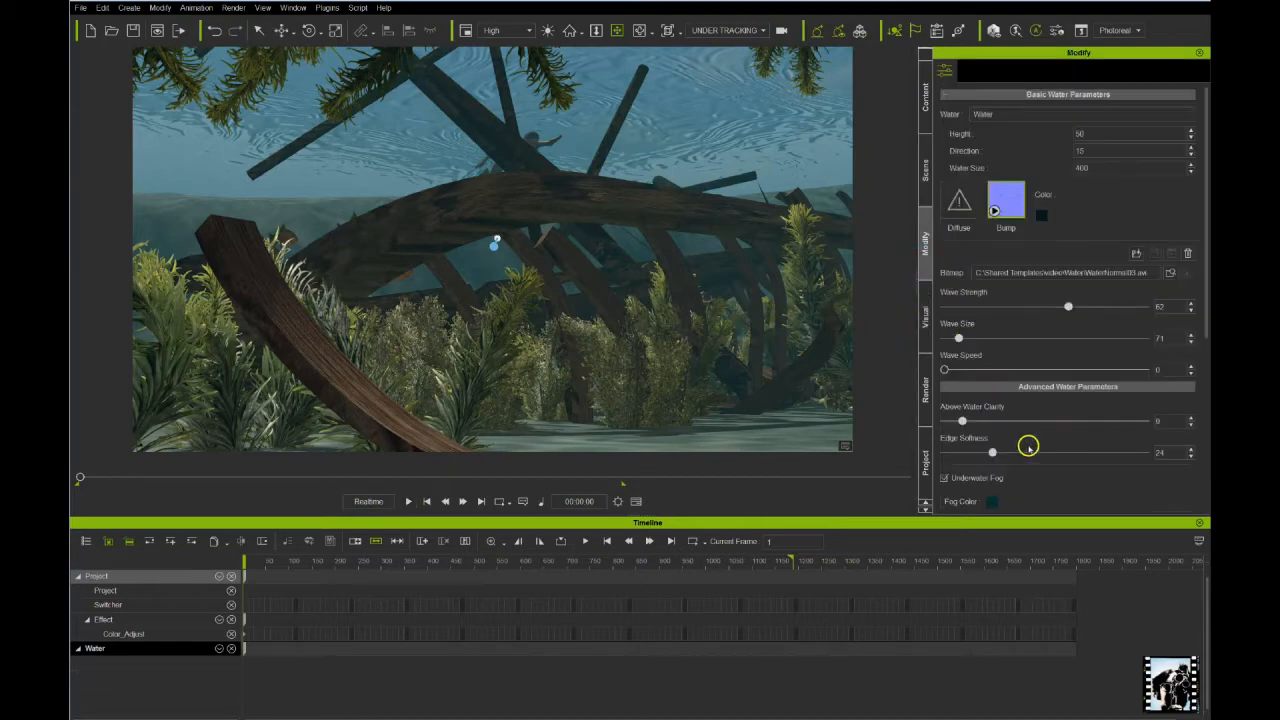
scroll(1015, 440, "down", 4)
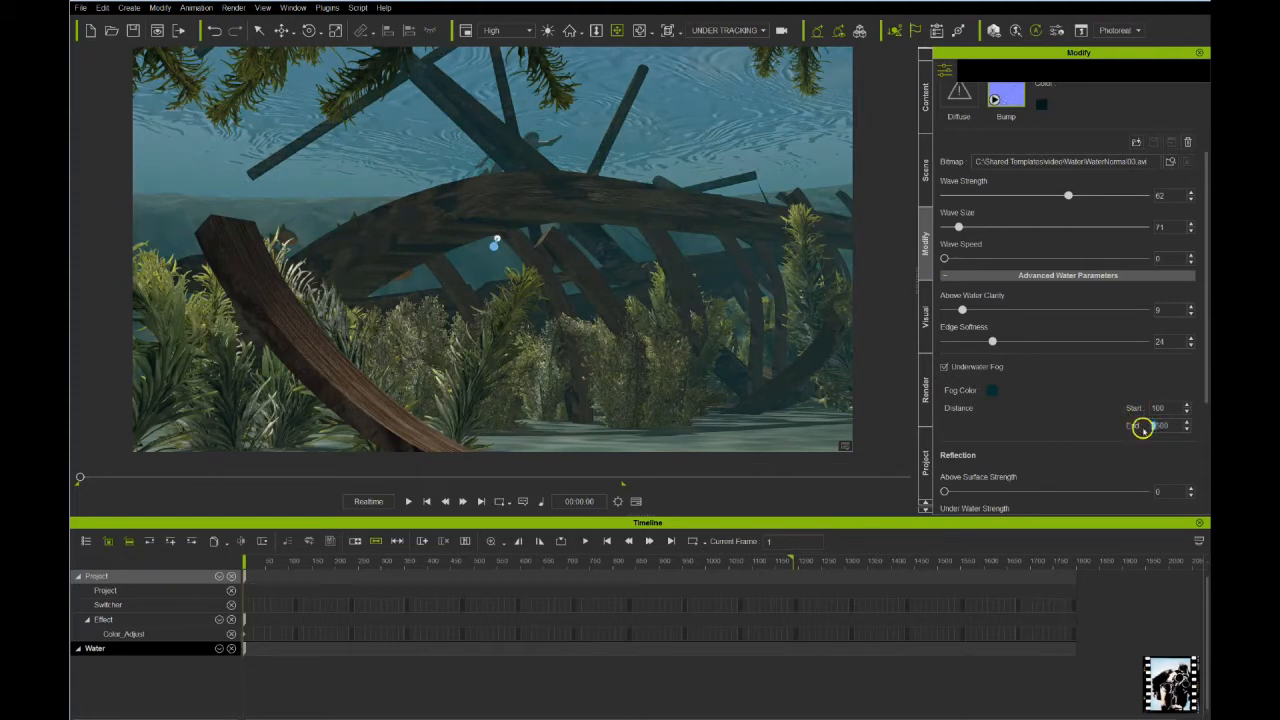
key("Return")
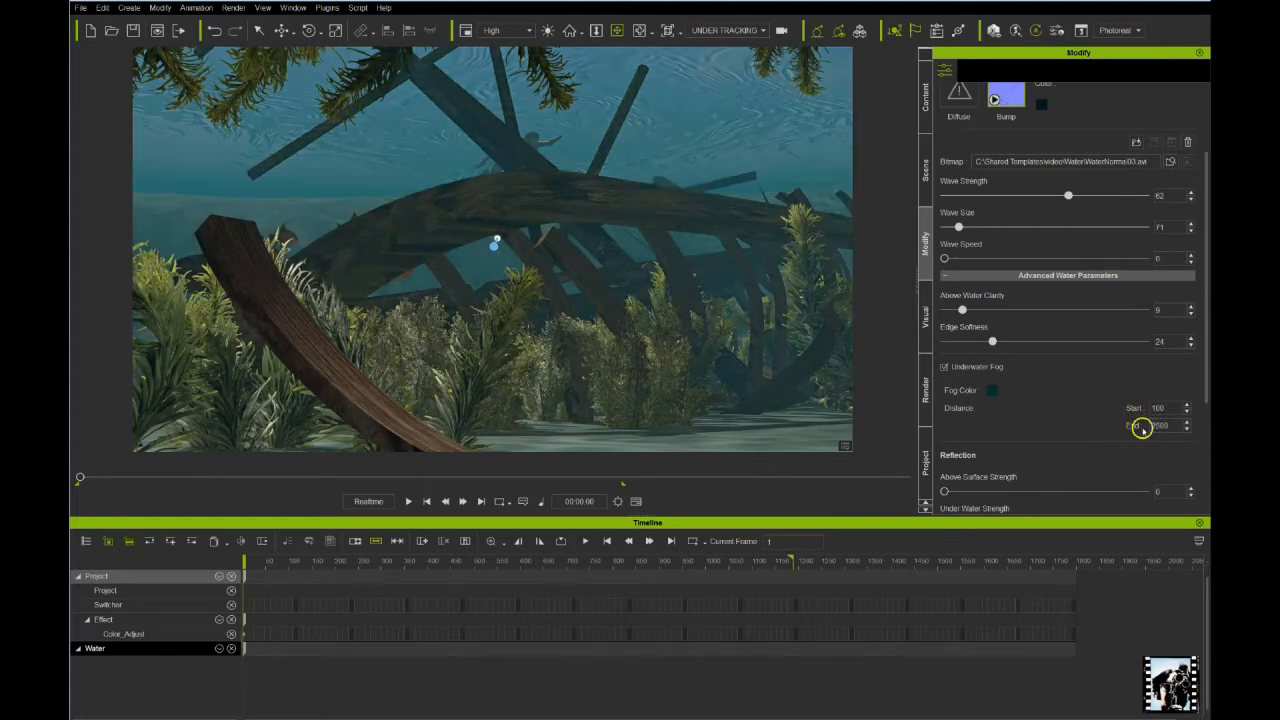
Play the scene to check the denser underwater fog around the swimmer and shipwreck, and return to the first frame
key("space")
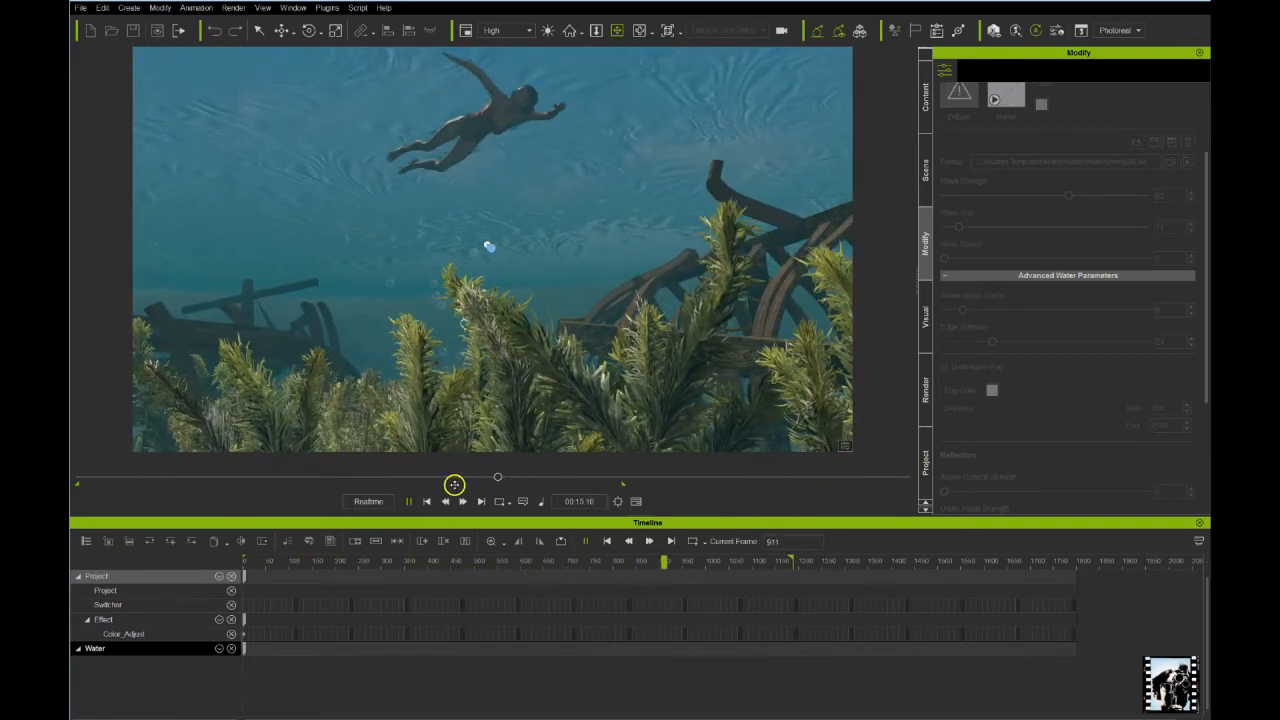
key("space")
key("Home")
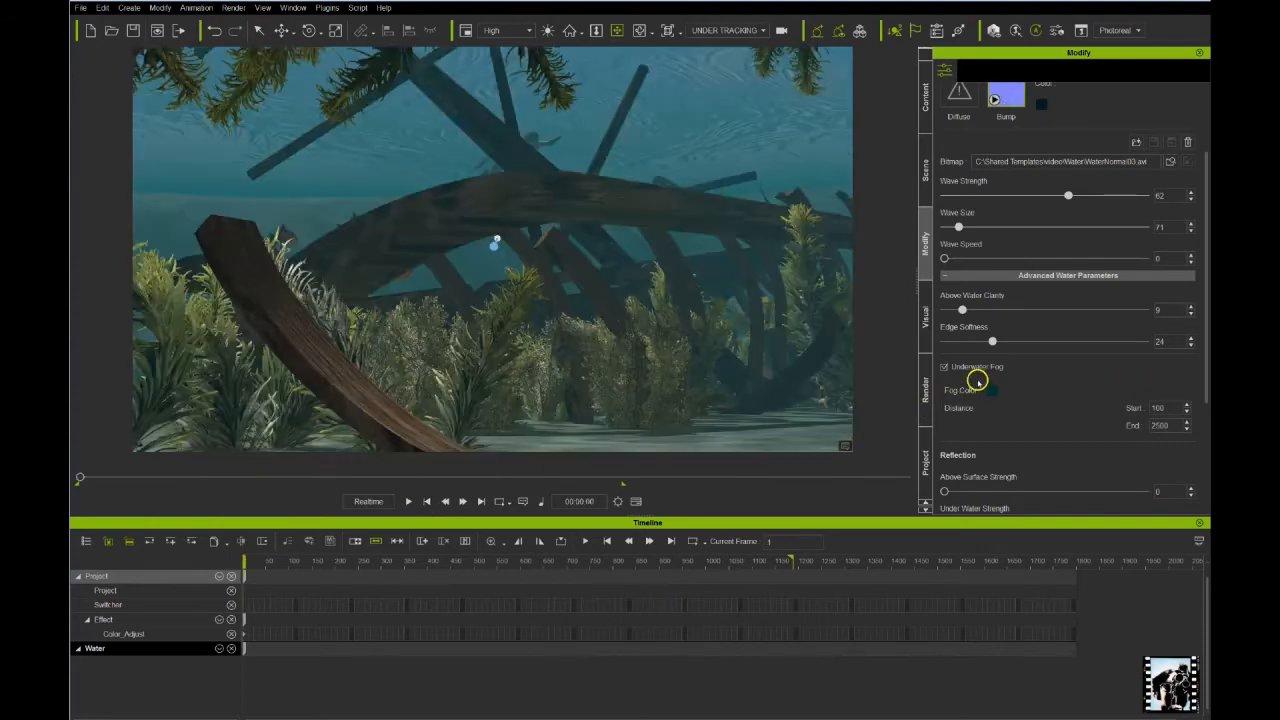
Switch to the SWIMMER camera, play the scene through it, and move back to the fish passing the swimmer around frame 918
left_click(925, 175)
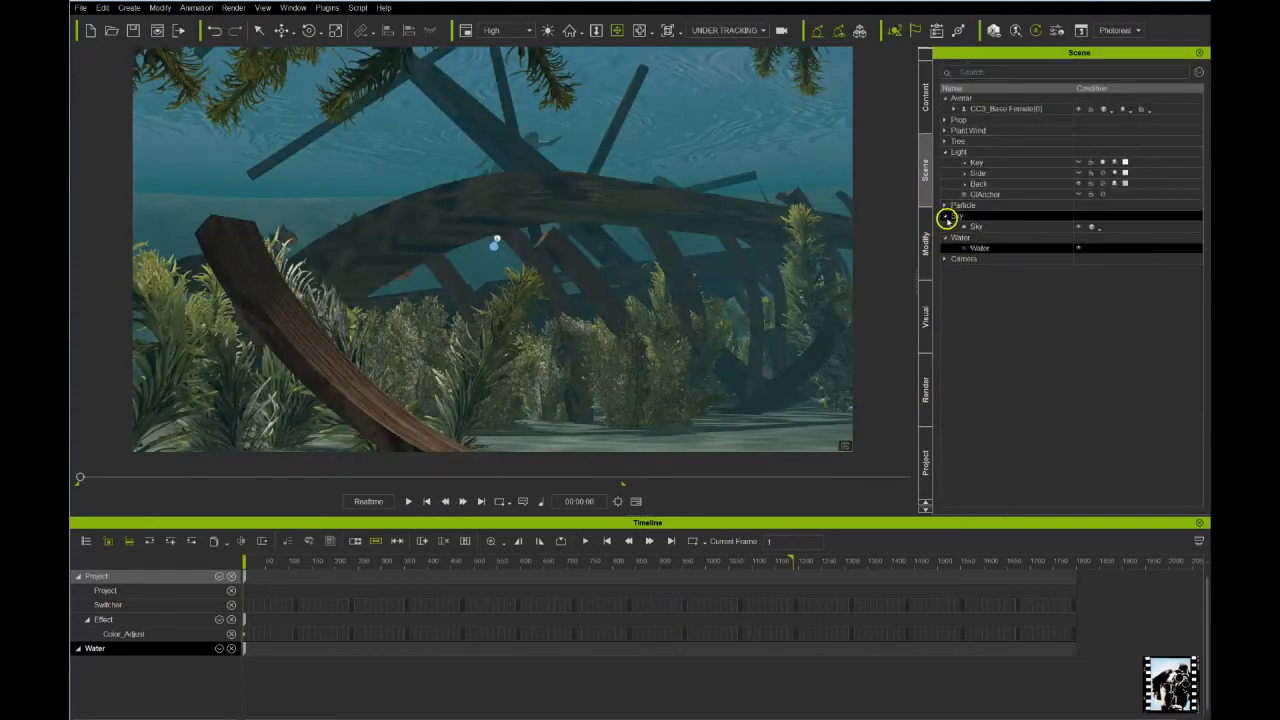
left_click(1072, 184)
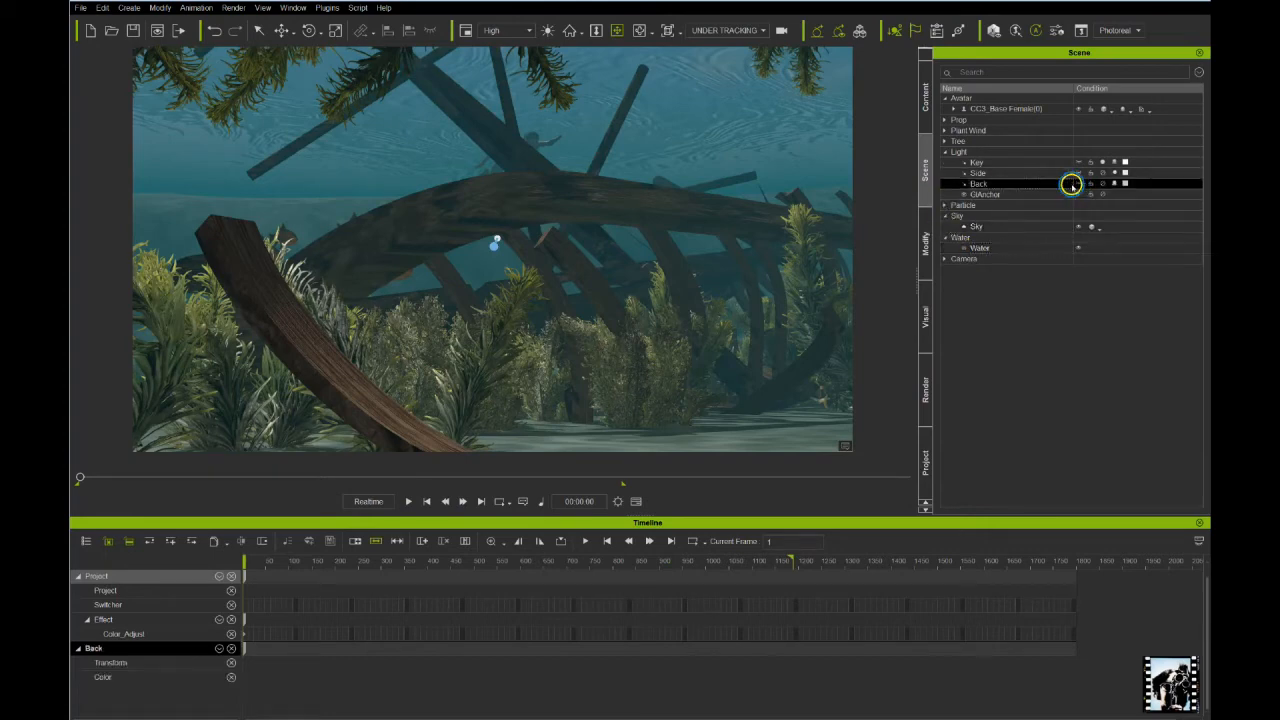
left_click(737, 36)
left_click(712, 66)
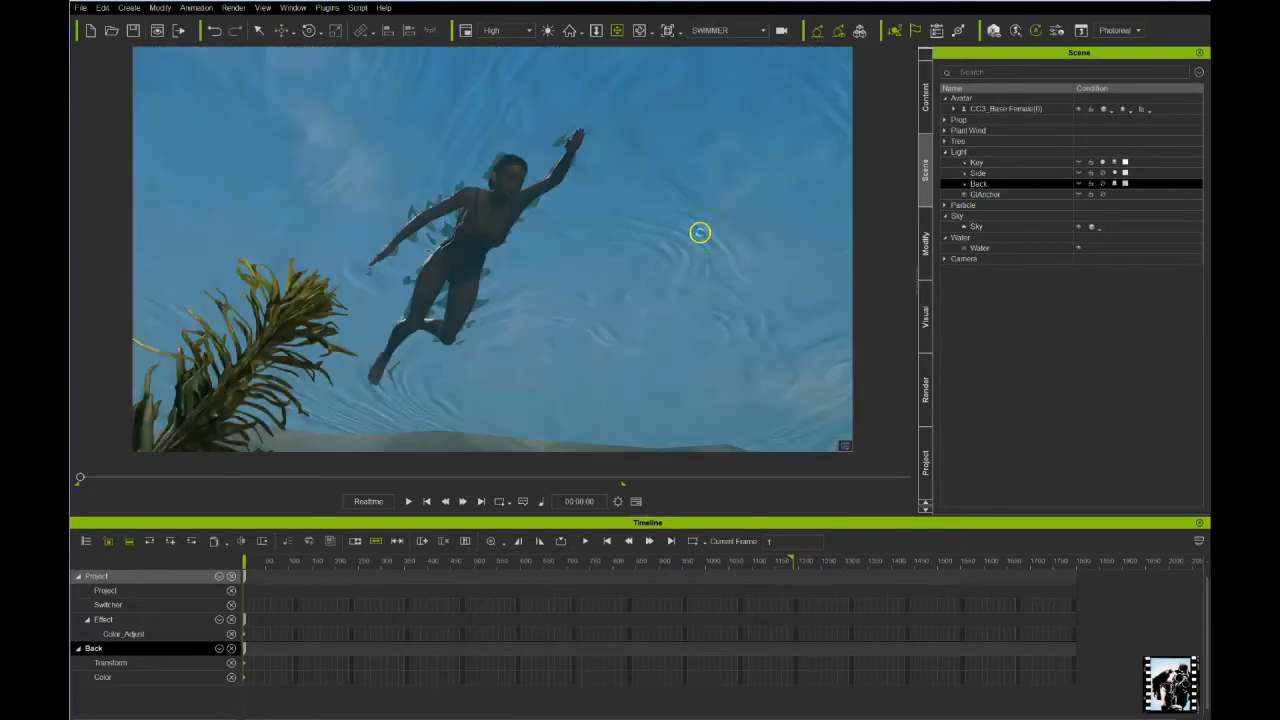
key("space")
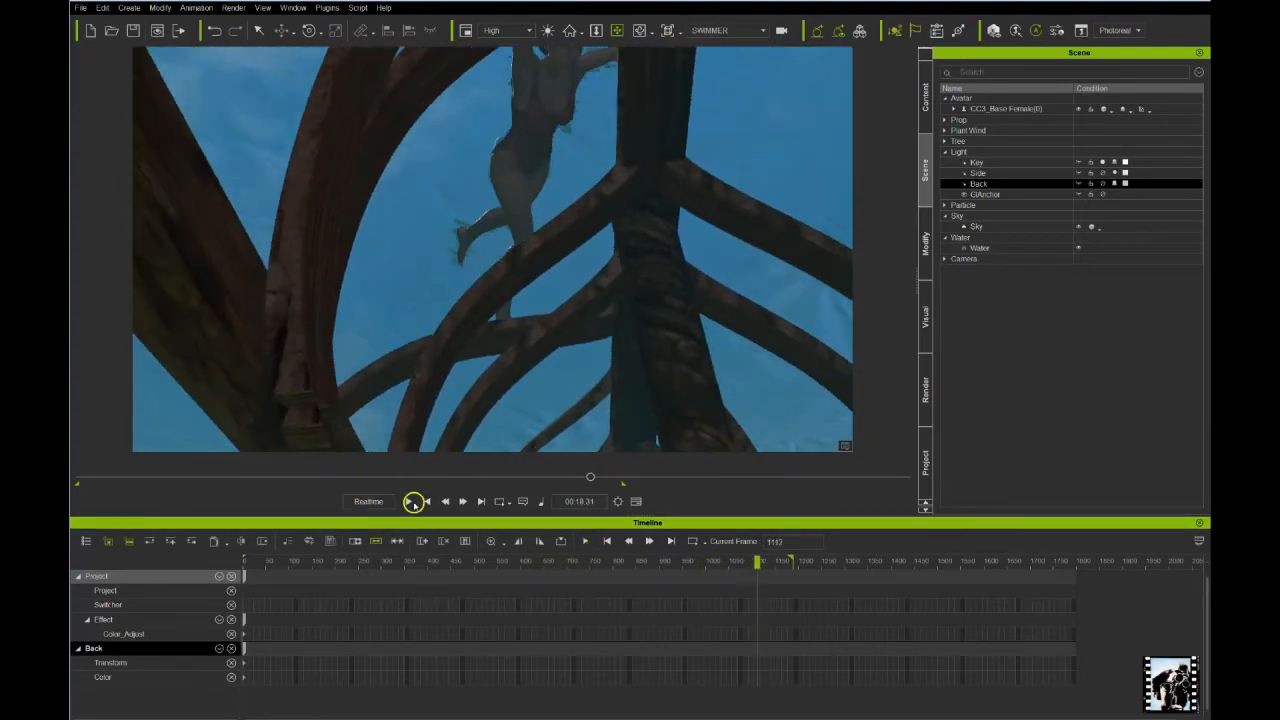
left_click_drag(590, 478, 501, 474)
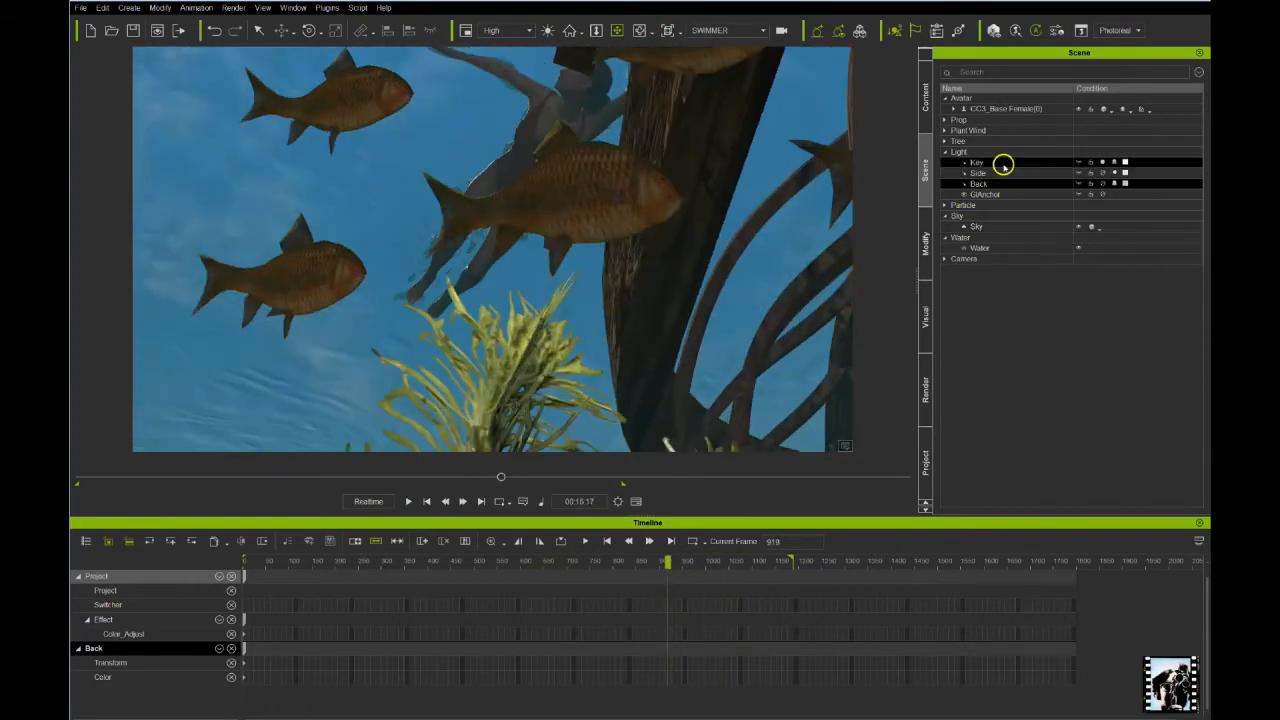
Switch the Side light on and the Key light off, and check the swimmer in playback and around frame 145
left_click(1104, 173)
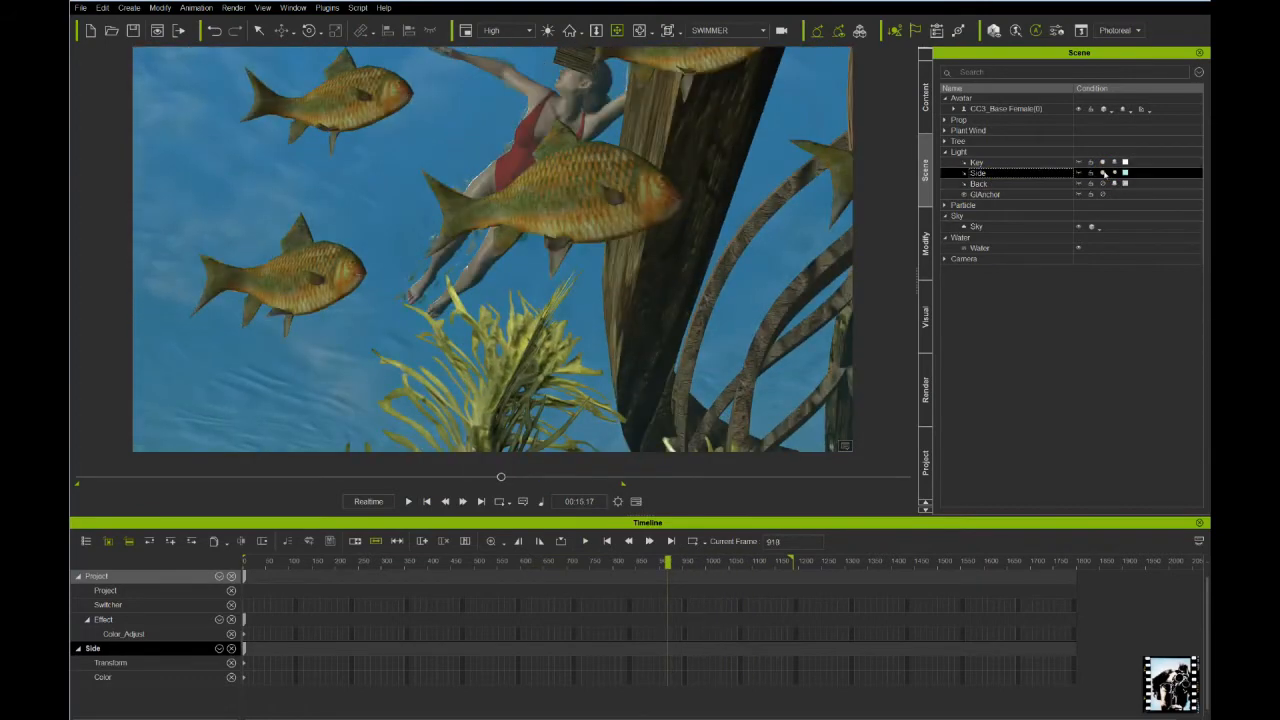
left_click(1103, 164)
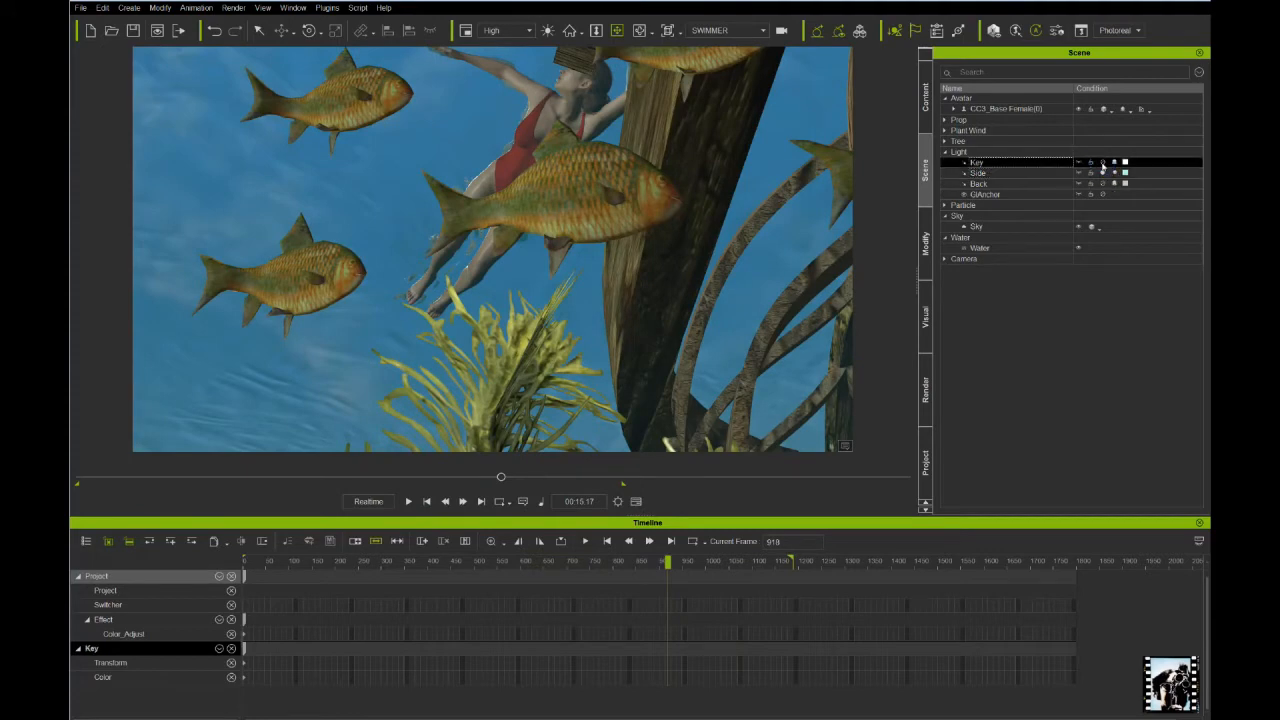
key("space")
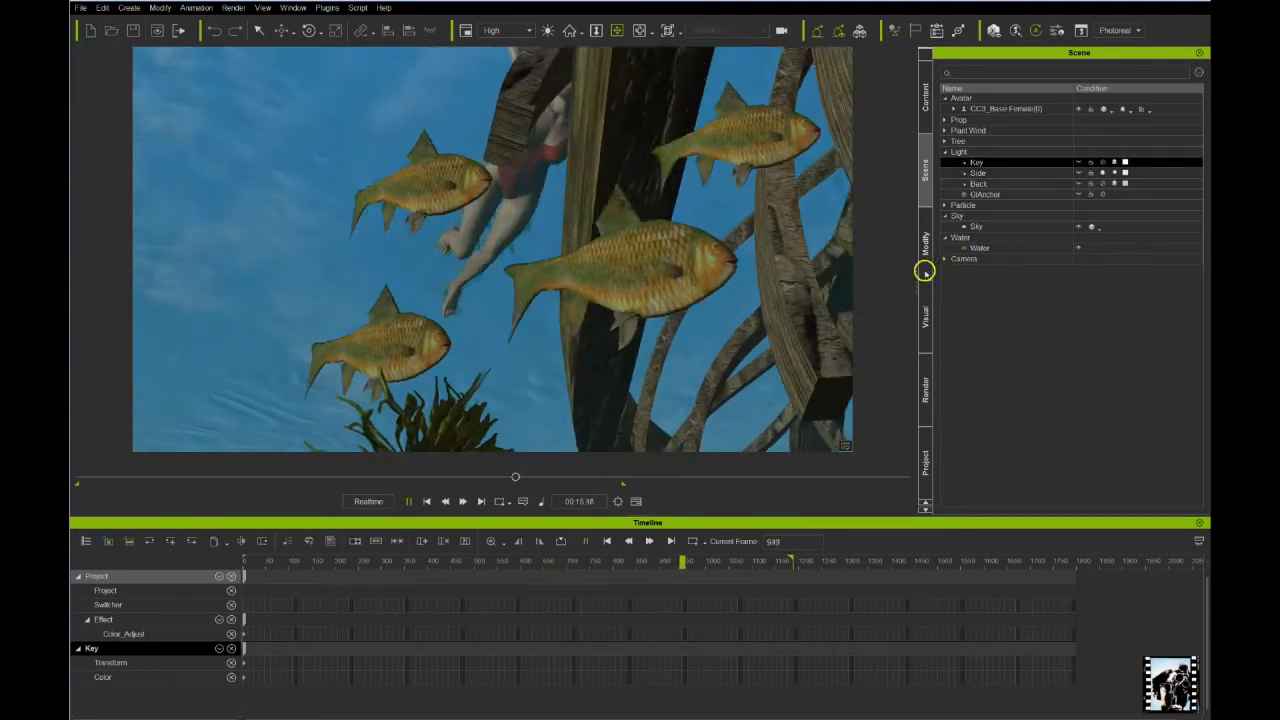
left_click_drag(554, 474, 146, 477)
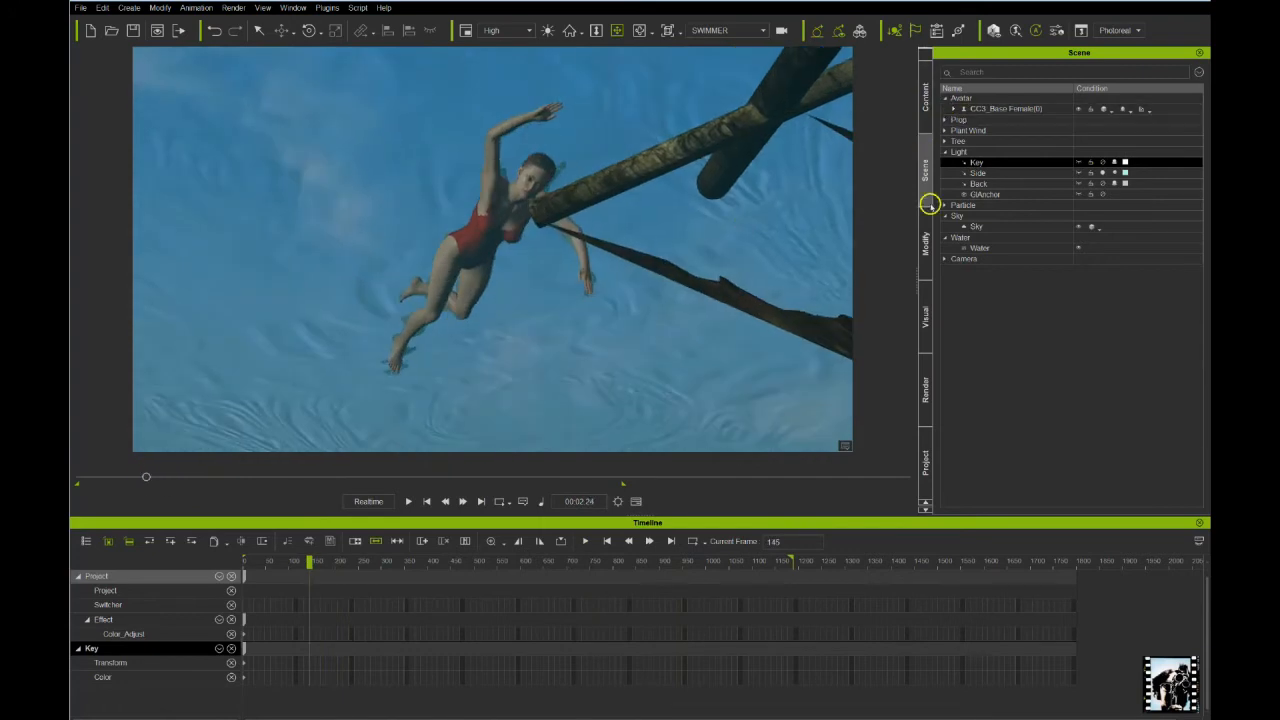
Set the Water's wave strength to 58, wave size to 26 and above water clarity to 0
left_click(980, 247)
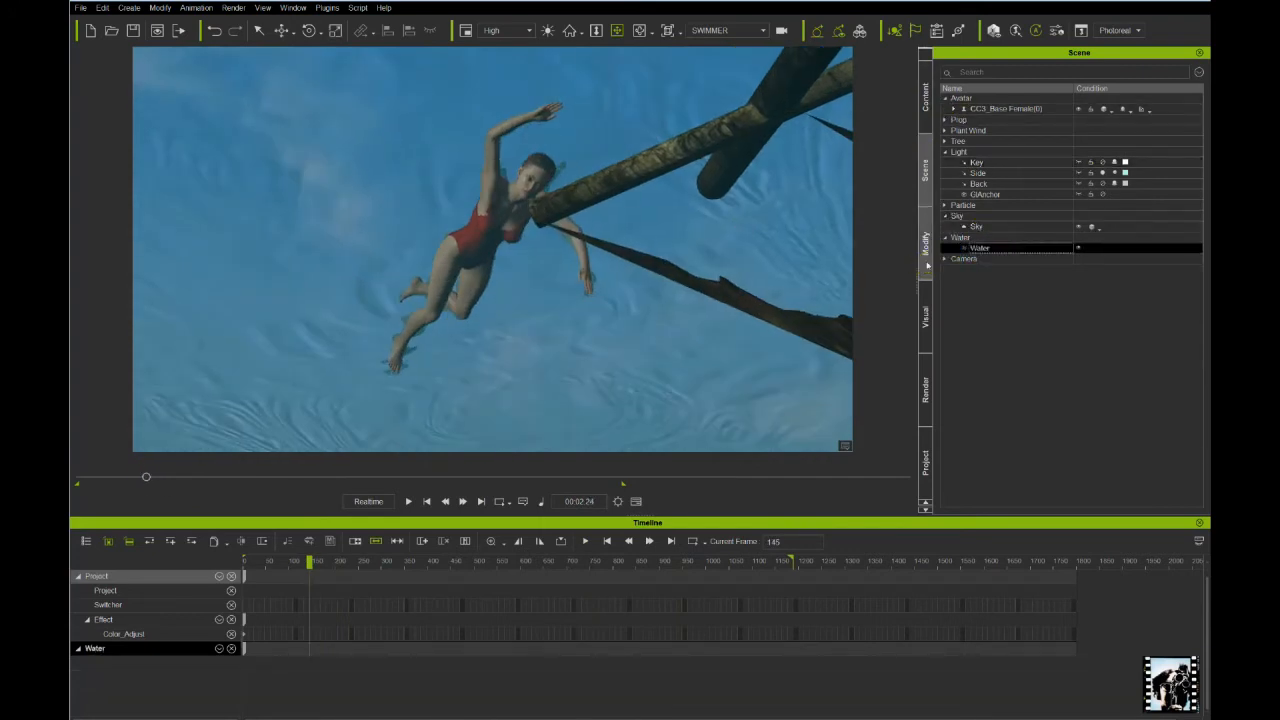
left_click(928, 251)
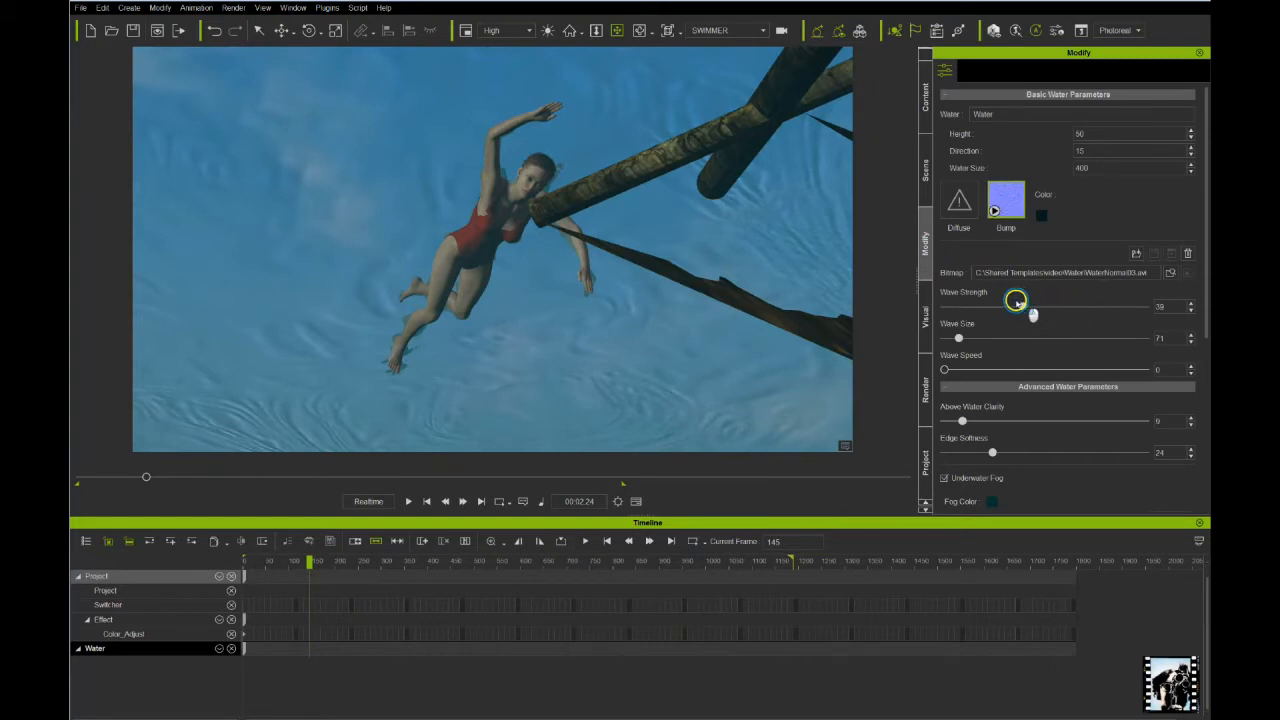
left_click_drag(994, 308, 1053, 310)
left_click_drag(959, 338, 949, 338)
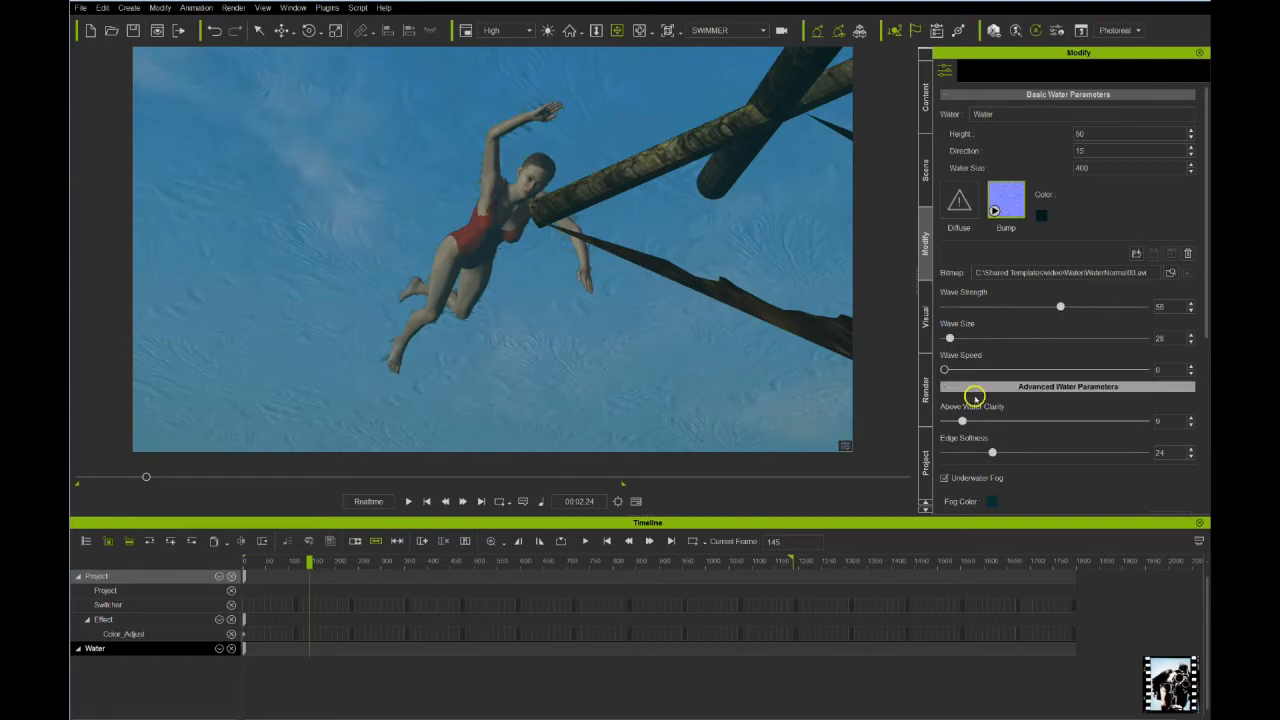
left_click_drag(964, 420, 937, 413)
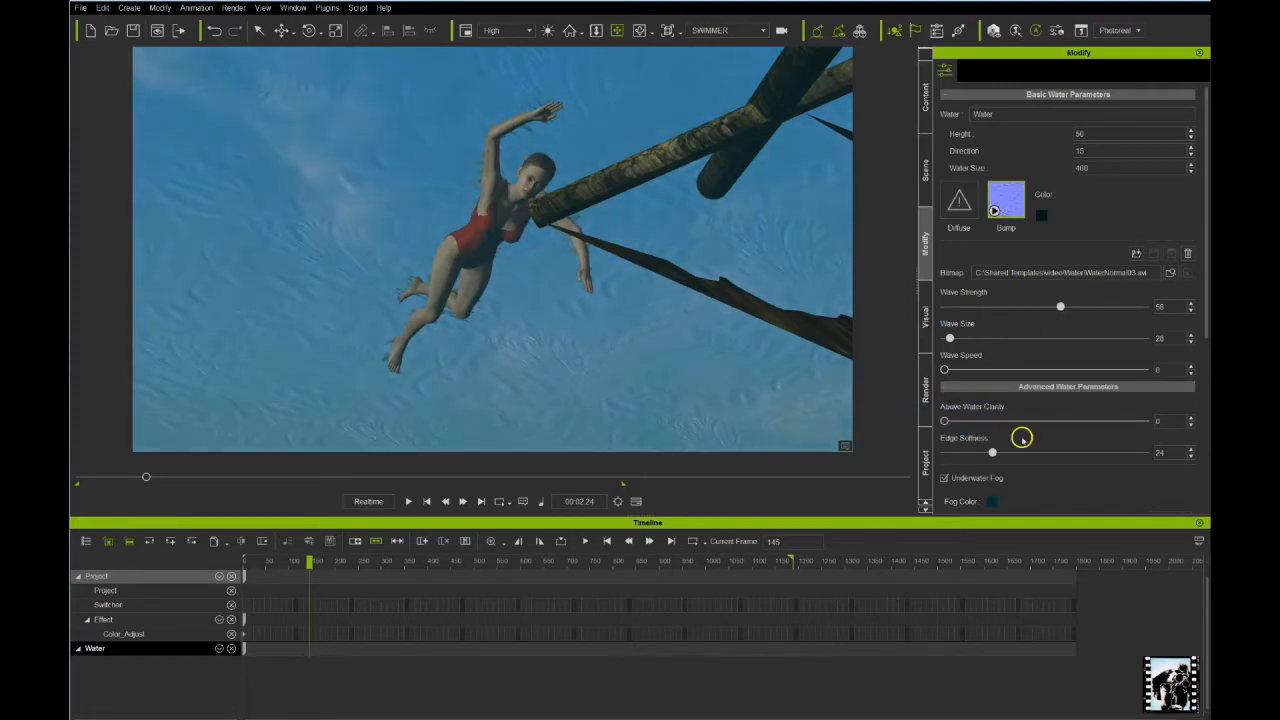
Set the Water's edge softness to 0
scroll(1021, 437, "down", 3)
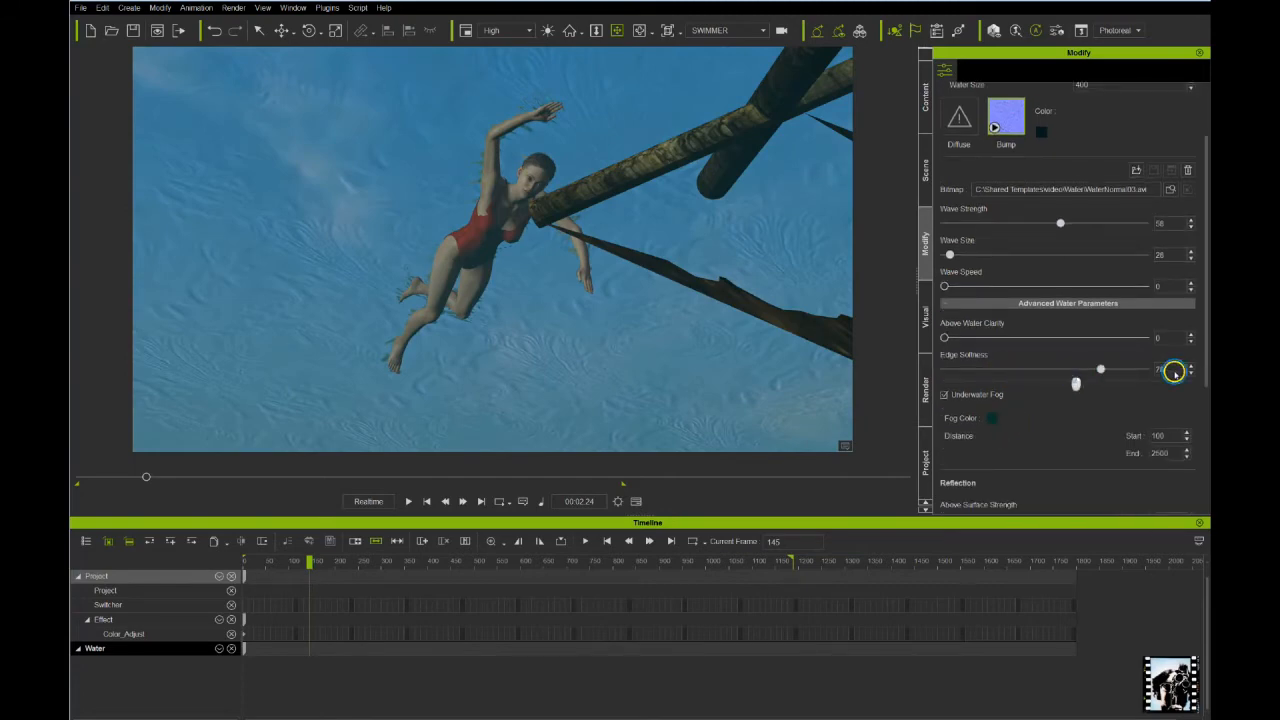
left_click_drag(1100, 369, 894, 366)
scroll(1022, 413, "down", 3)
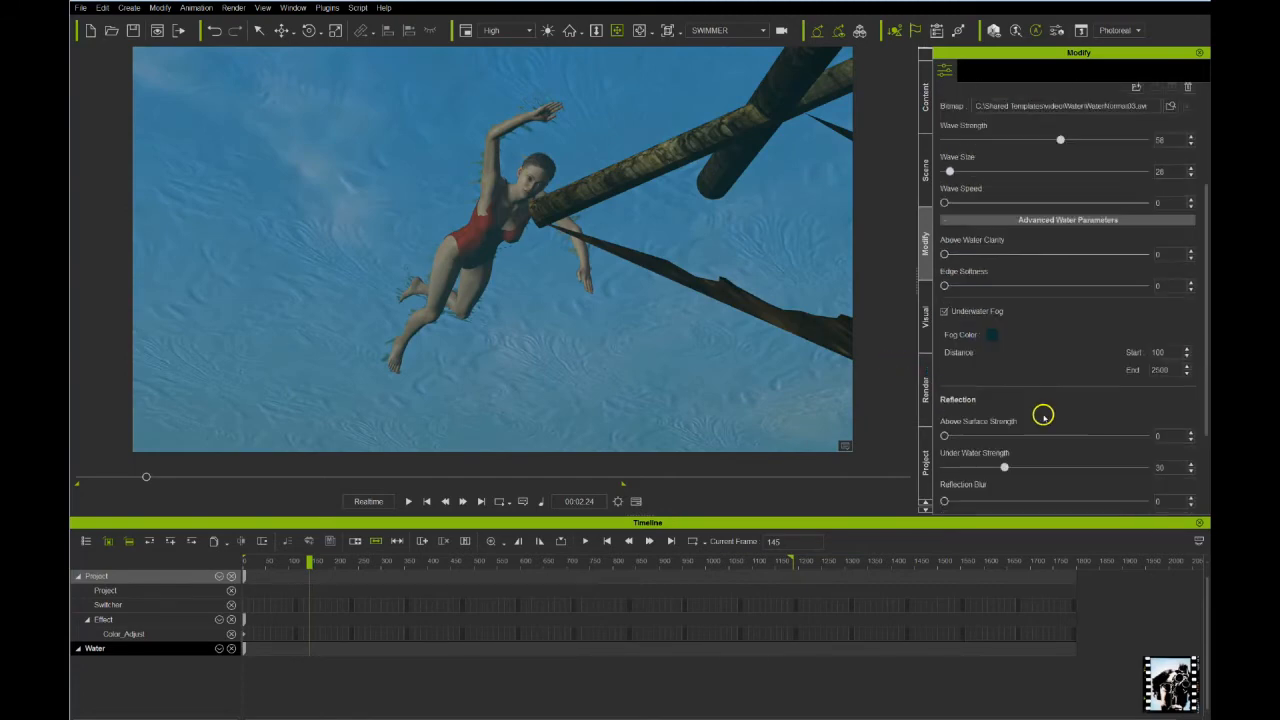
Try other above surface strengths for the Water's reflection and refraction
scroll(1046, 407, "down", 3)
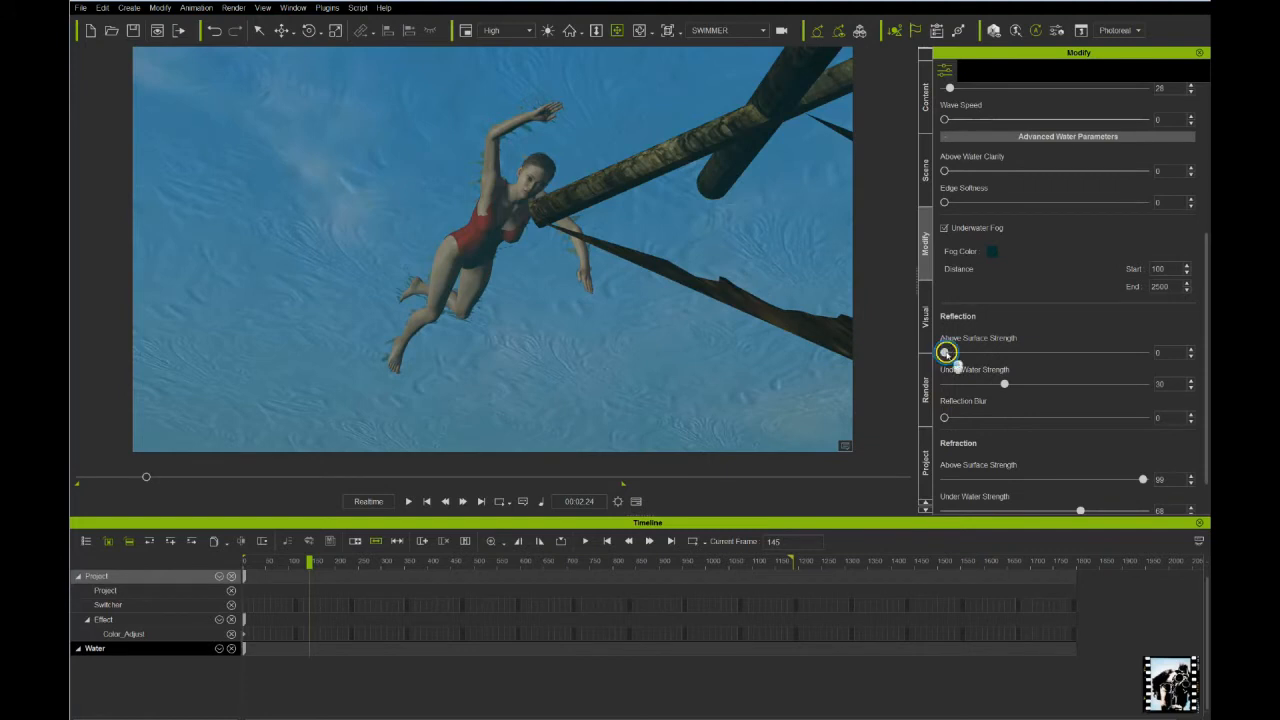
left_click_drag(1001, 354, 926, 354)
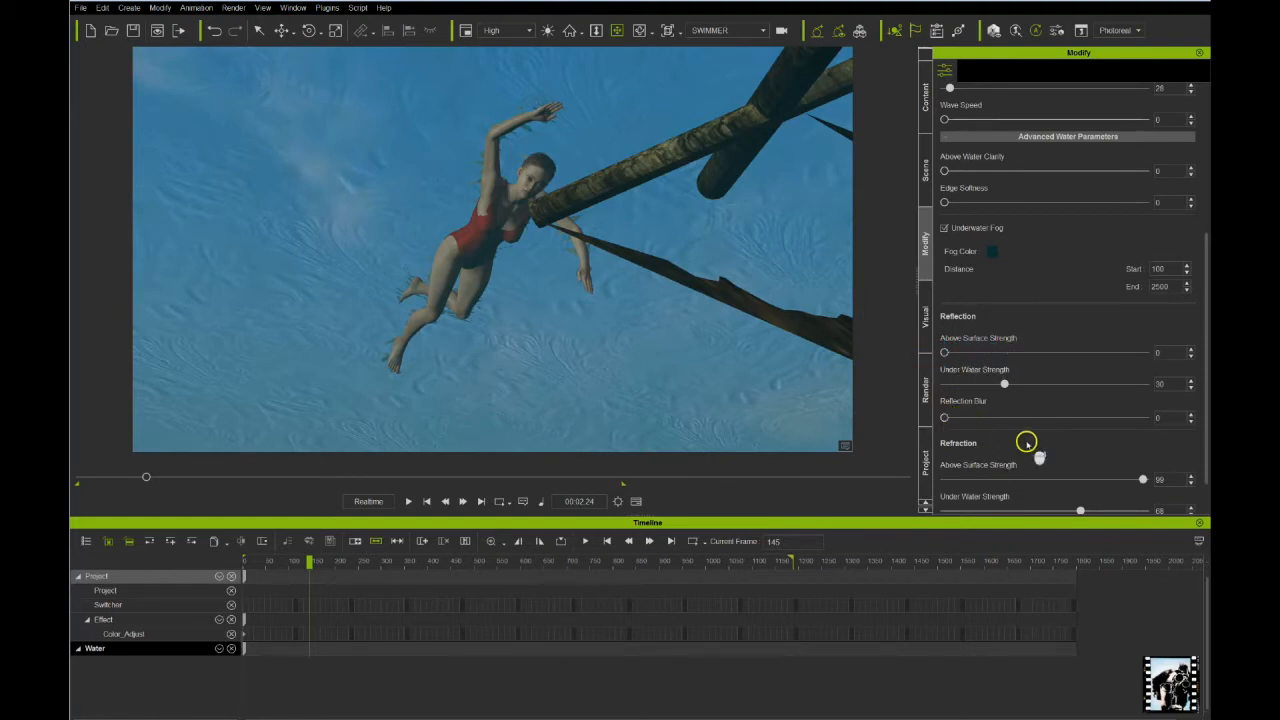
scroll(1026, 441, "down", 1)
left_click_drag(1143, 437, 926, 424)
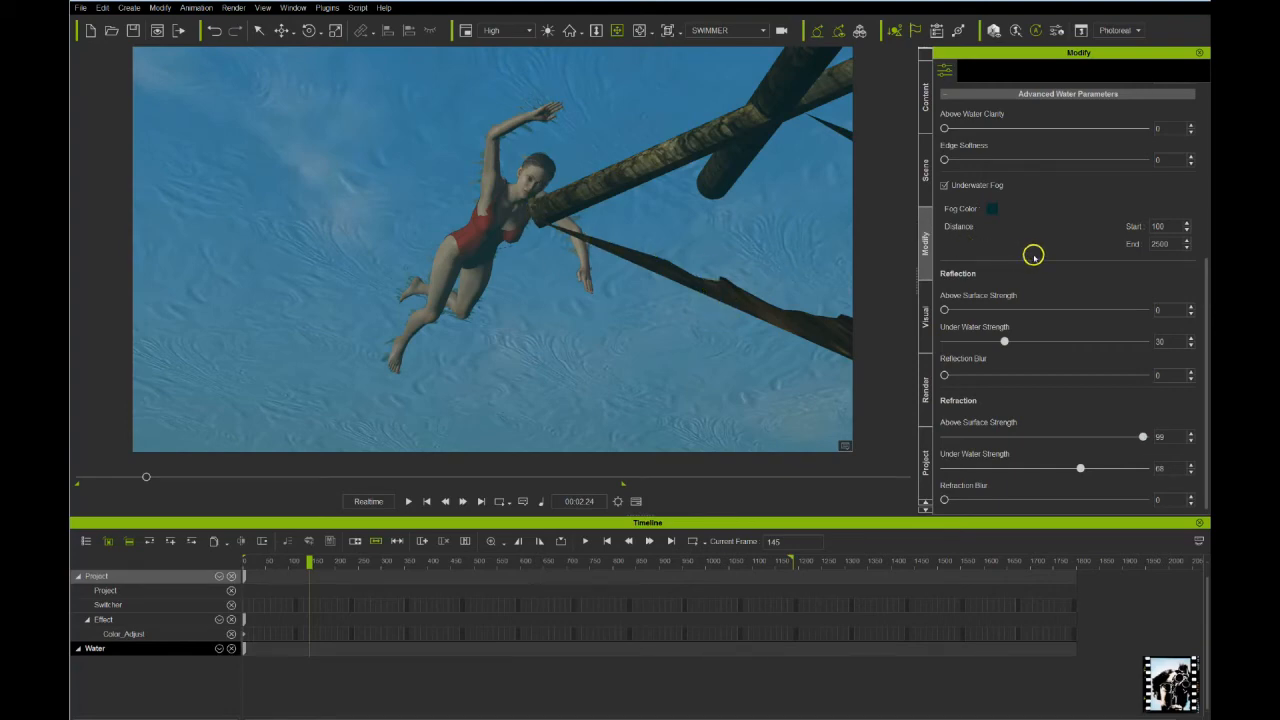
Set the Water's underwater fog distance to start at 0 and end at 2000
scroll(1033, 256, "up", 4)
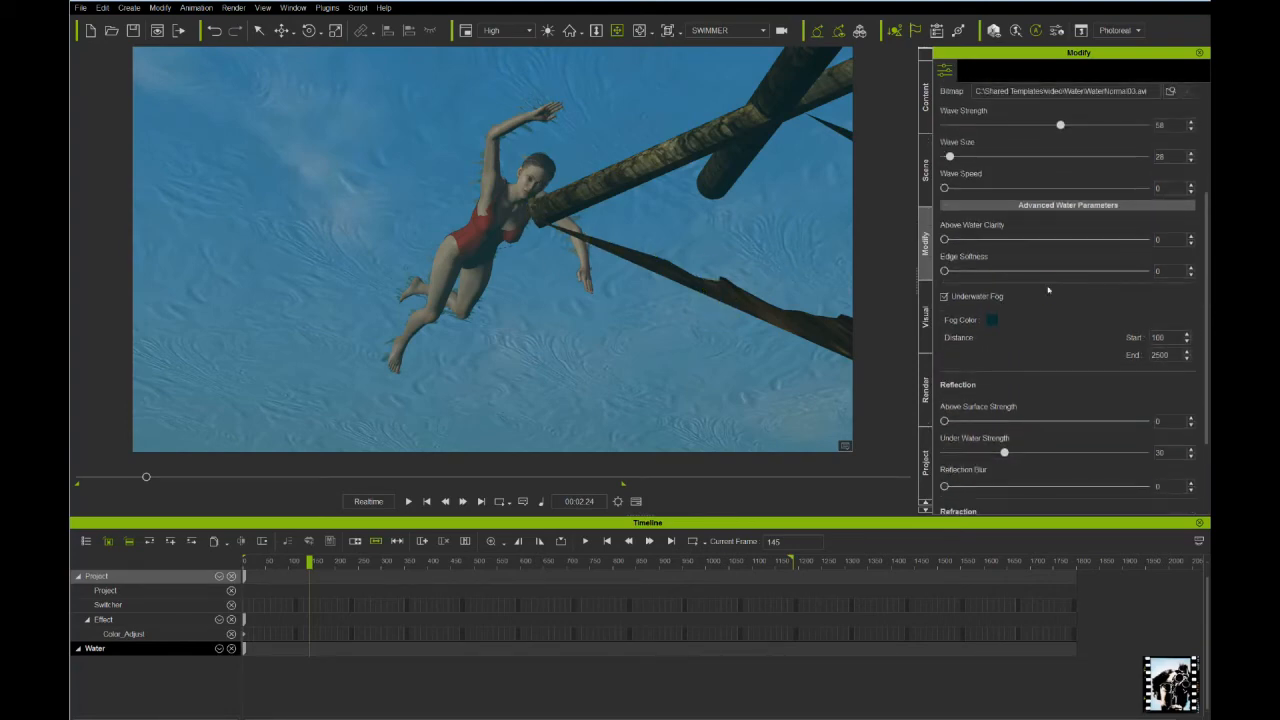
double_click(1160, 338)
left_click(952, 396)
double_click(1164, 358)
left_click(889, 346)
Play the scene from frame 145 through the SWIMMER camera to check the new fog distance around the swimmer and wreck
key("space")
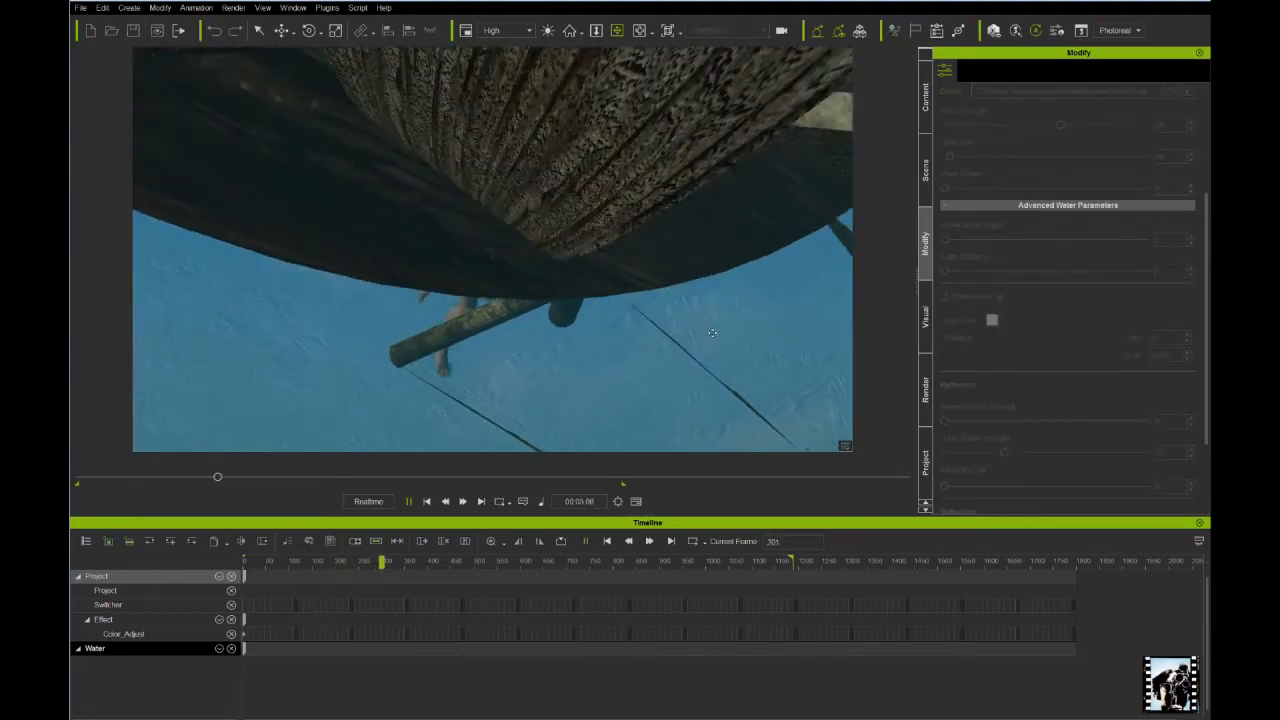
left_click(866, 331)
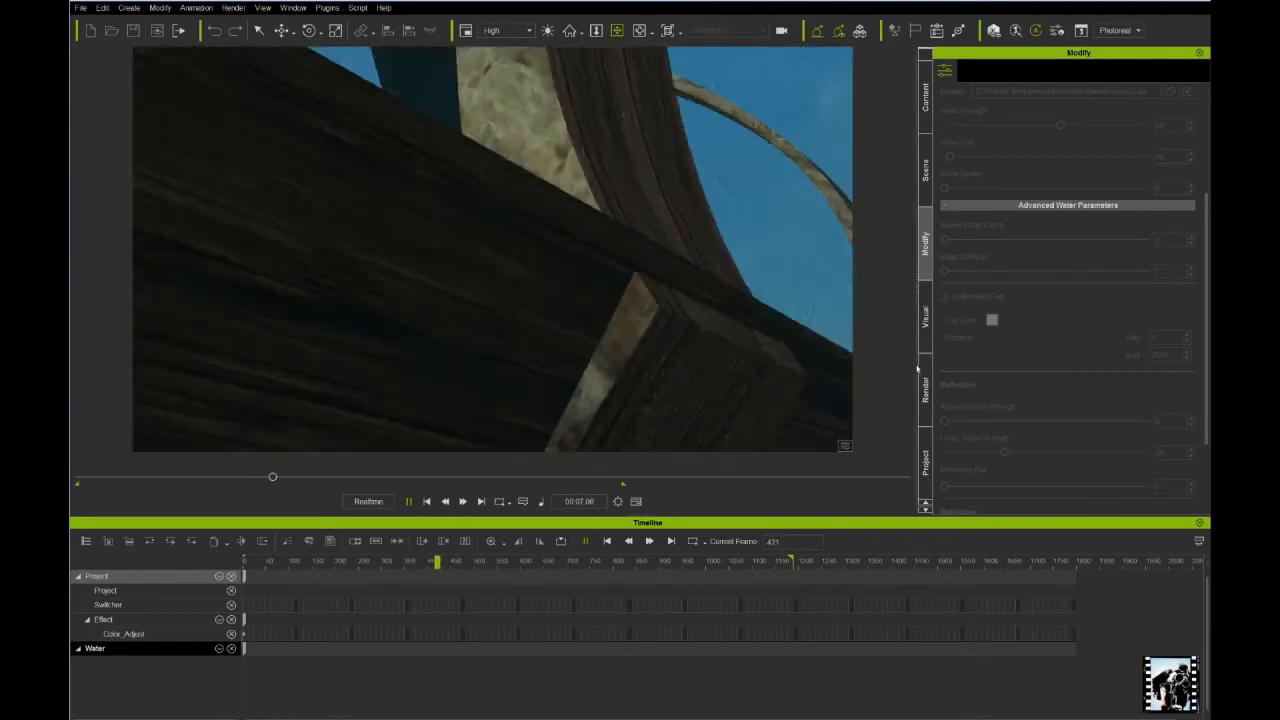
left_click(900, 355)
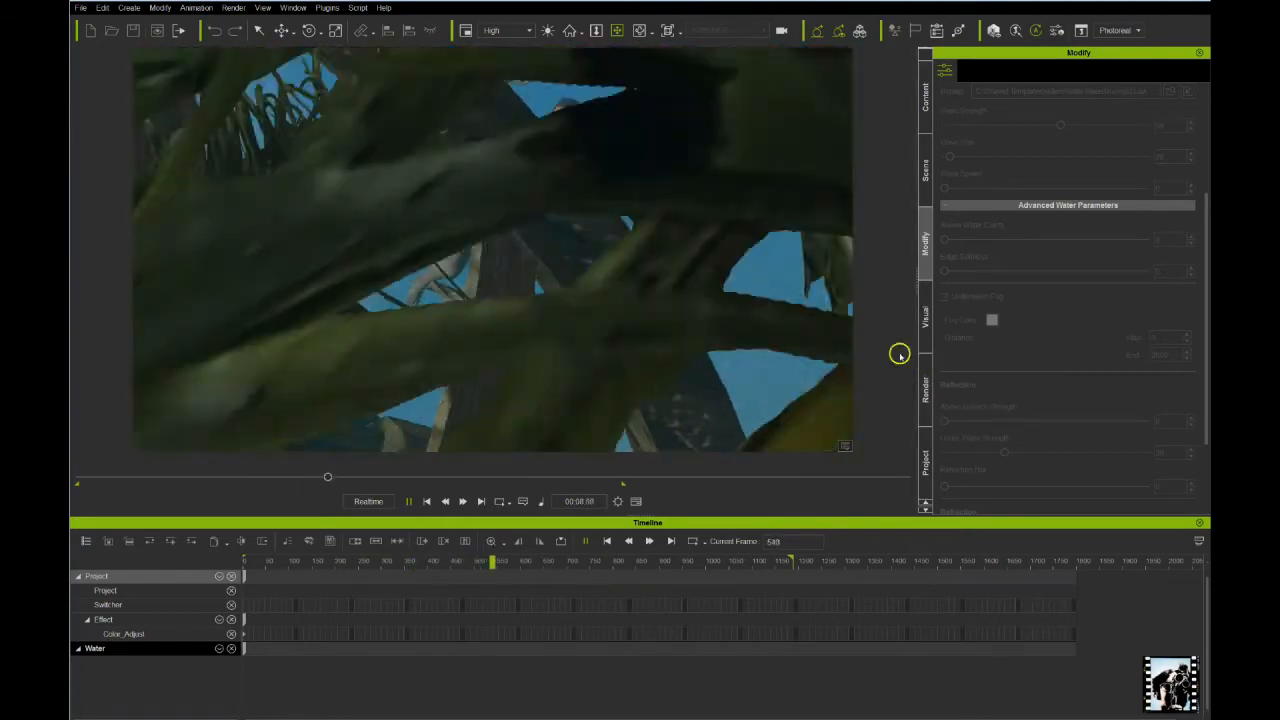
left_click(866, 357)
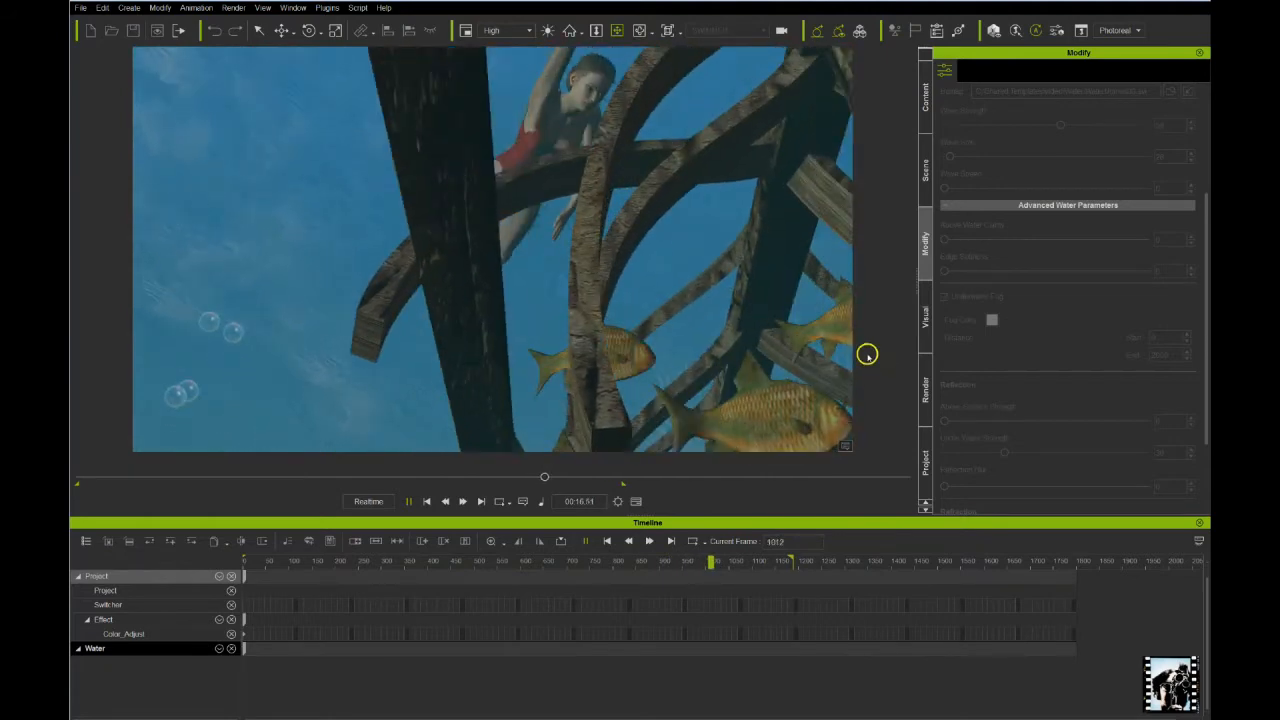
left_click(708, 50)
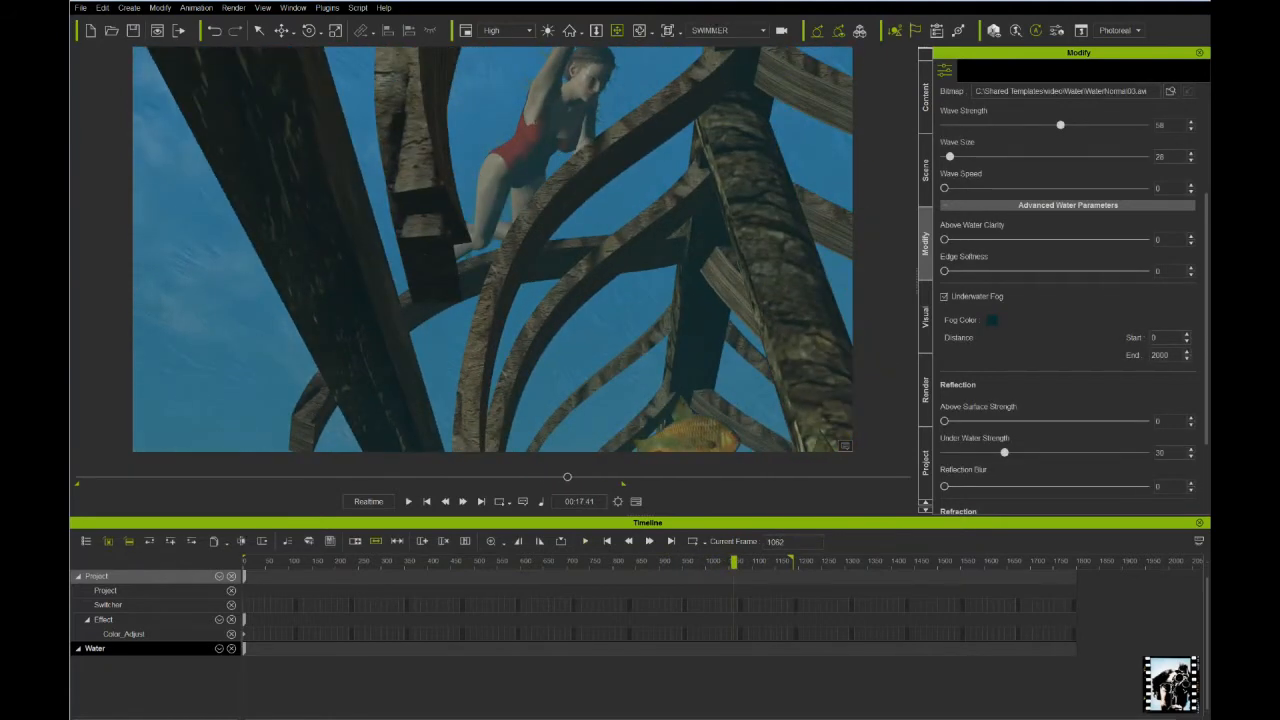
Switch to the UNDER TRACKING camera, play the scene to check the fog over the wreck and plants, and return to the first frame
left_click(722, 32)
left_click(720, 56)
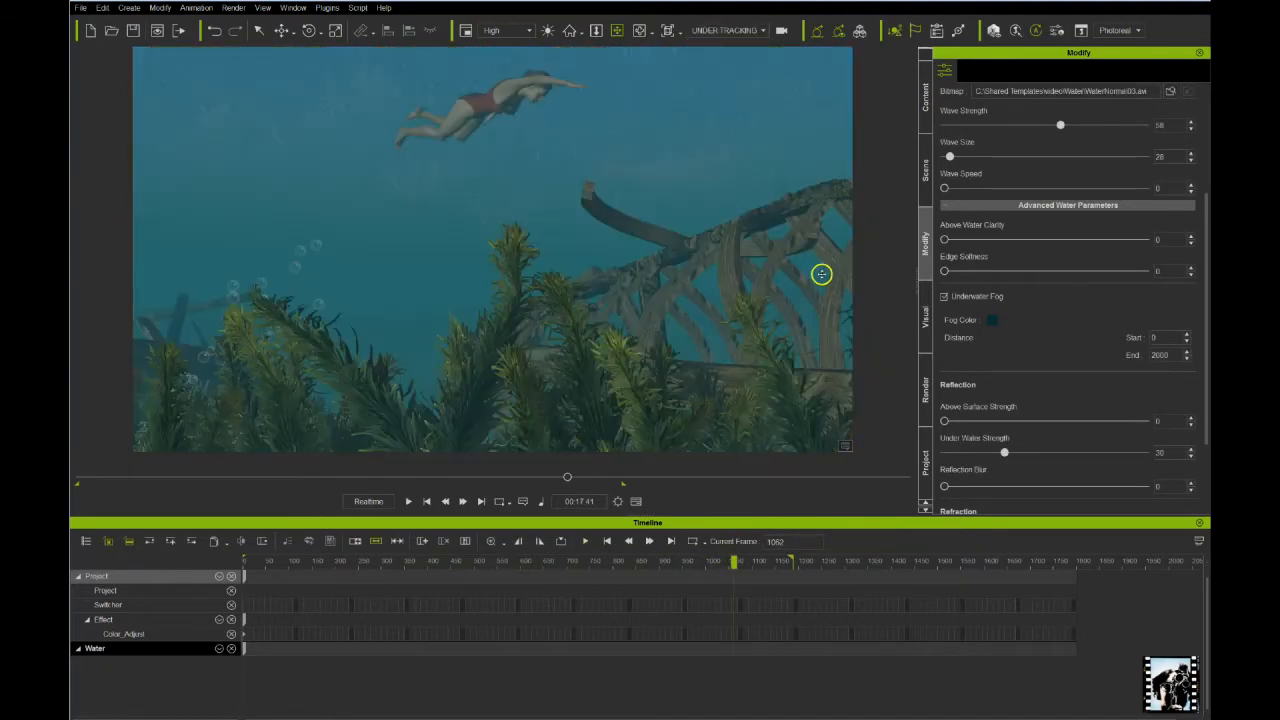
key("space")
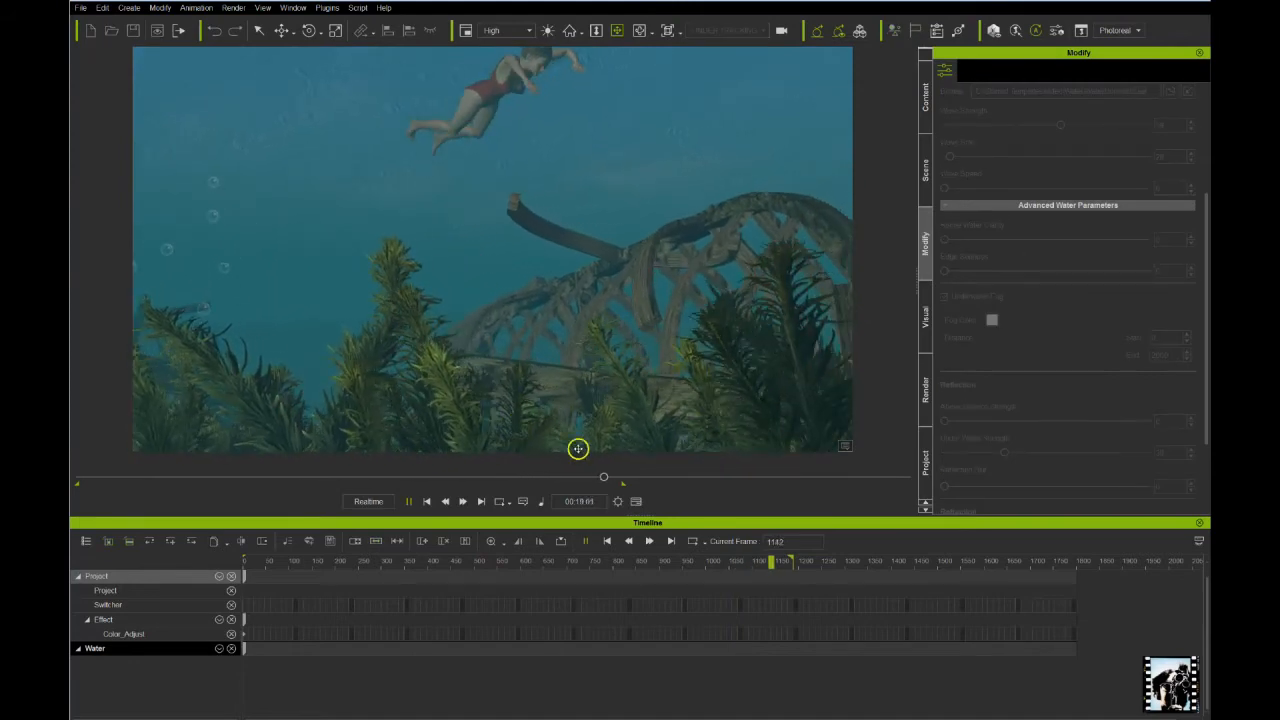
left_click(603, 477)
left_click_drag(606, 478, 80, 443)
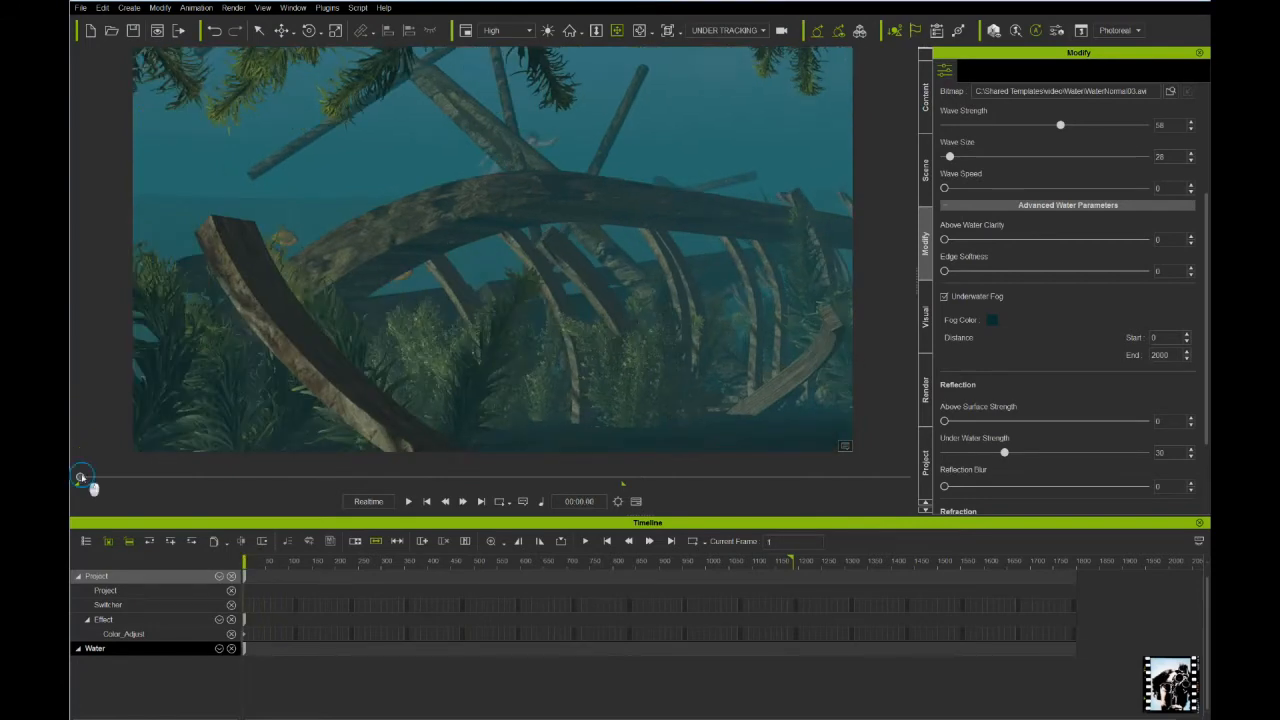
key("space")
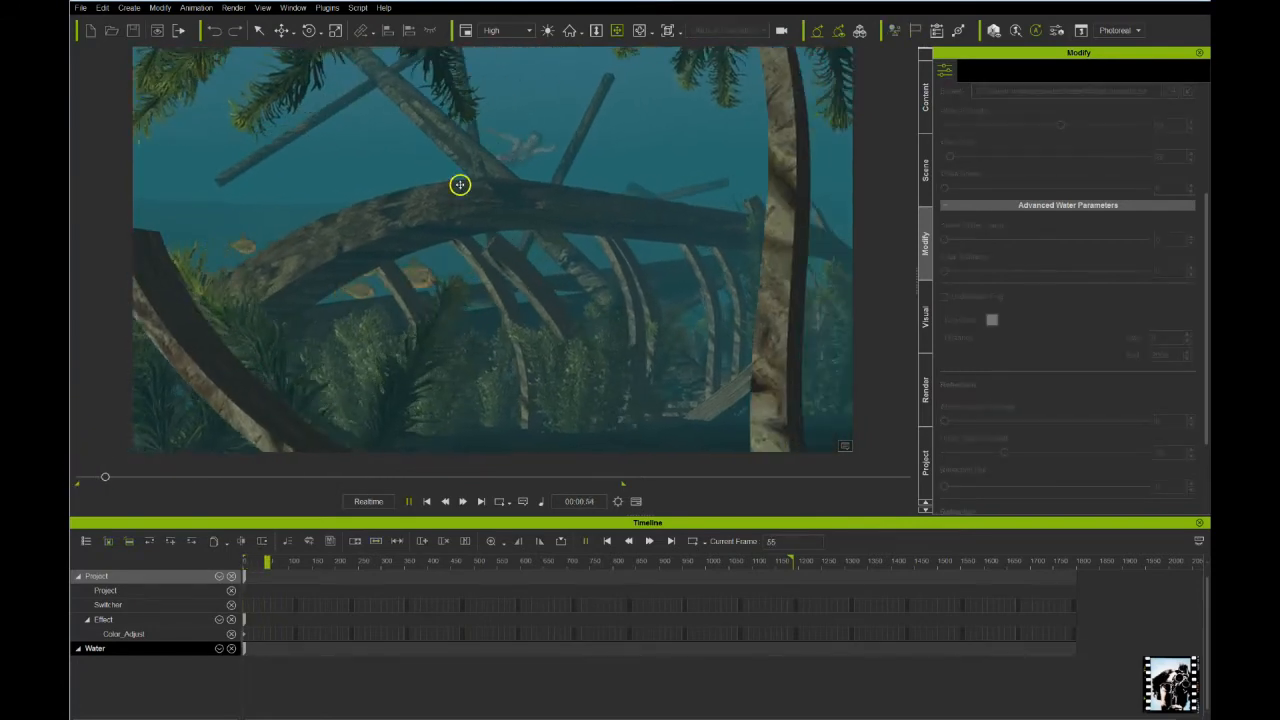
key("space")
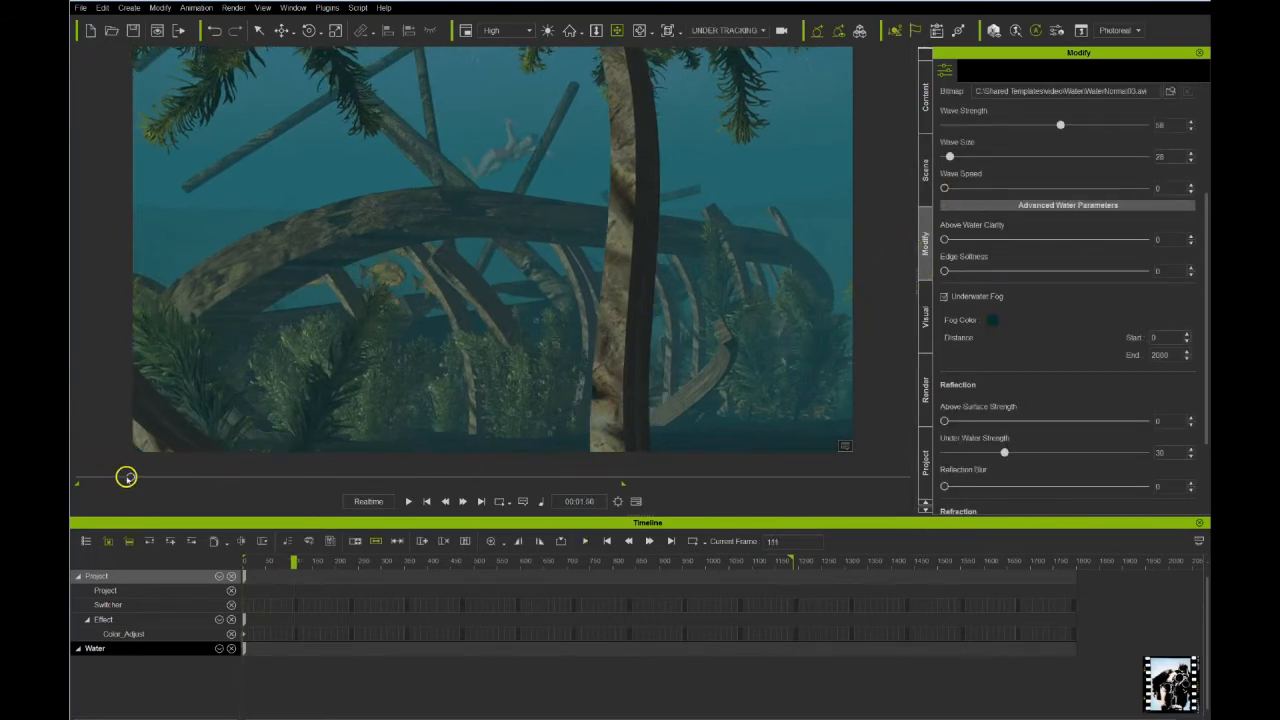
left_click_drag(126, 477, 80, 477)
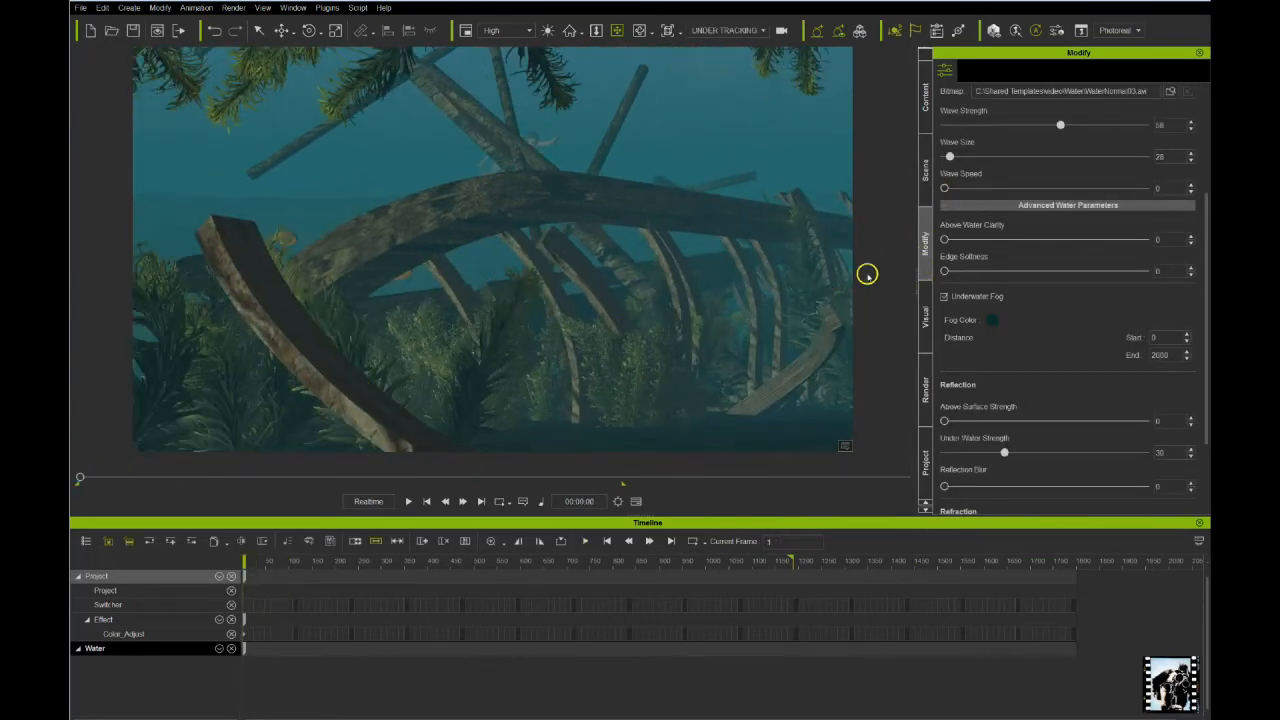
Set the end distance of the Water's underwater fog to 3000
left_click(926, 172)
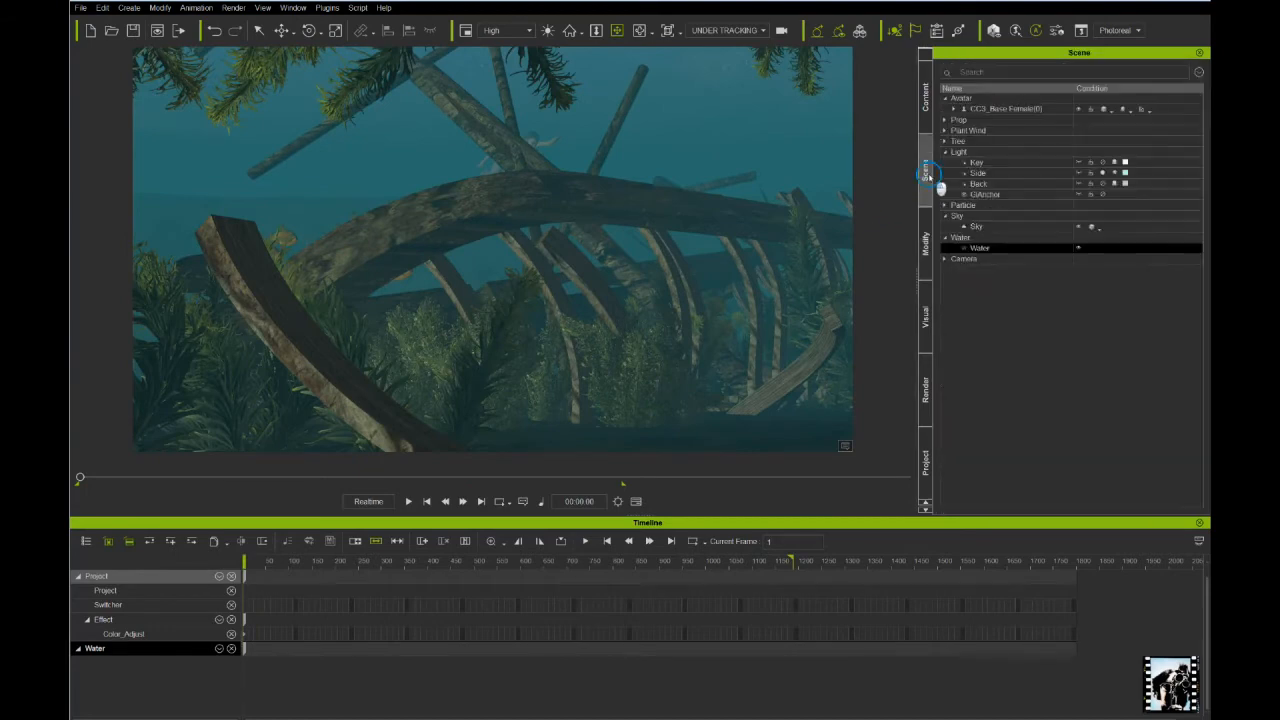
left_click(974, 247)
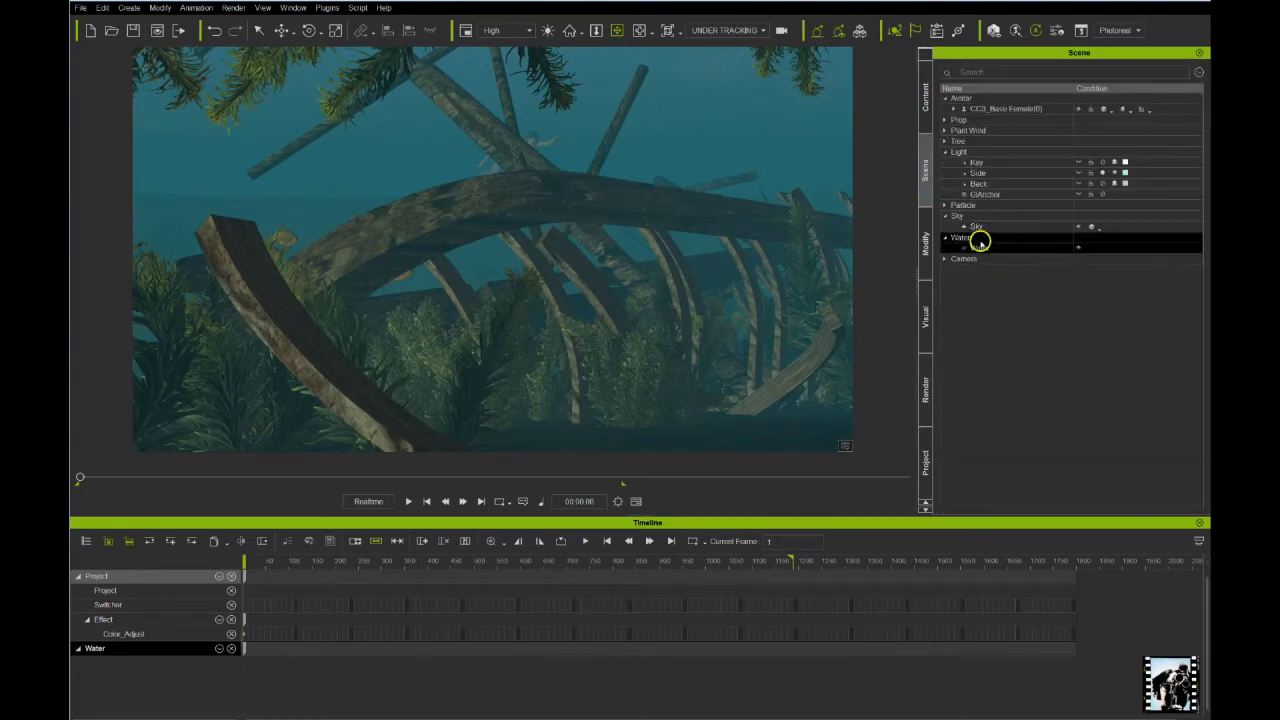
left_click(926, 303)
left_click(928, 248)
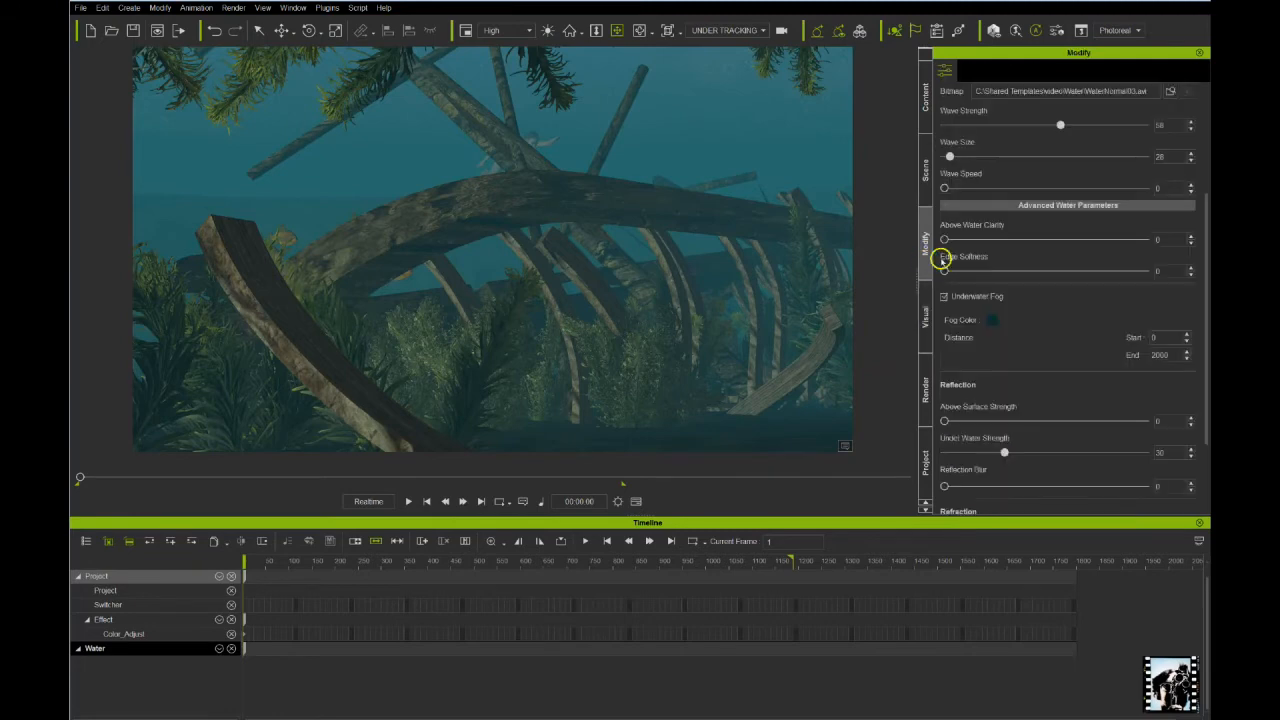
scroll(995, 200, "up", 3)
scroll(1006, 257, "down", 5)
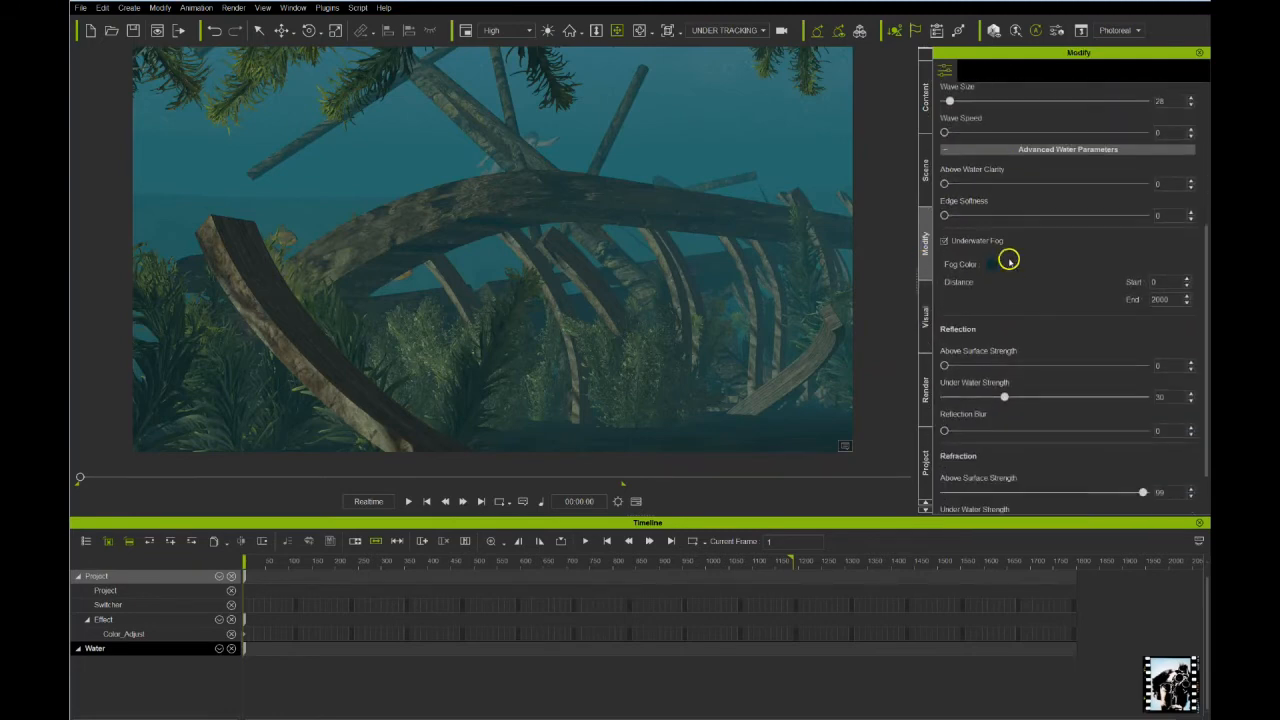
left_click_drag(1162, 305, 1133, 299)
key("Return")
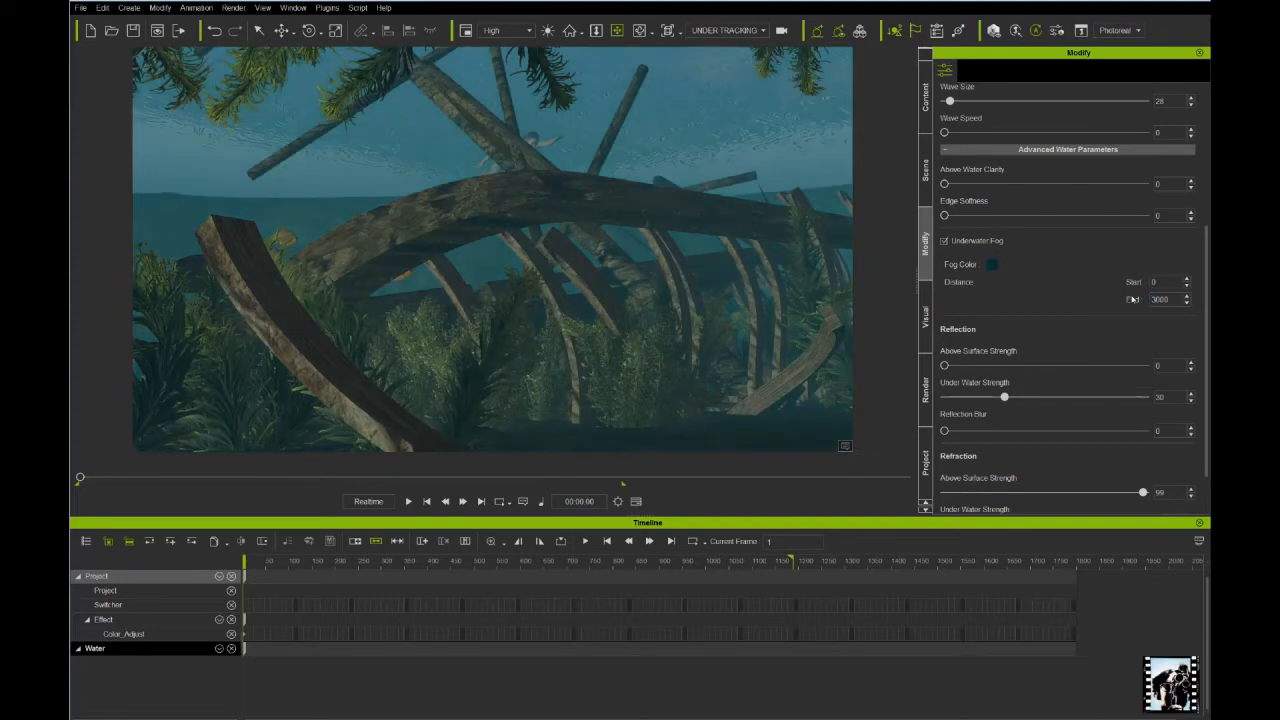
left_click(1089, 319)
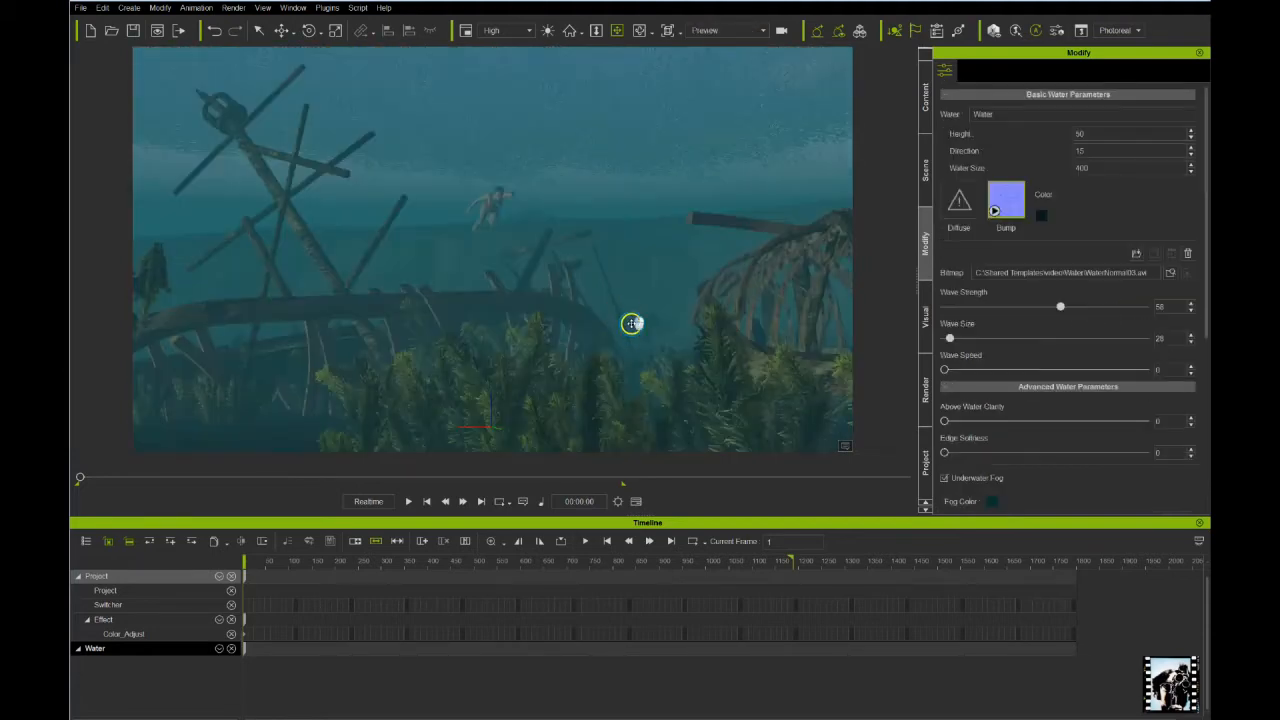
Examine the shipwrecks, water surface and horizon gap above the terrain from several angles in the Preview camera
mouse_move(631, 323)
middle_mouse_down()
mouse_move(634, 337)
mouse_move(630, 326)
middle_mouse_up()
left_click_drag(630, 326, 629, 301)
right_click_drag(629, 301, 642, 324)
left_click_drag(607, 297, 601, 306)
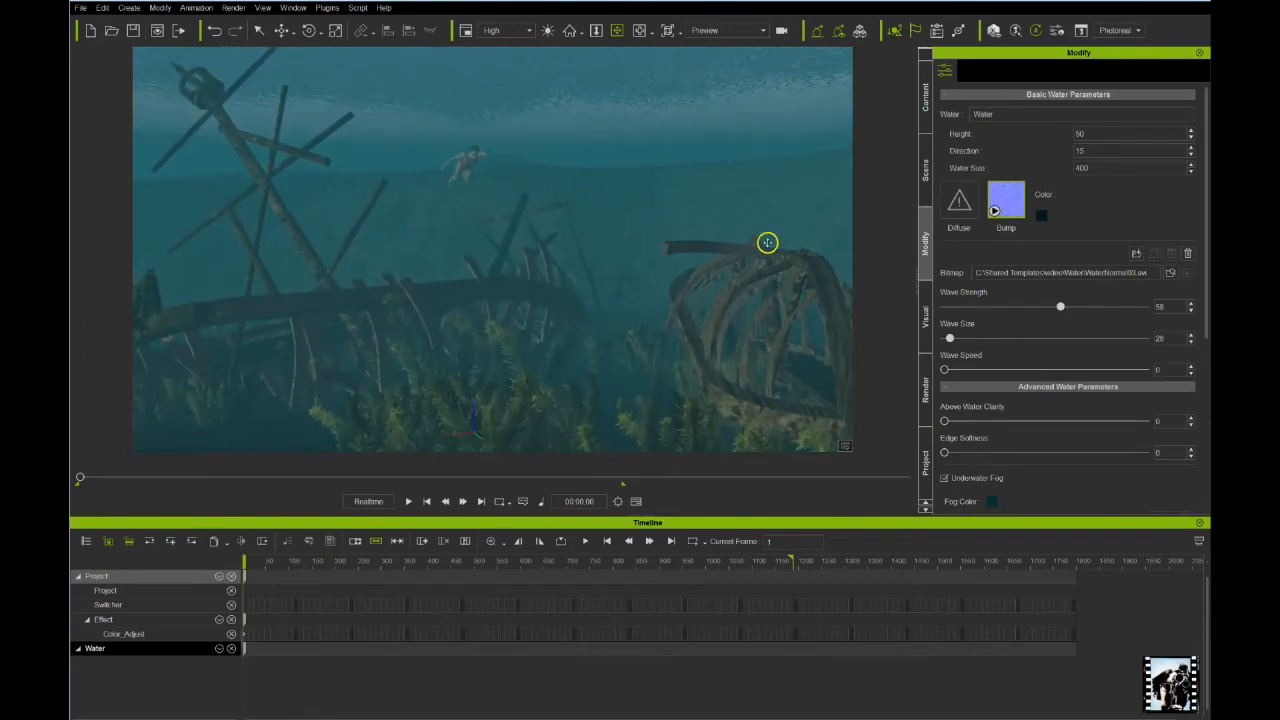
left_click(925, 170)
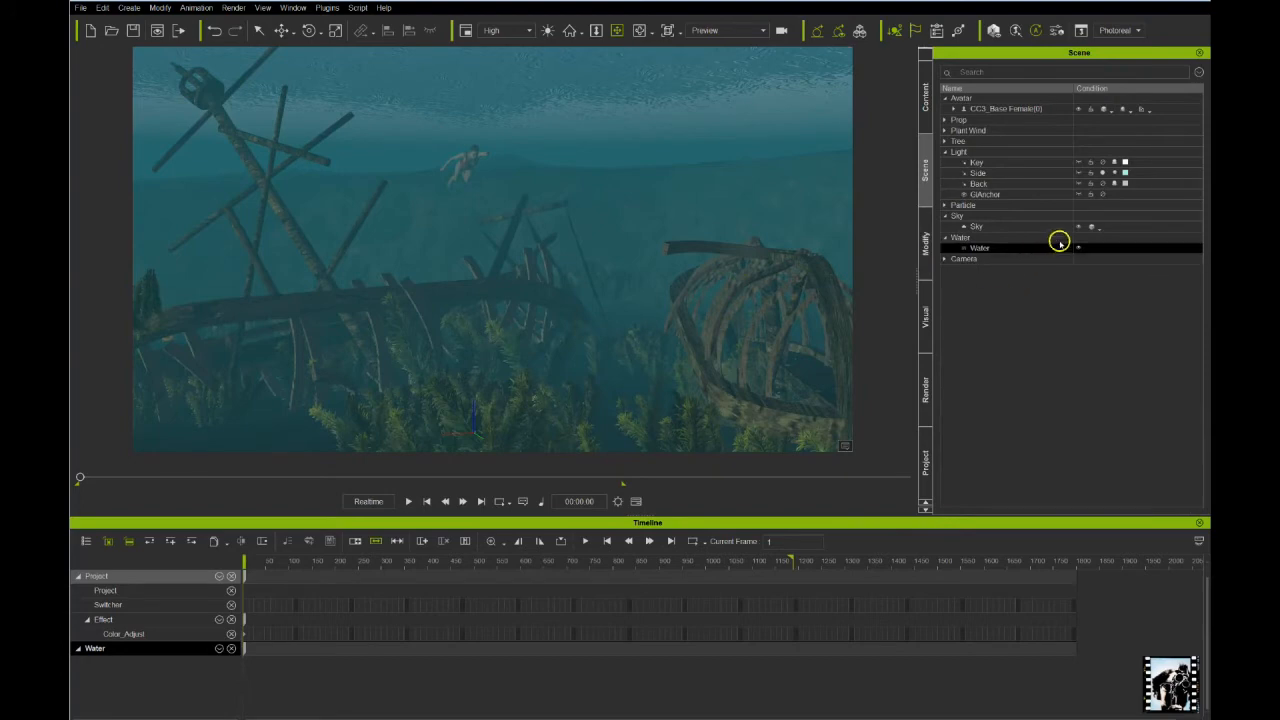
mouse_move(577, 246)
left_mouse_down()
mouse_move(587, 291)
mouse_move(546, 257)
mouse_move(563, 446)
mouse_move(574, 223)
left_mouse_up()
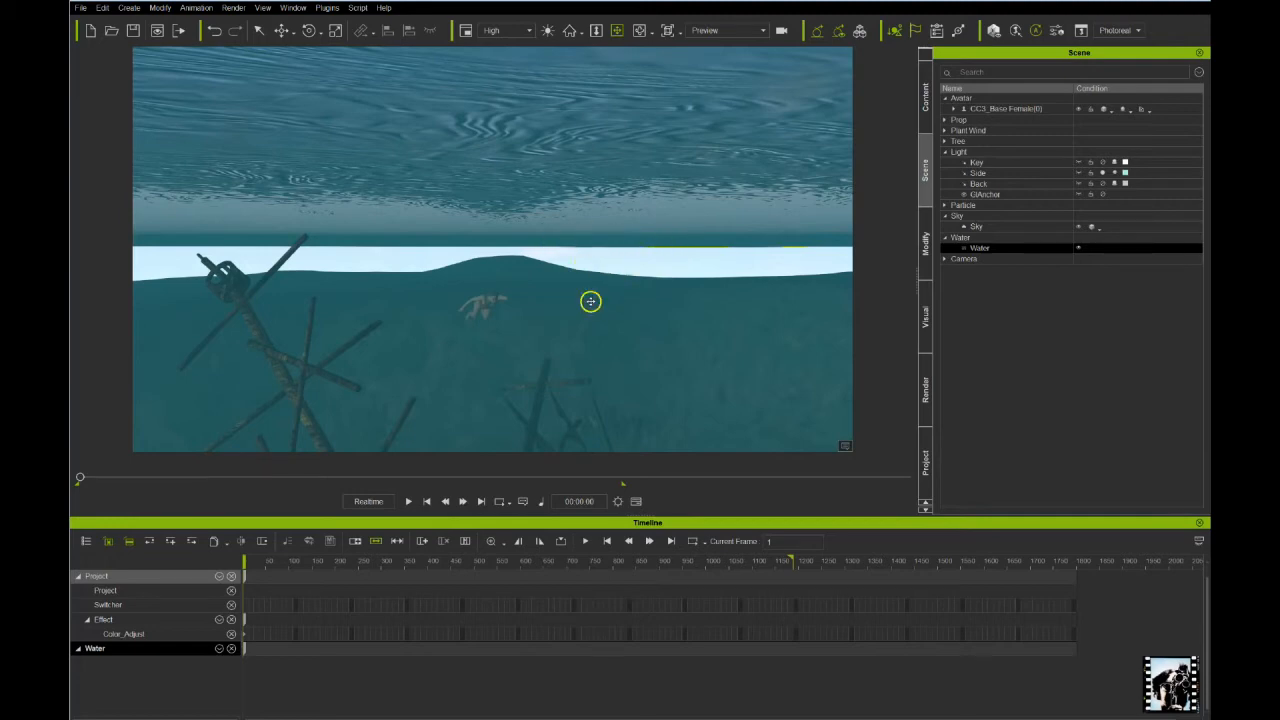
mouse_move(583, 307)
left_mouse_down()
mouse_move(674, 311)
mouse_move(577, 309)
left_mouse_up()
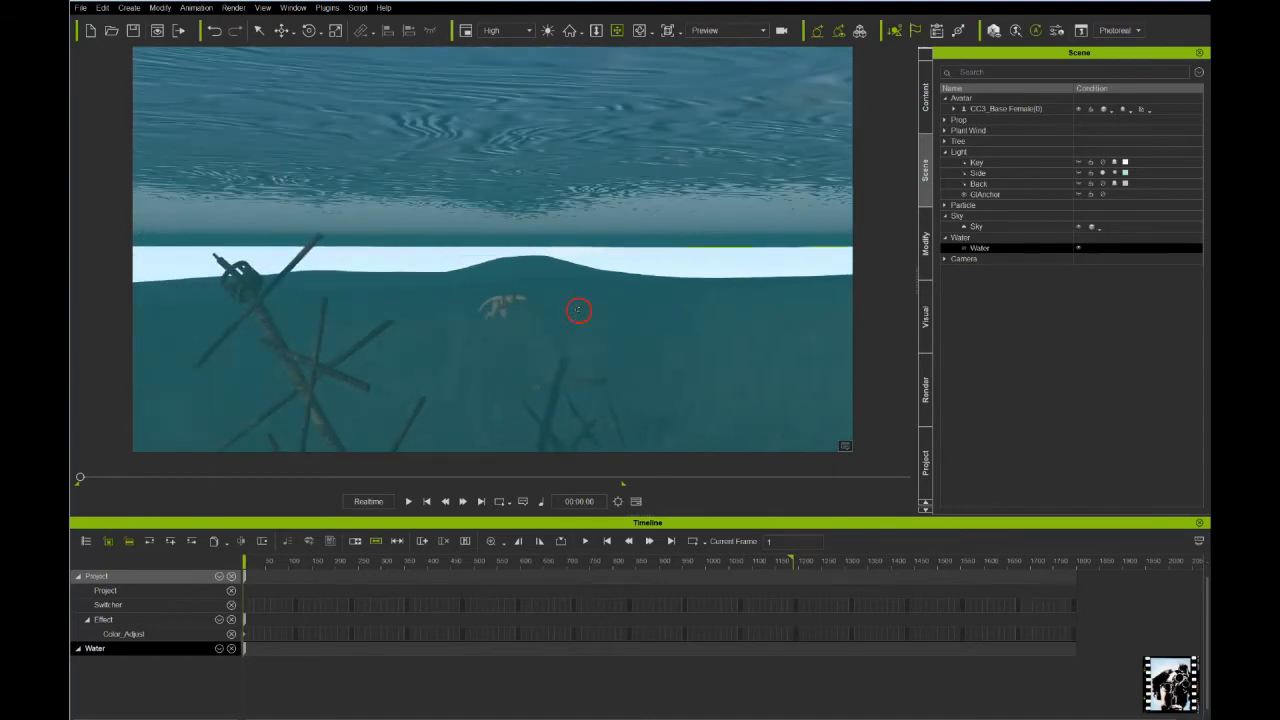
left_click_drag(642, 272, 617, 372)
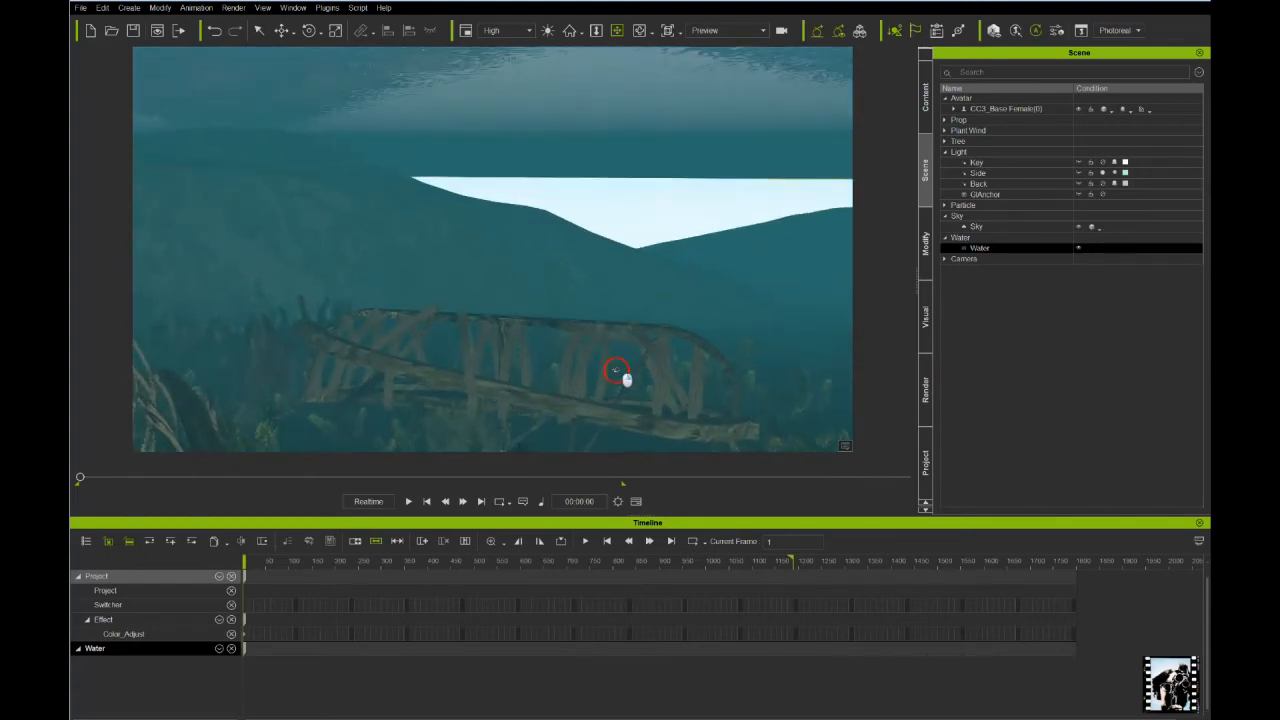
Try other shades for the project's 2D background color and reapply the saved dark teal custom color
left_click(925, 455)
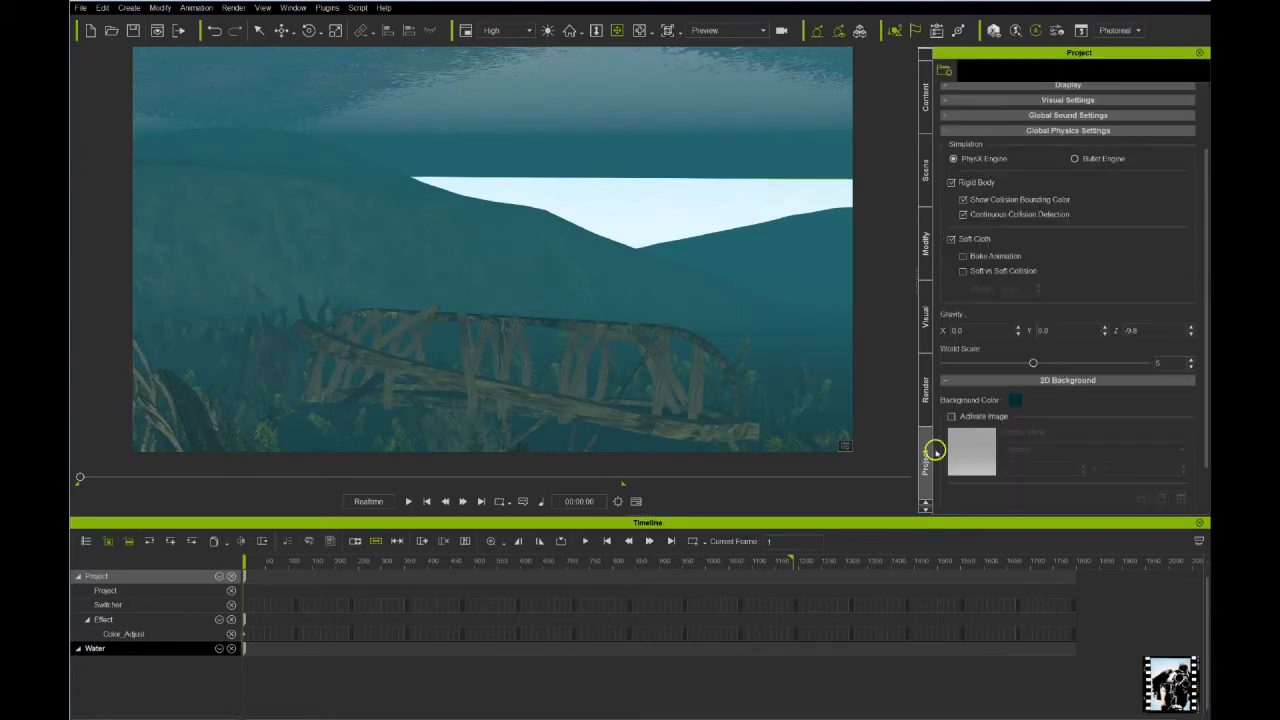
left_click(1017, 401)
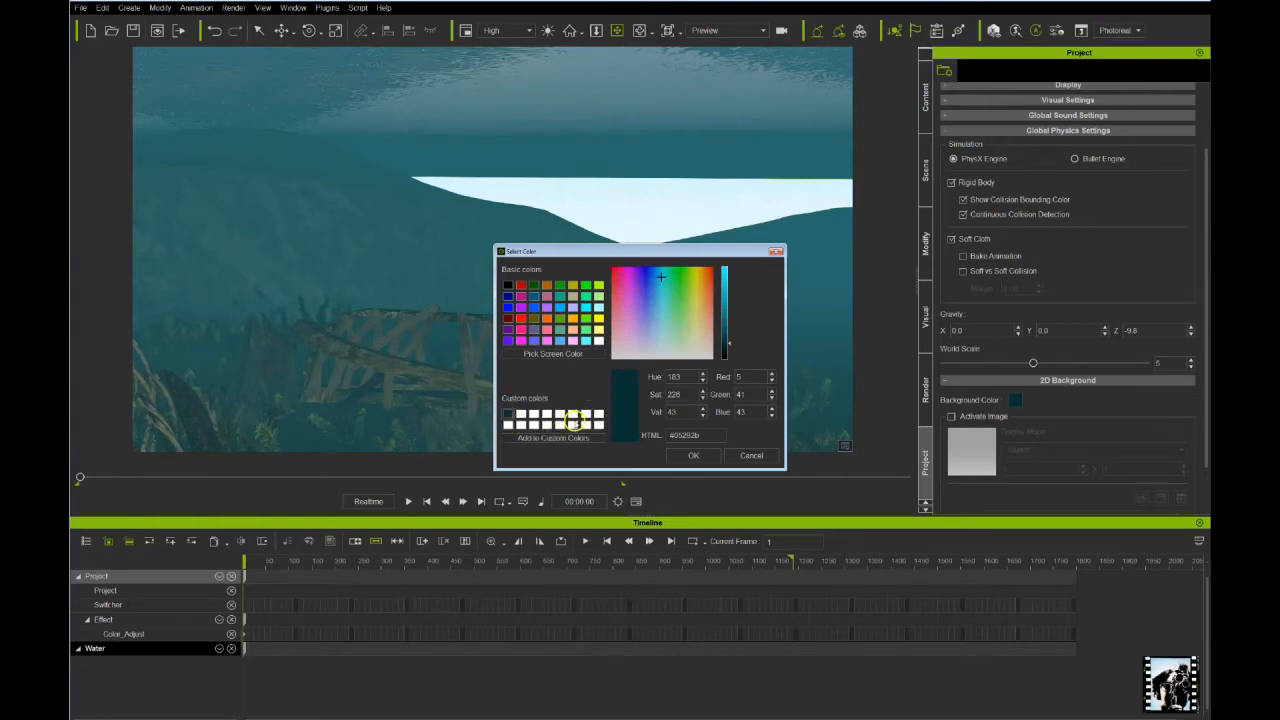
left_click(568, 413)
left_click_drag(727, 318, 728, 300)
left_click(513, 413)
left_click(667, 453)
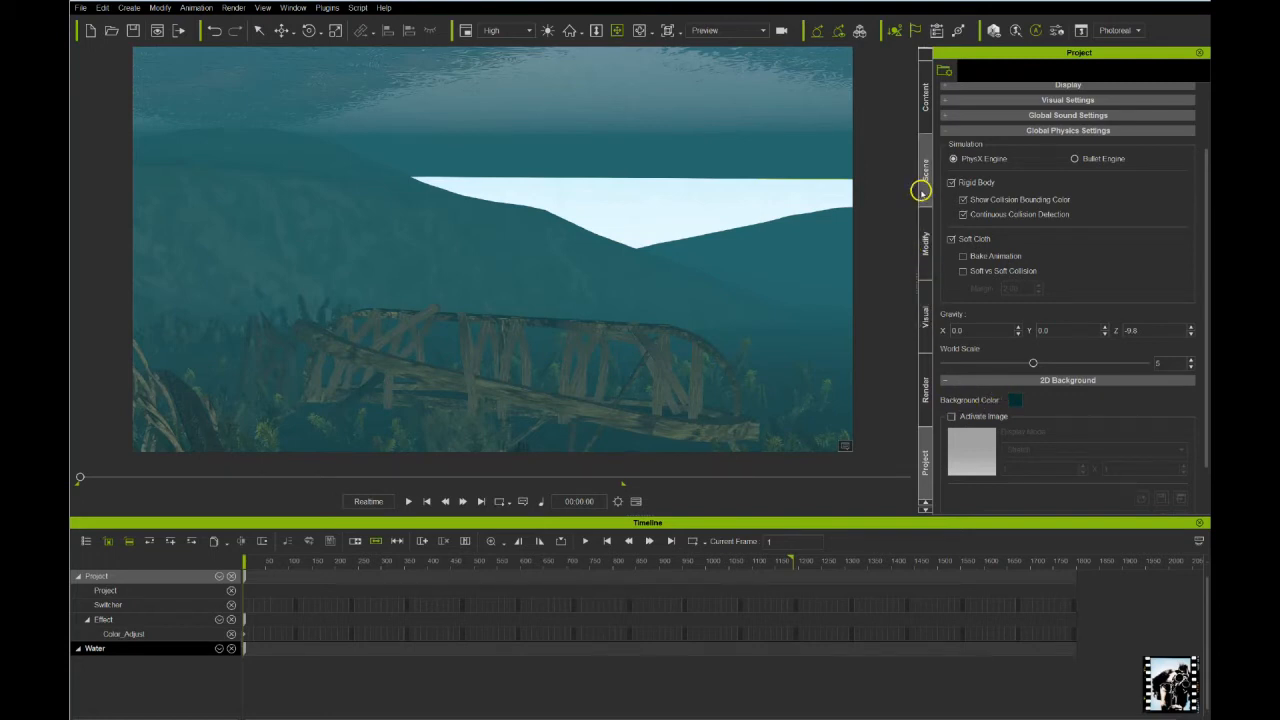
Hide the Sky and brighten the project's 2D background color to a medium teal
left_click(923, 186)
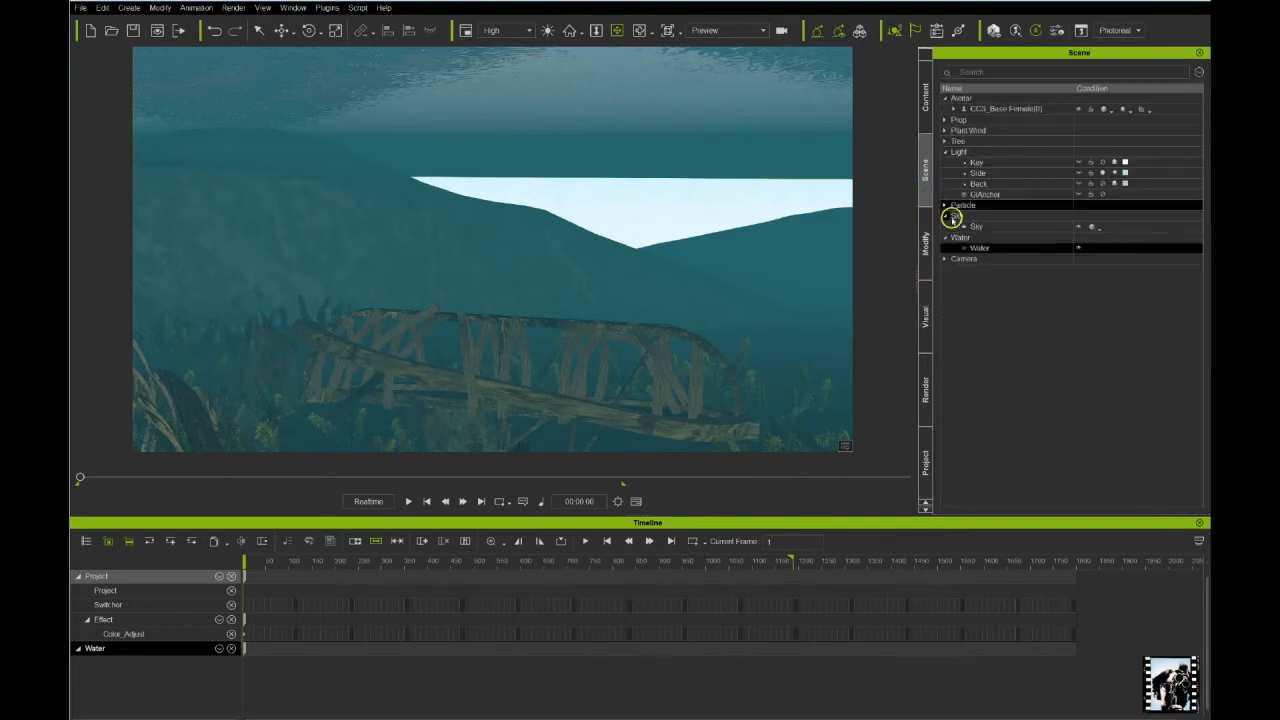
left_click(1078, 227)
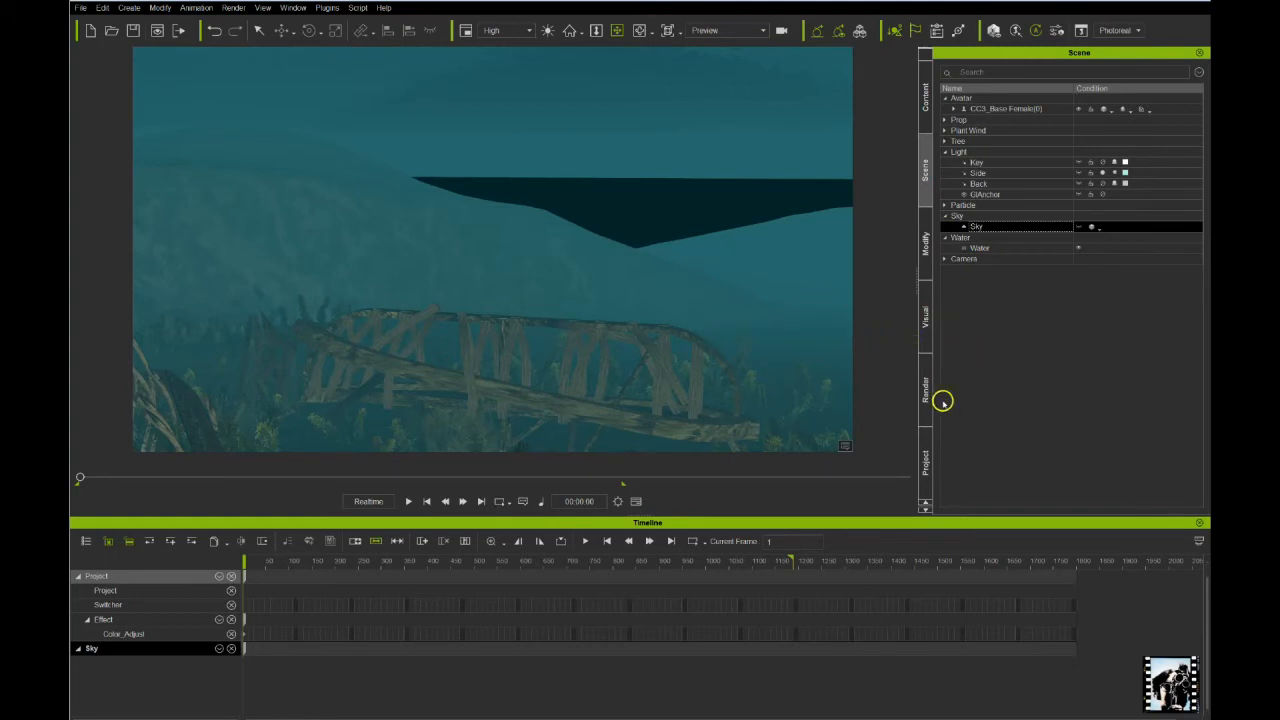
left_click(922, 450)
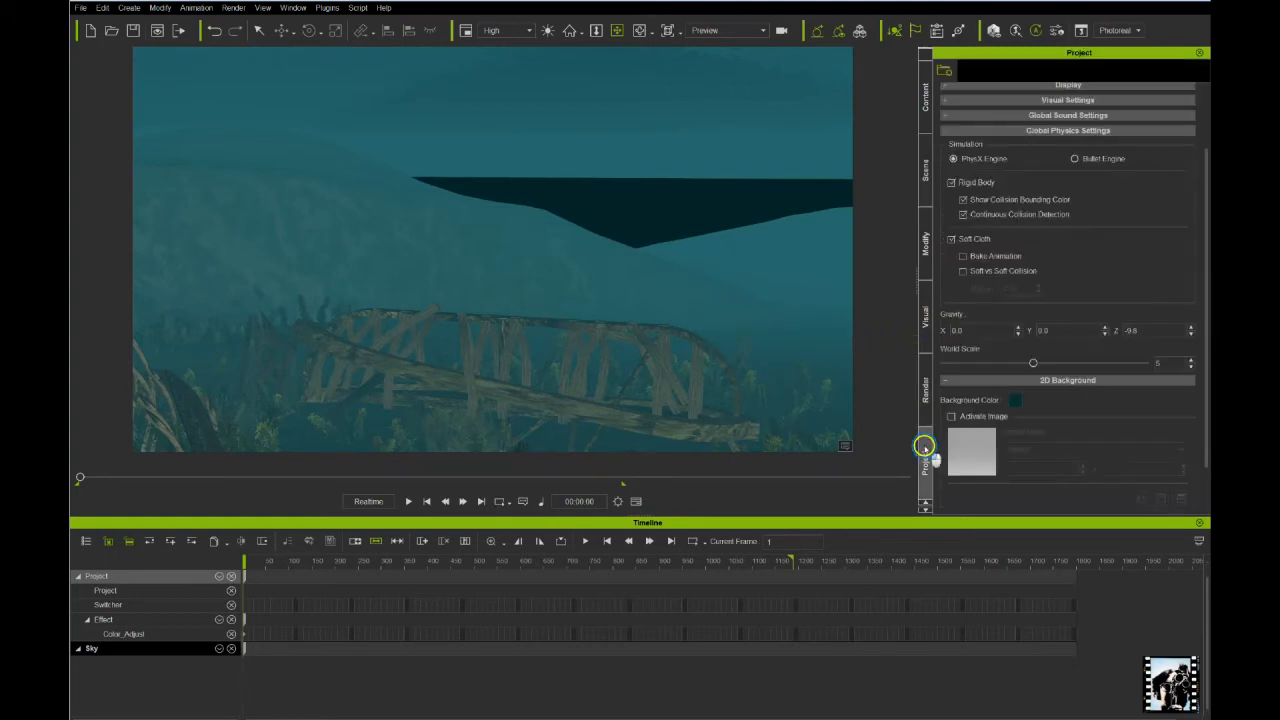
left_click(1014, 400)
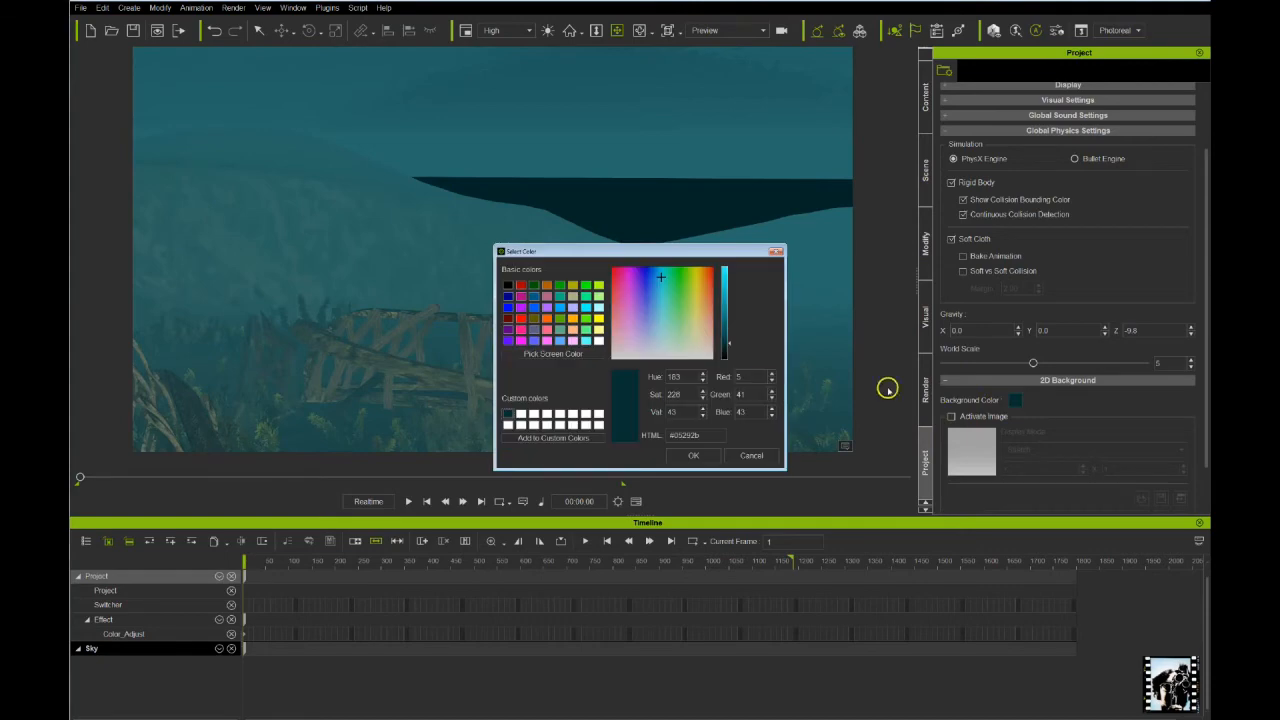
left_click(727, 307)
left_click(700, 455)
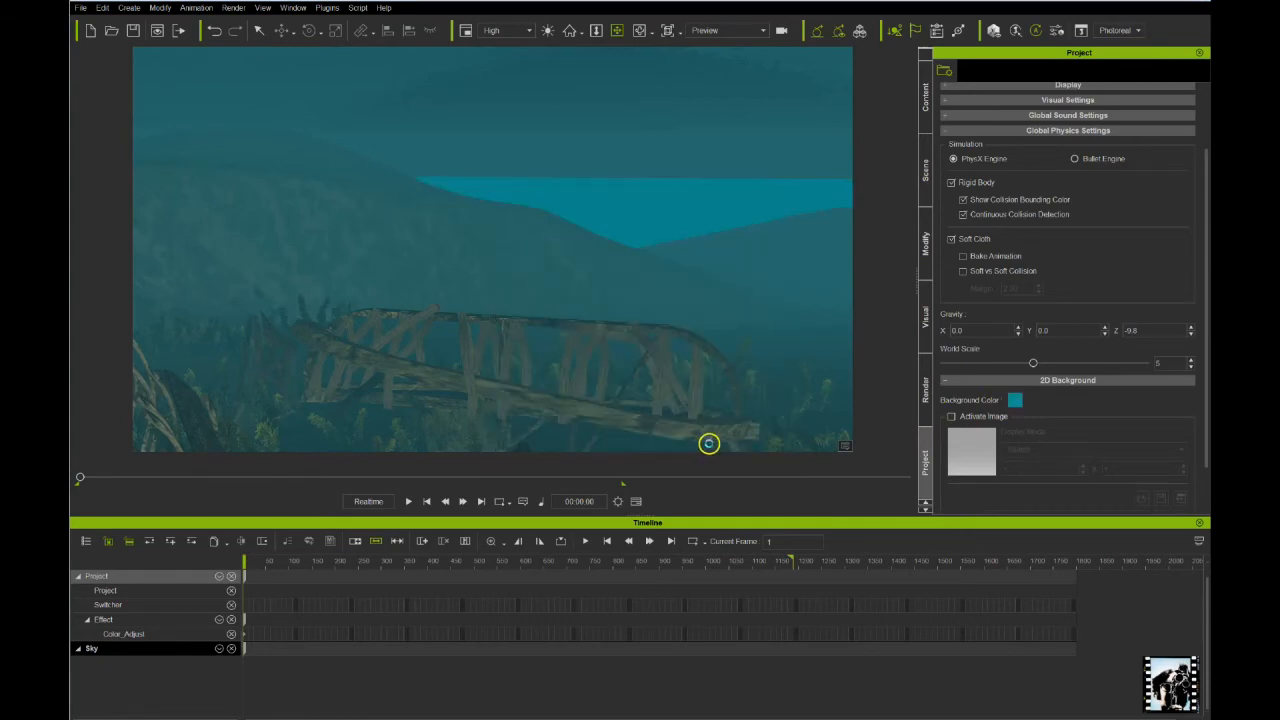
Darken the teal 2D background color slightly in two passes to blend it with the terrain fog
left_click(1016, 400)
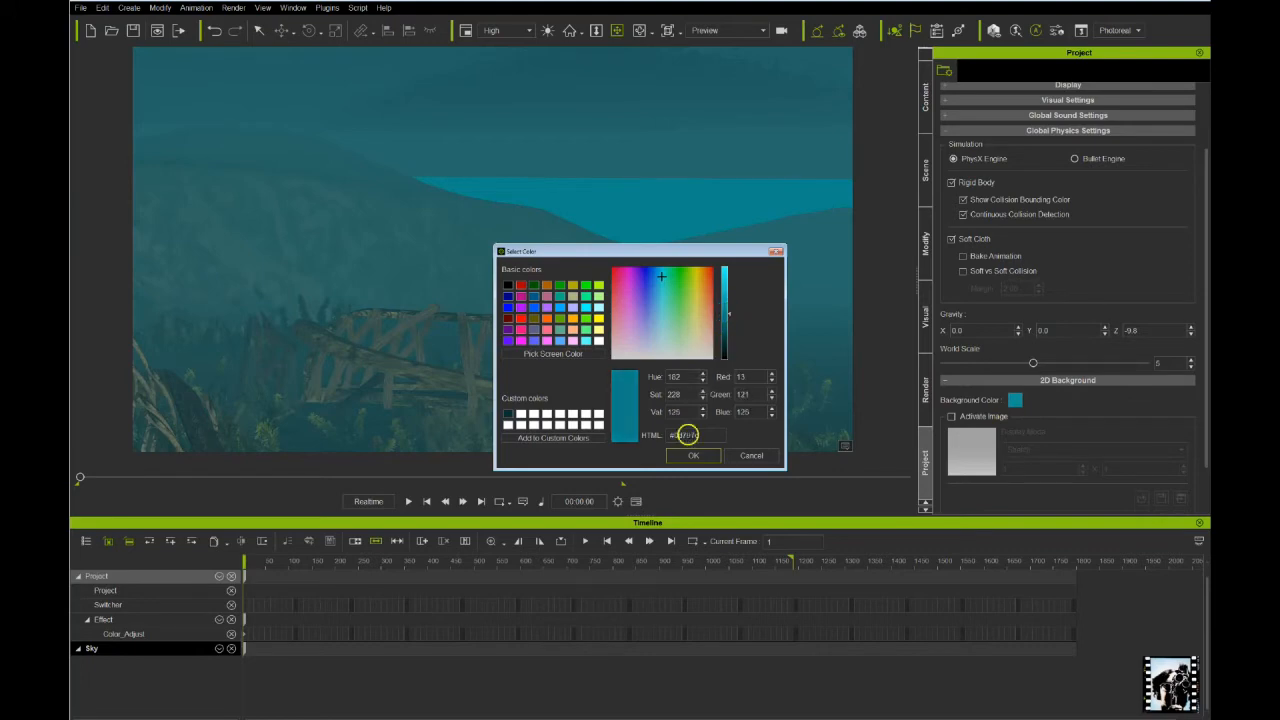
left_click(693, 455)
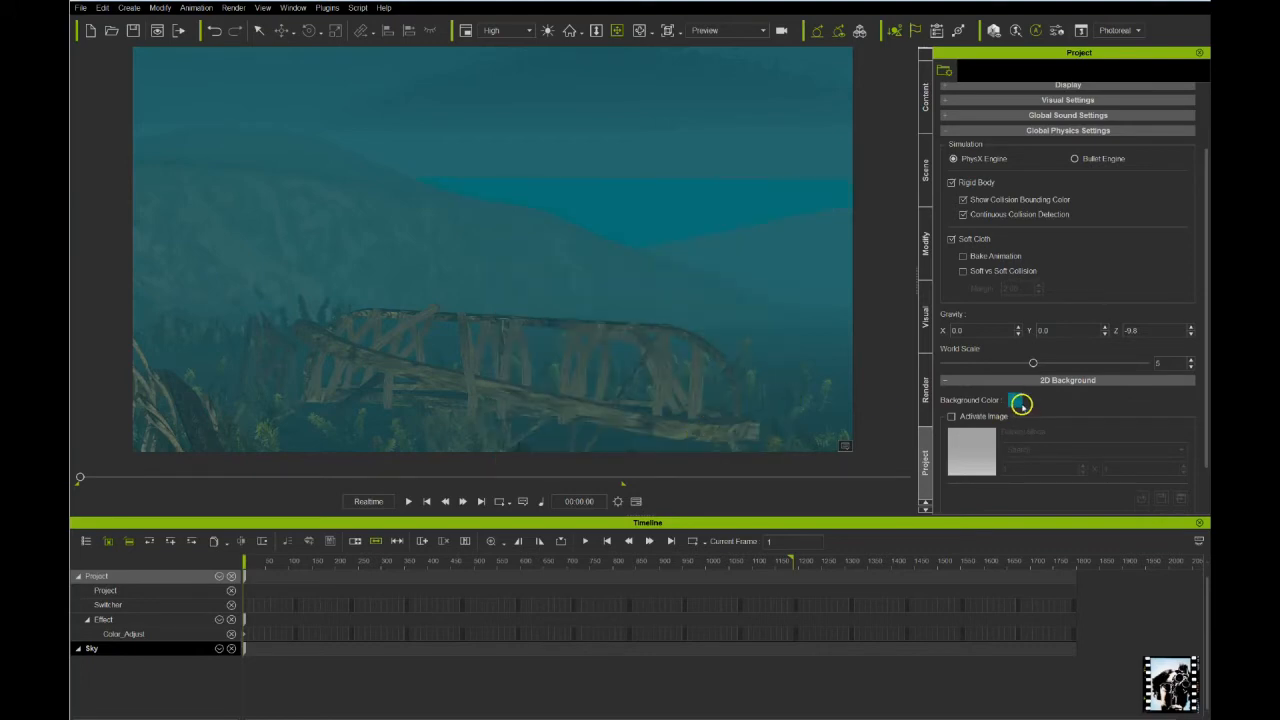
left_click(1018, 401)
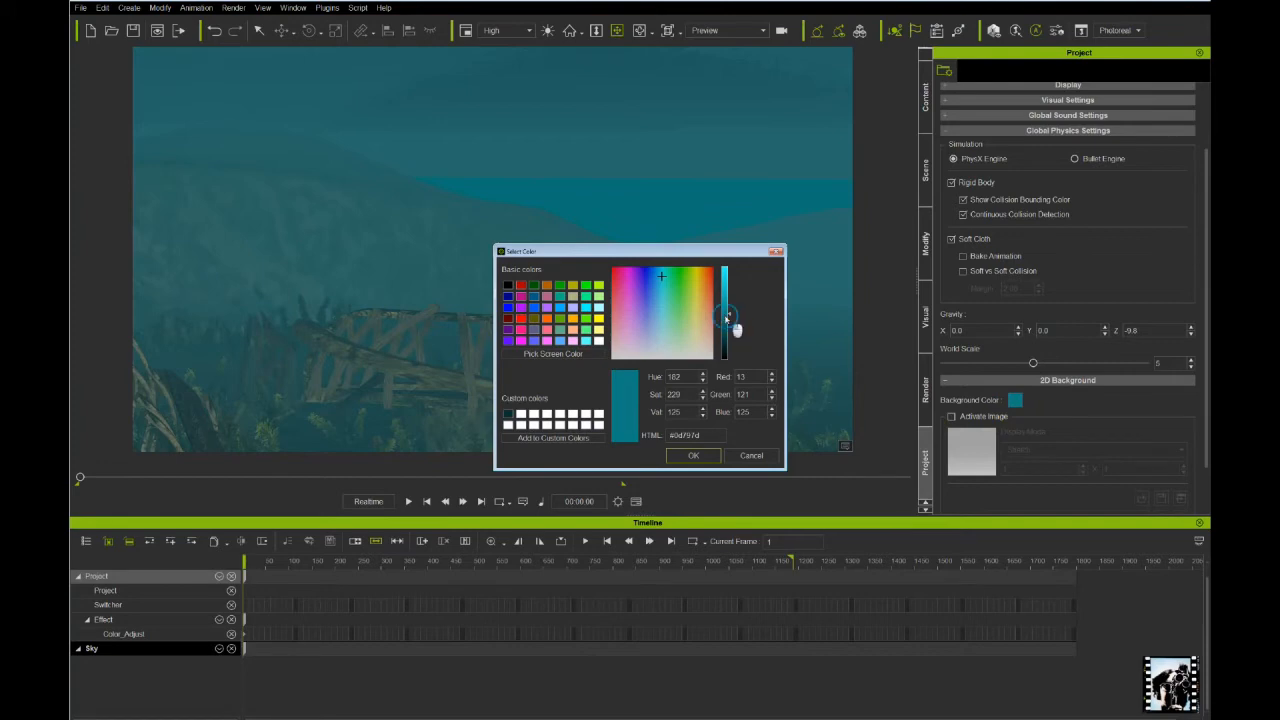
left_click(693, 455)
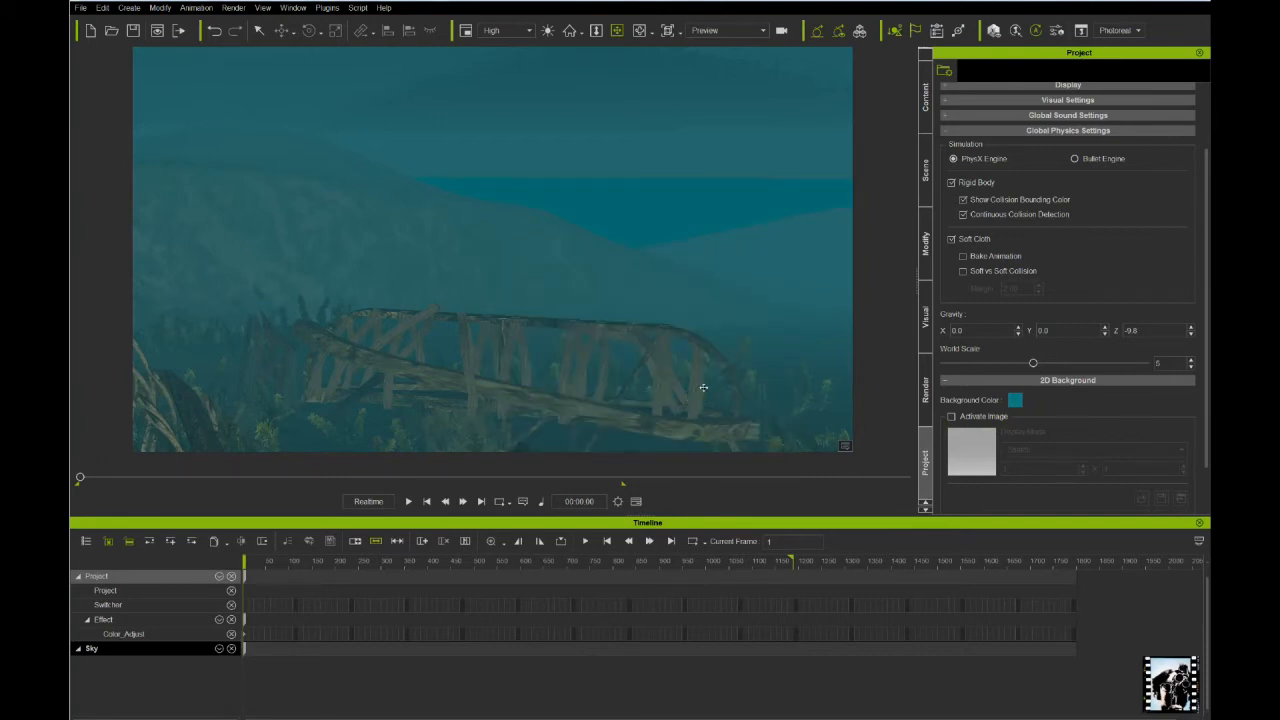
Play the scene through the UNDER TRACKING camera, return to the first frame, and view the wrecks in the Preview camera
right_click_drag(697, 389, 571, 185)
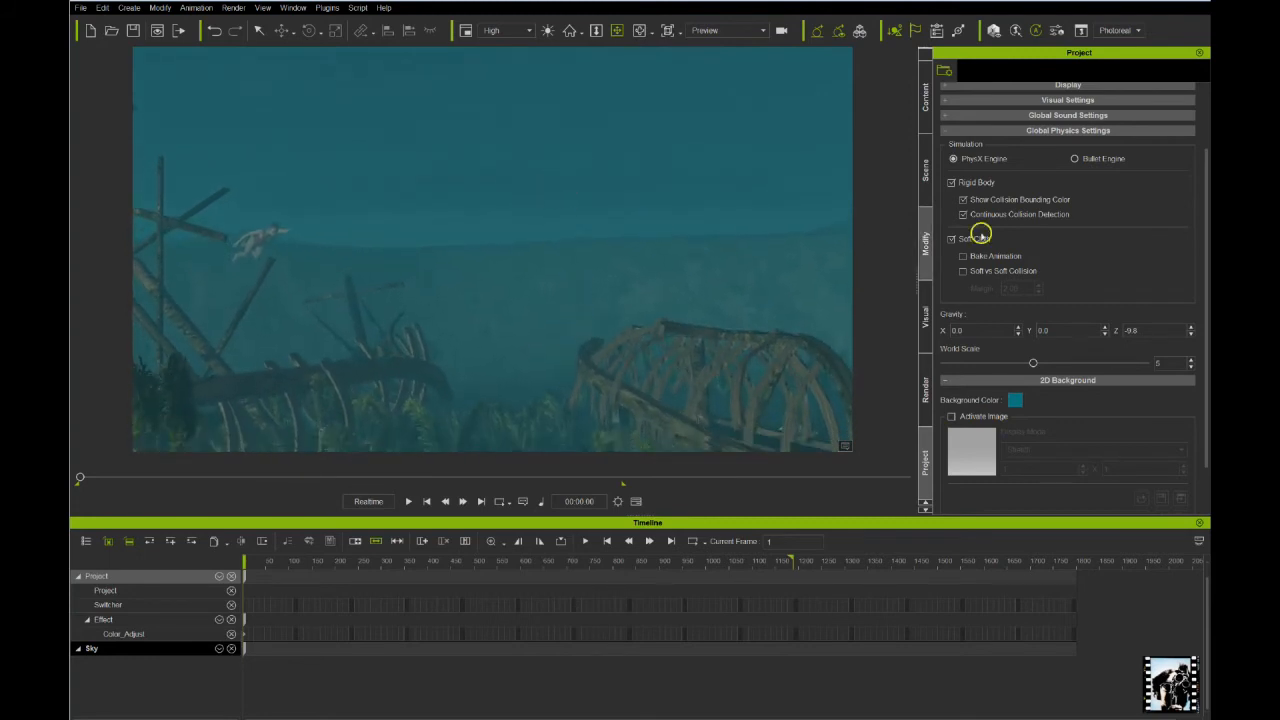
left_click(706, 31)
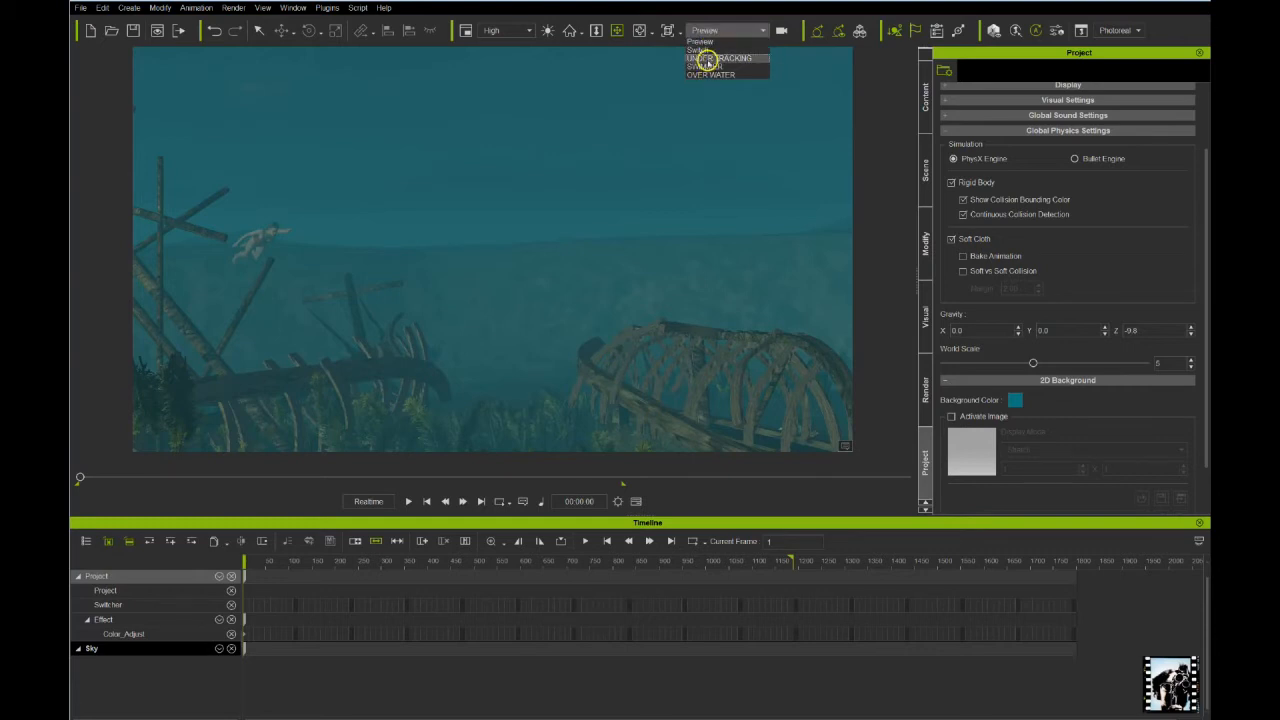
left_click(706, 58)
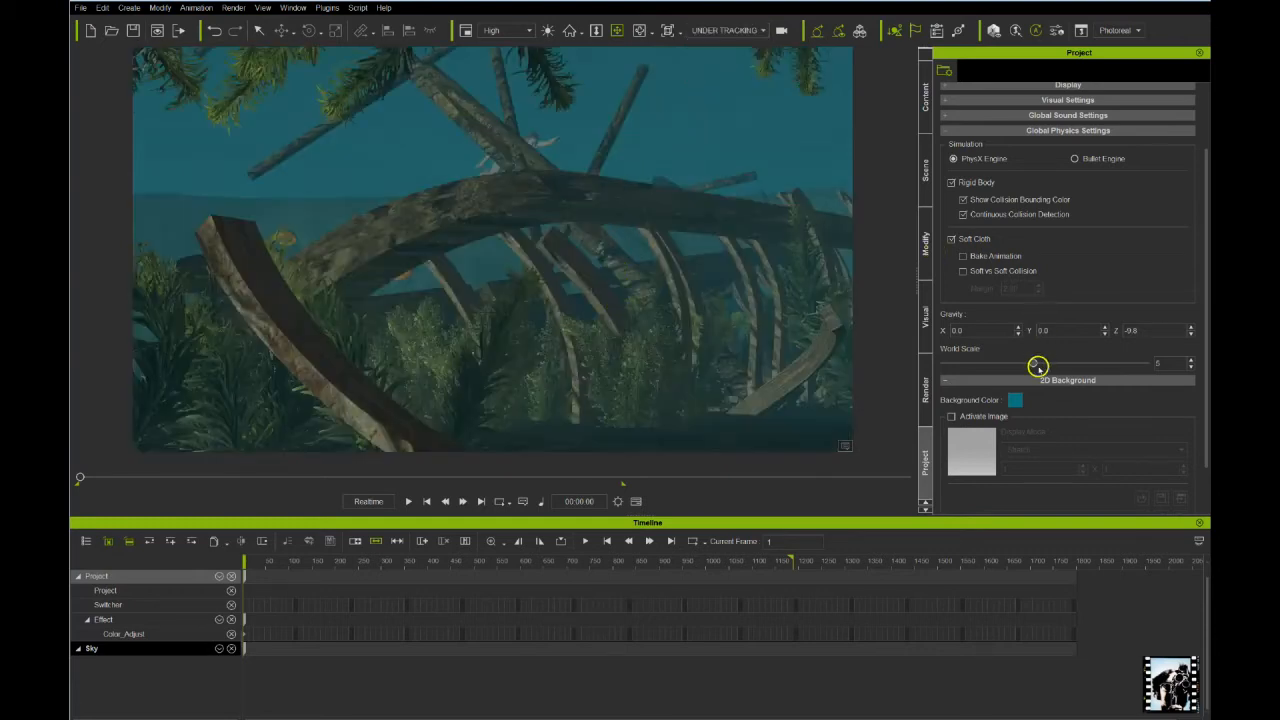
key("space")
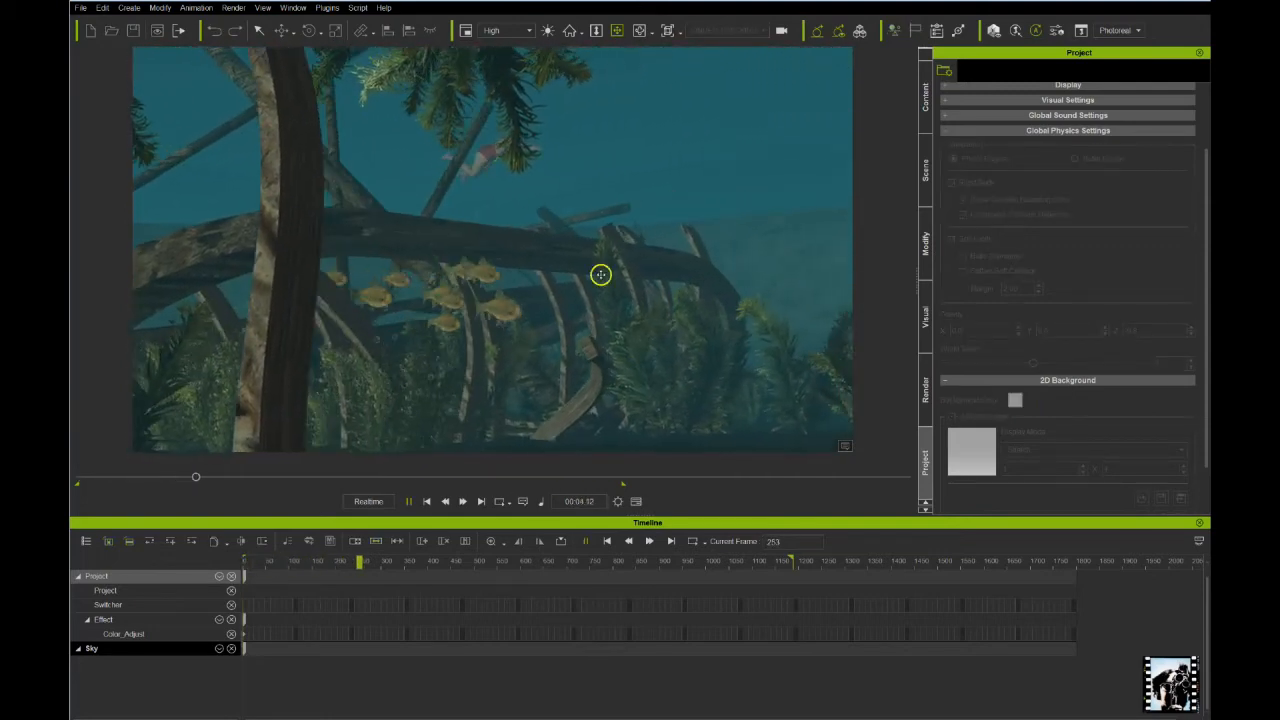
left_click(425, 501)
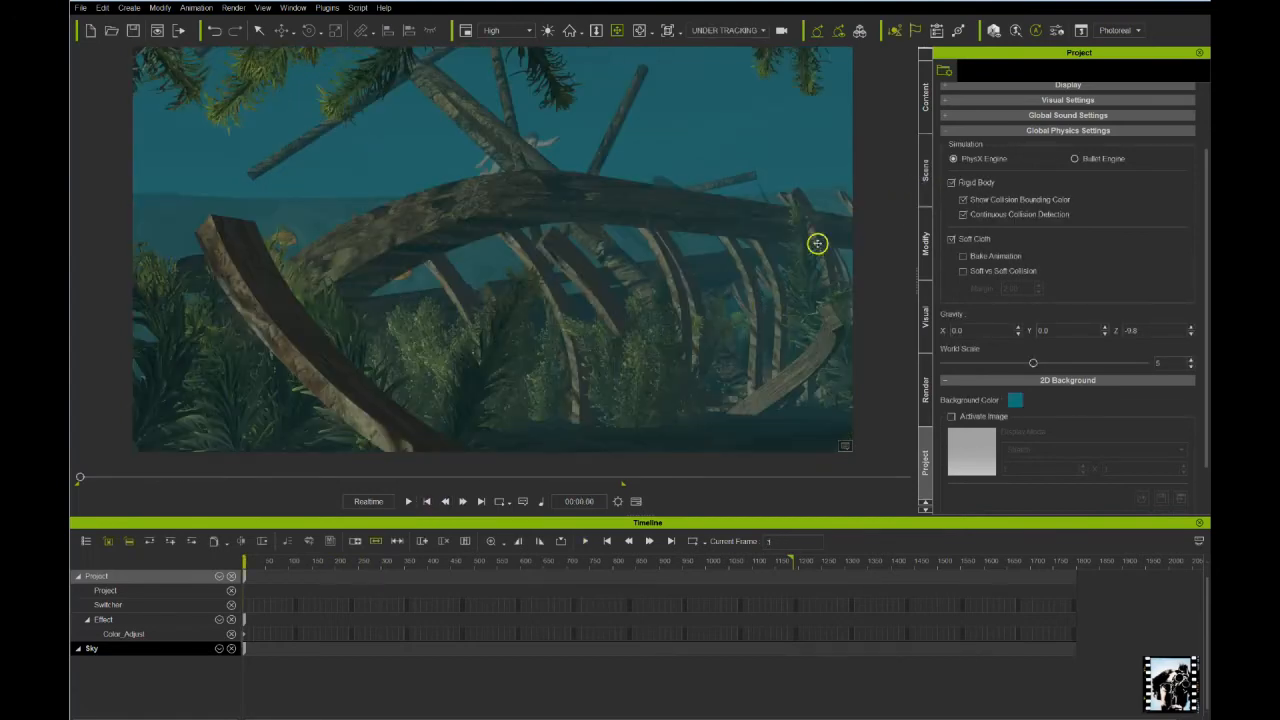
left_click(713, 31)
left_click(716, 52)
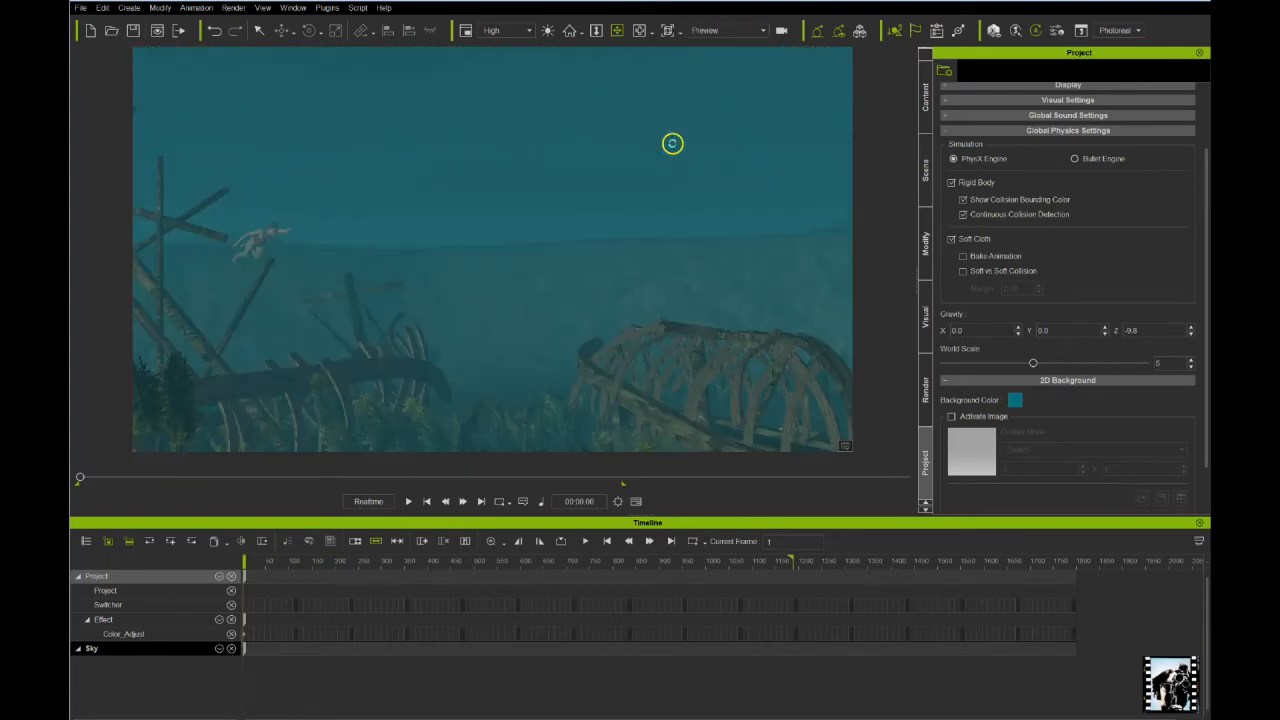
right_click_drag(641, 283, 597, 243)
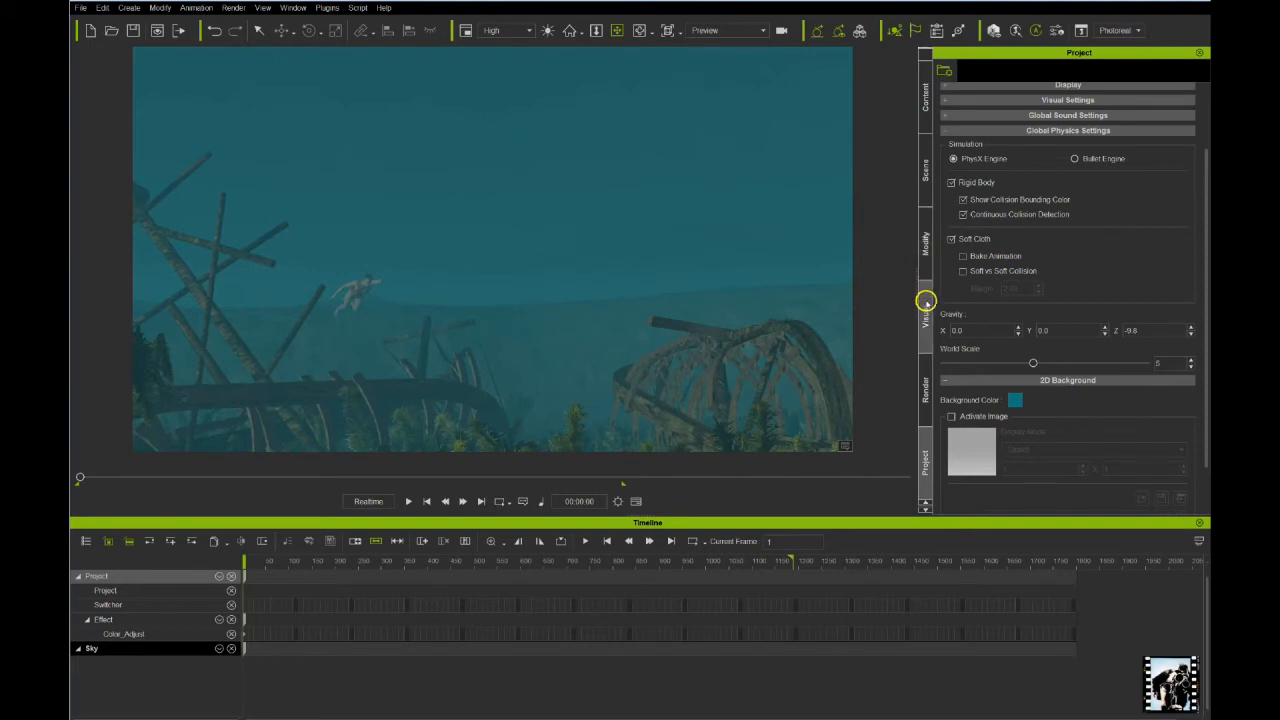
Set the Water's wave strength to 51 and its wave size to 167
left_click(926, 300)
left_click(927, 240)
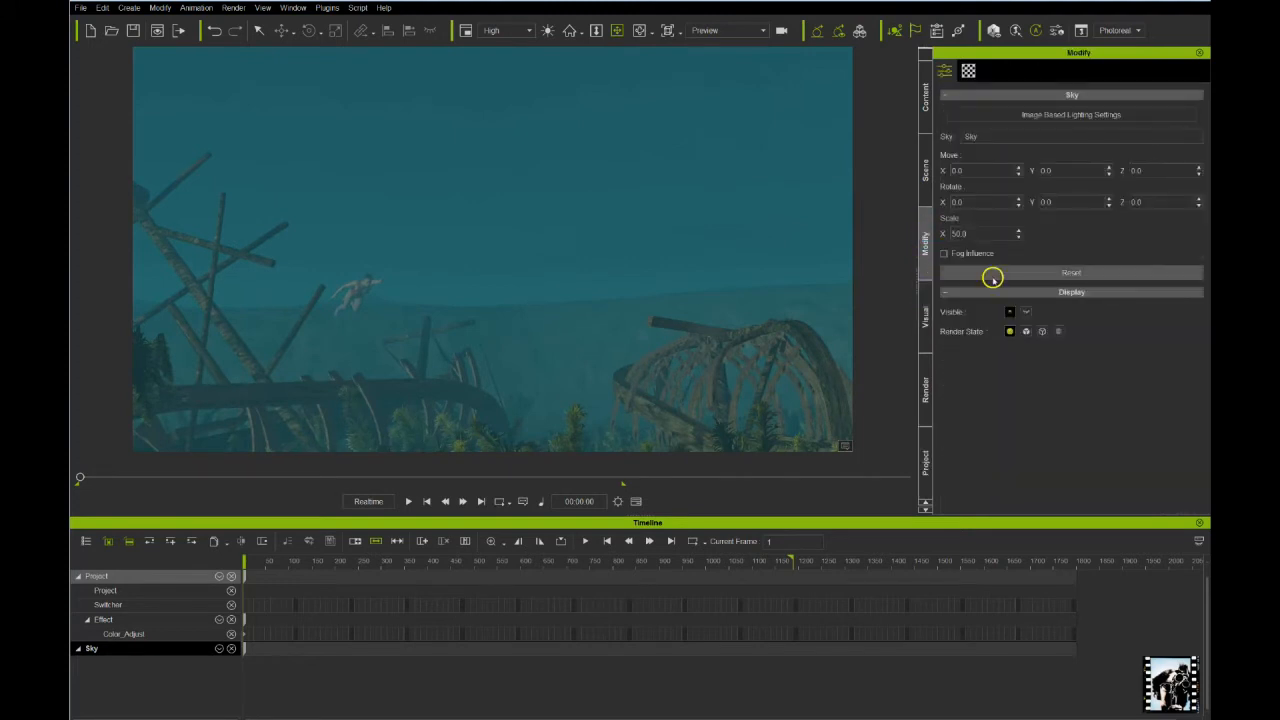
left_click(927, 176)
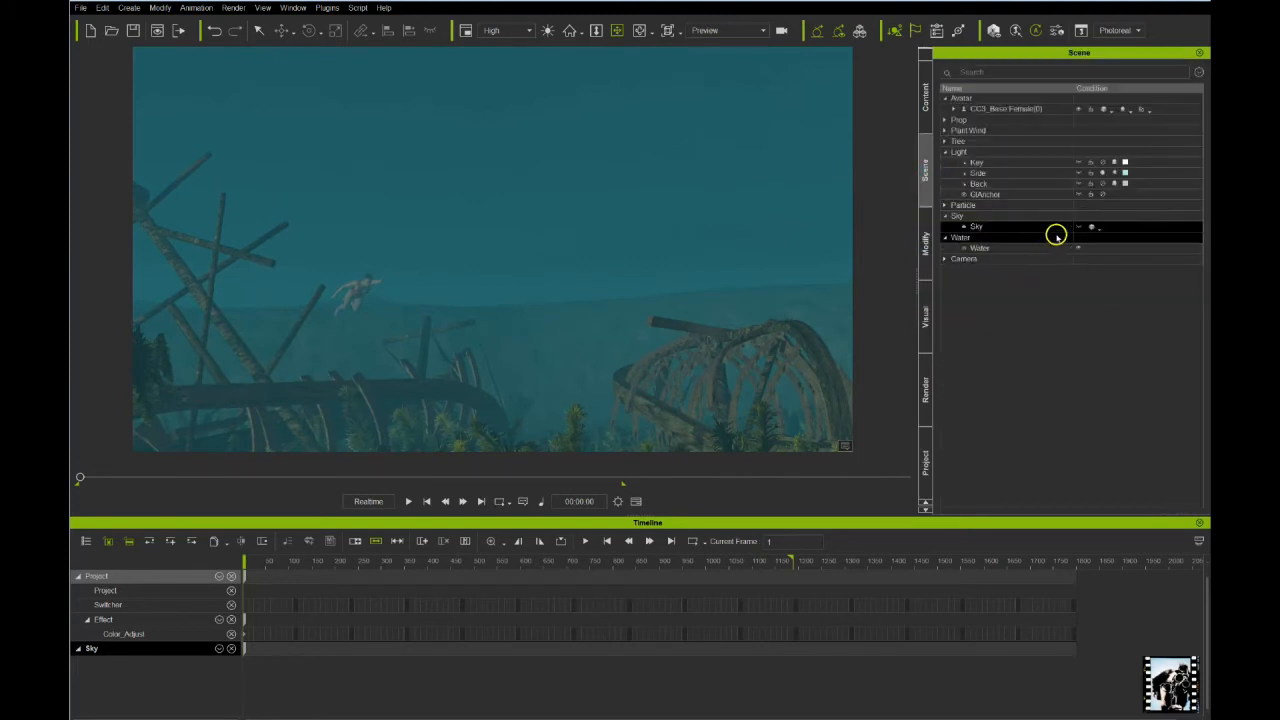
left_click(1020, 247)
left_click(926, 248)
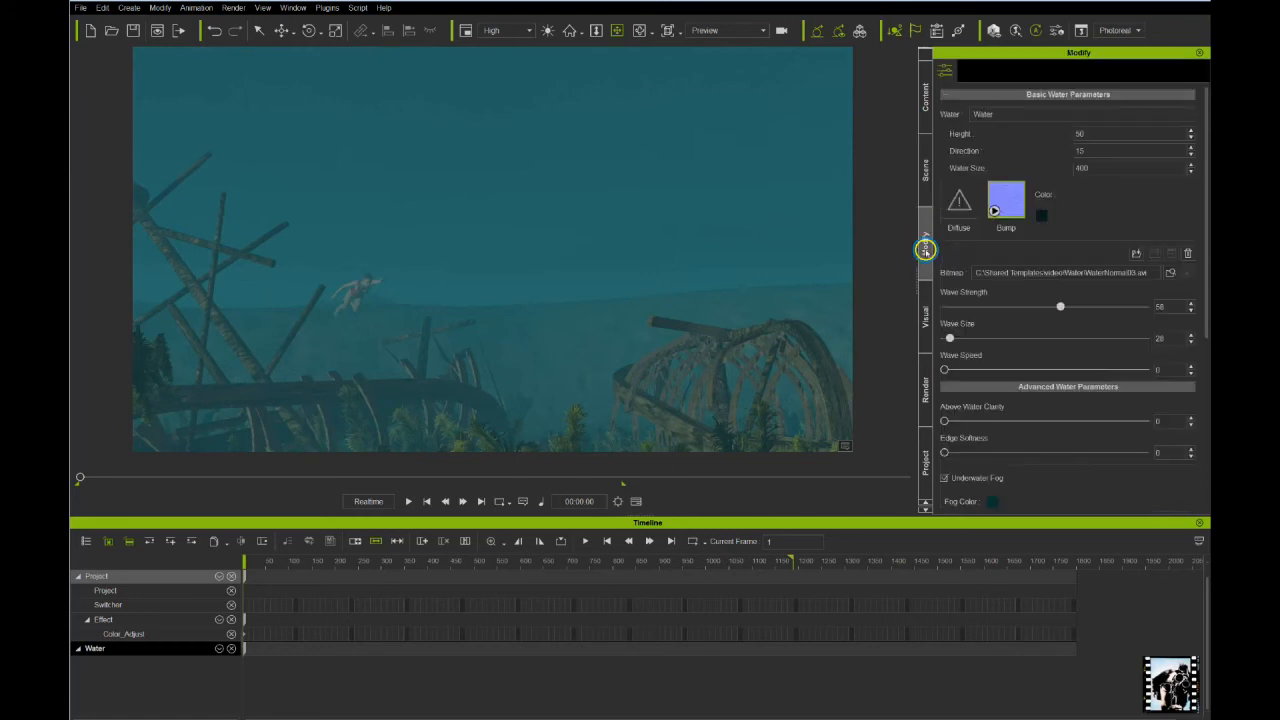
left_click_drag(1061, 307, 1047, 307)
mouse_move(952, 337)
left_mouse_down()
mouse_move(1040, 337)
mouse_move(977, 338)
left_mouse_up()
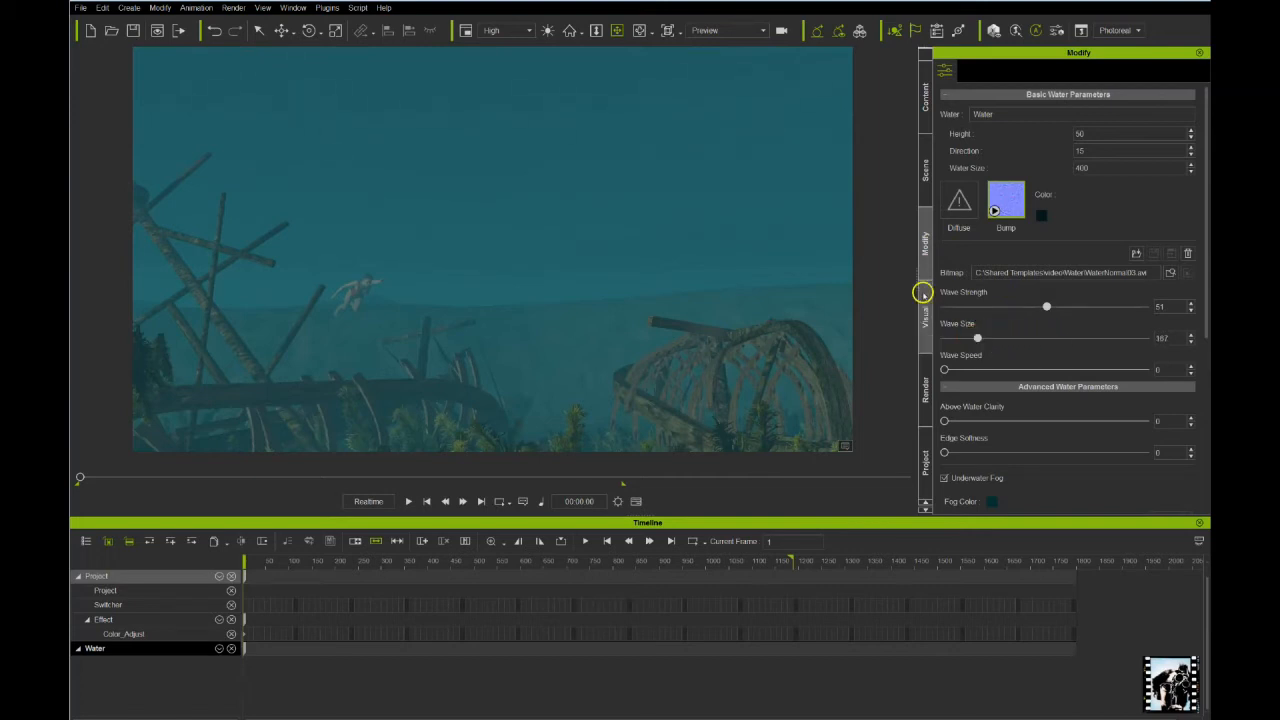
Turn on the Key light, and try the Back light before switching it off again
left_click(929, 180)
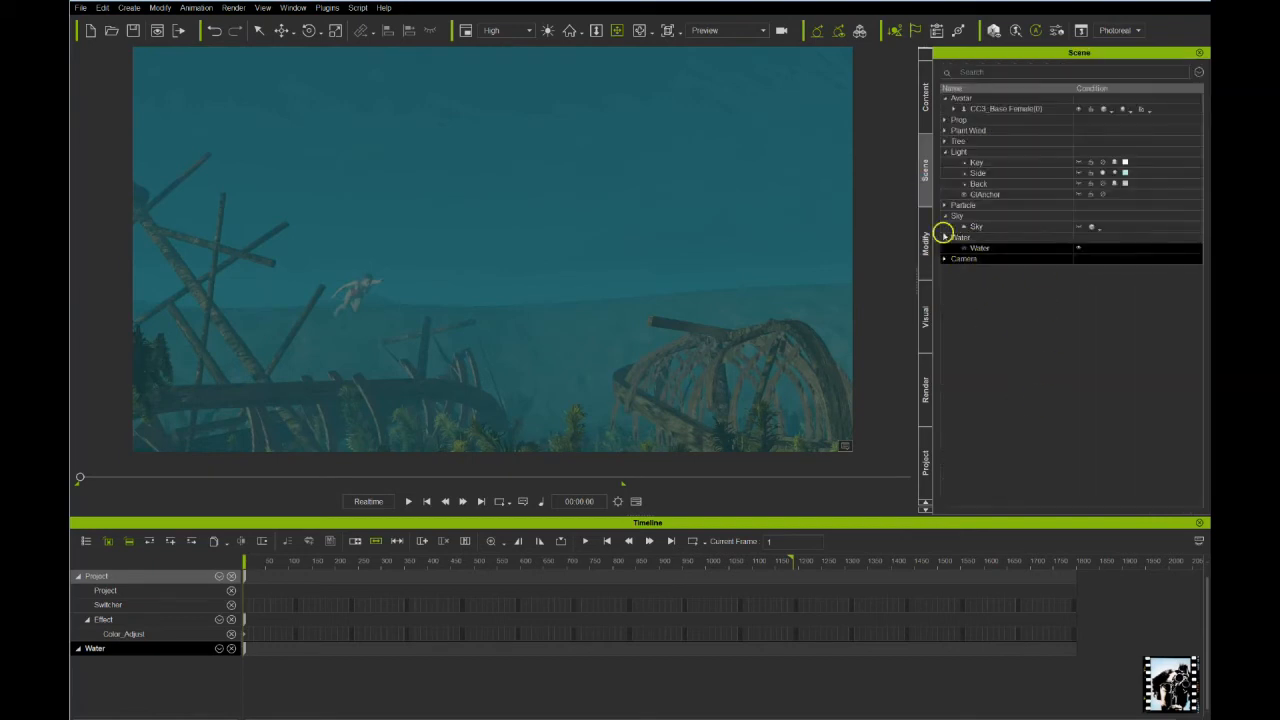
left_click(1100, 163)
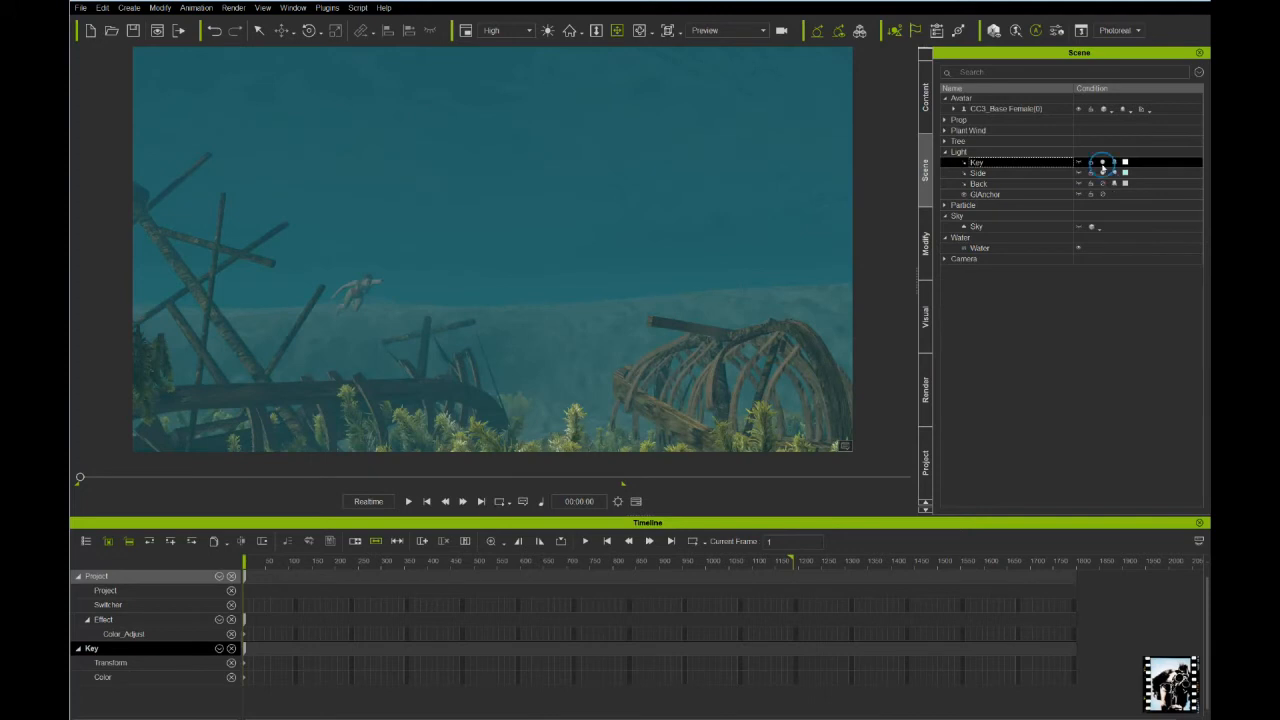
left_click(1103, 166)
left_click(1103, 164)
left_click(1103, 184)
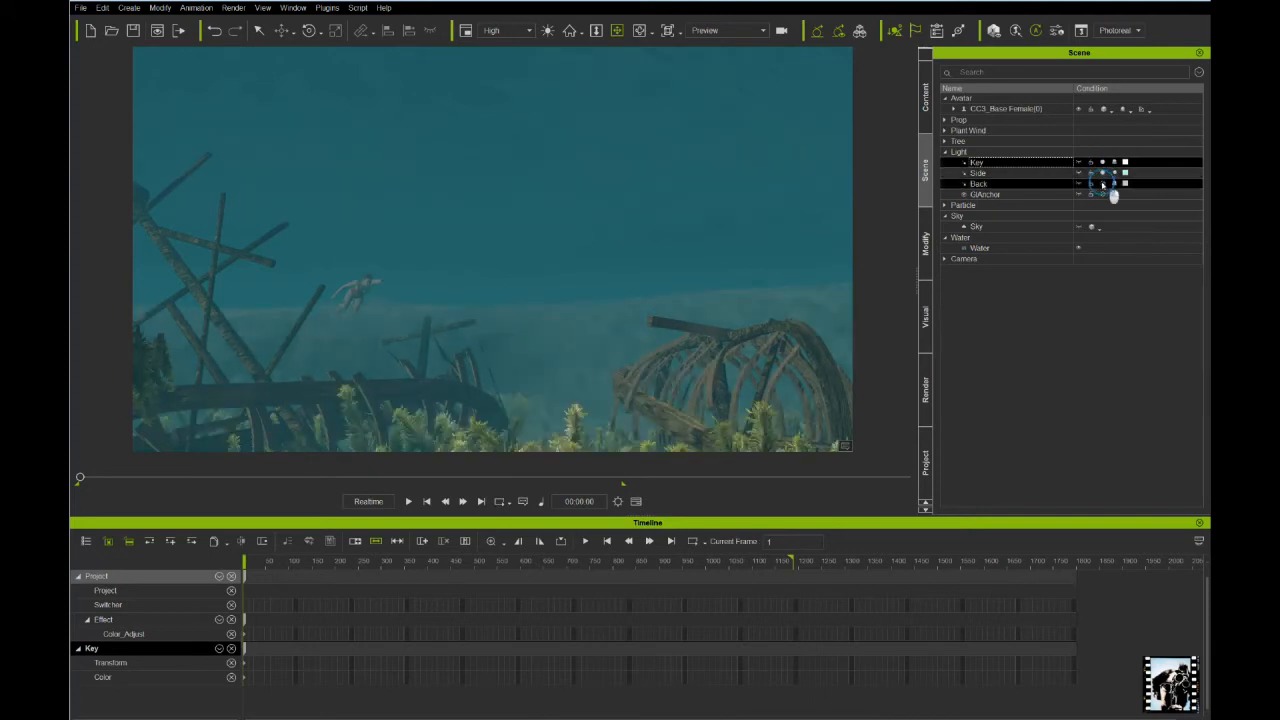
left_click(1103, 184)
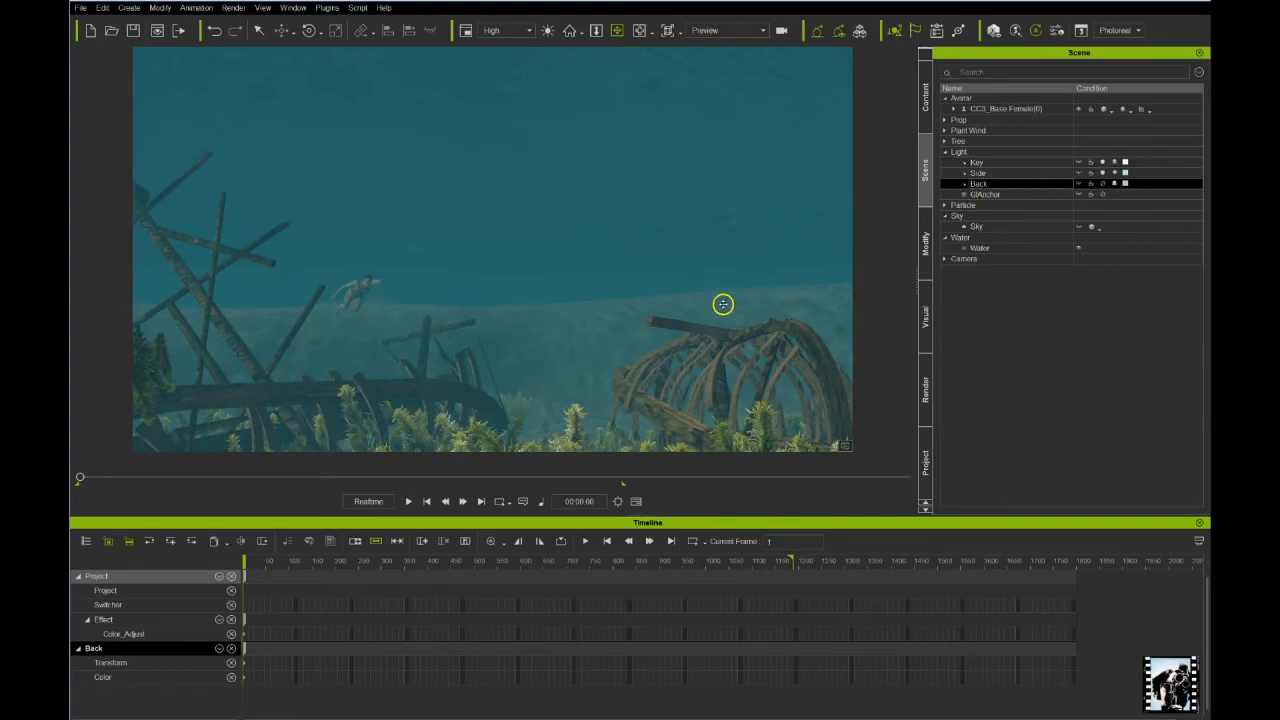
Examine the lighting on the shipwrecks, plants, terrain and swimmer from several angles in the Preview camera
left_click_drag(674, 307, 704, 355)
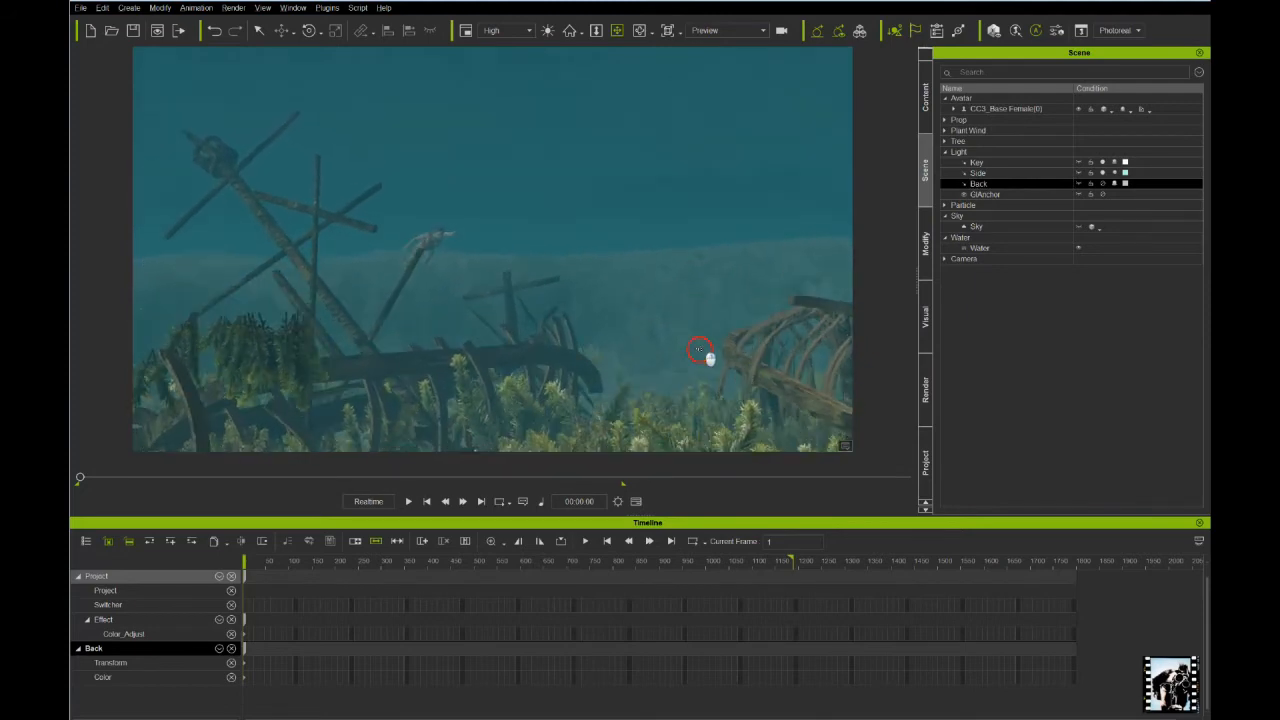
left_click_drag(663, 284, 856, 258)
left_click_drag(723, 301, 761, 363)
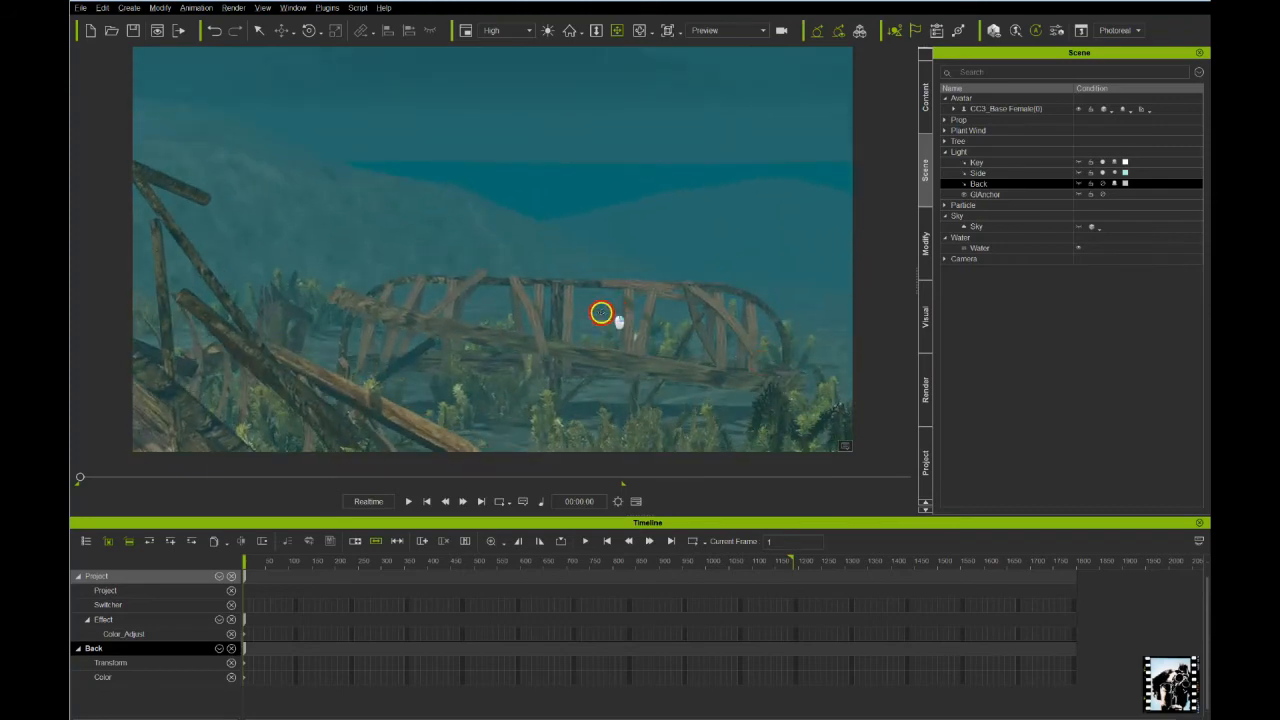
left_click_drag(601, 313, 594, 231)
right_click_drag(665, 280, 563, 217)
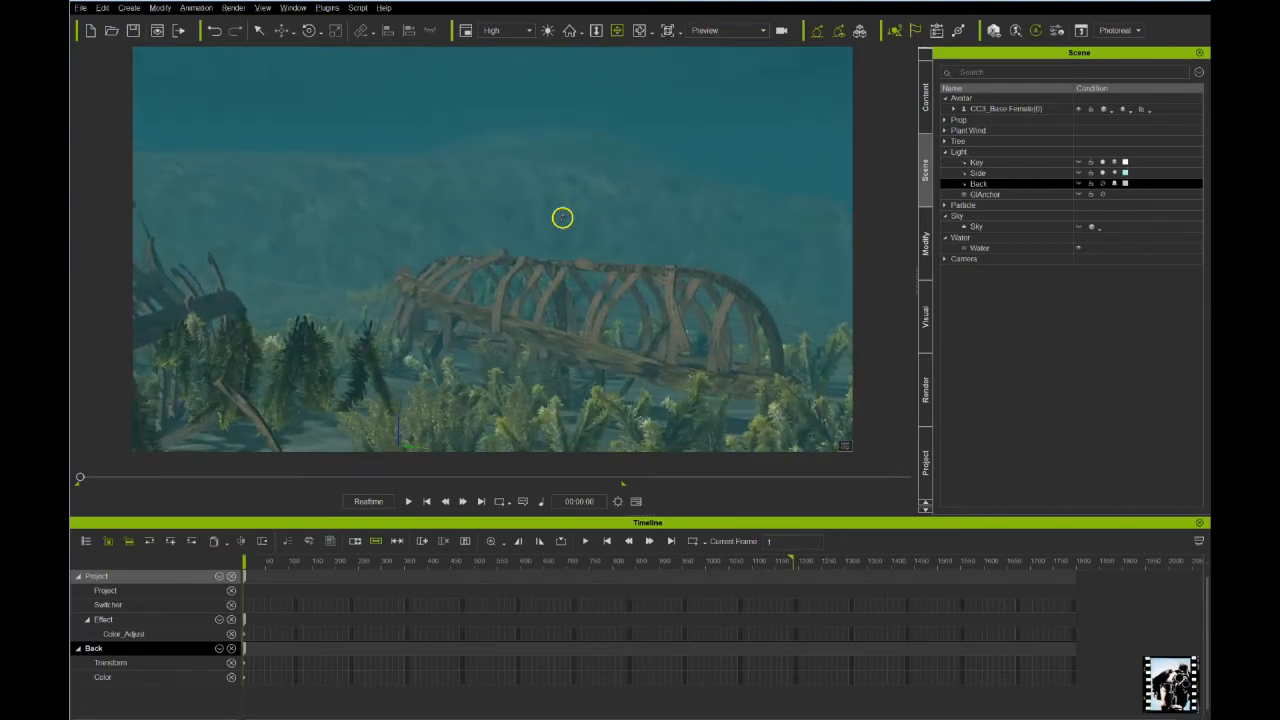
left_click_drag(563, 217, 634, 251)
left_click_drag(536, 246, 594, 246)
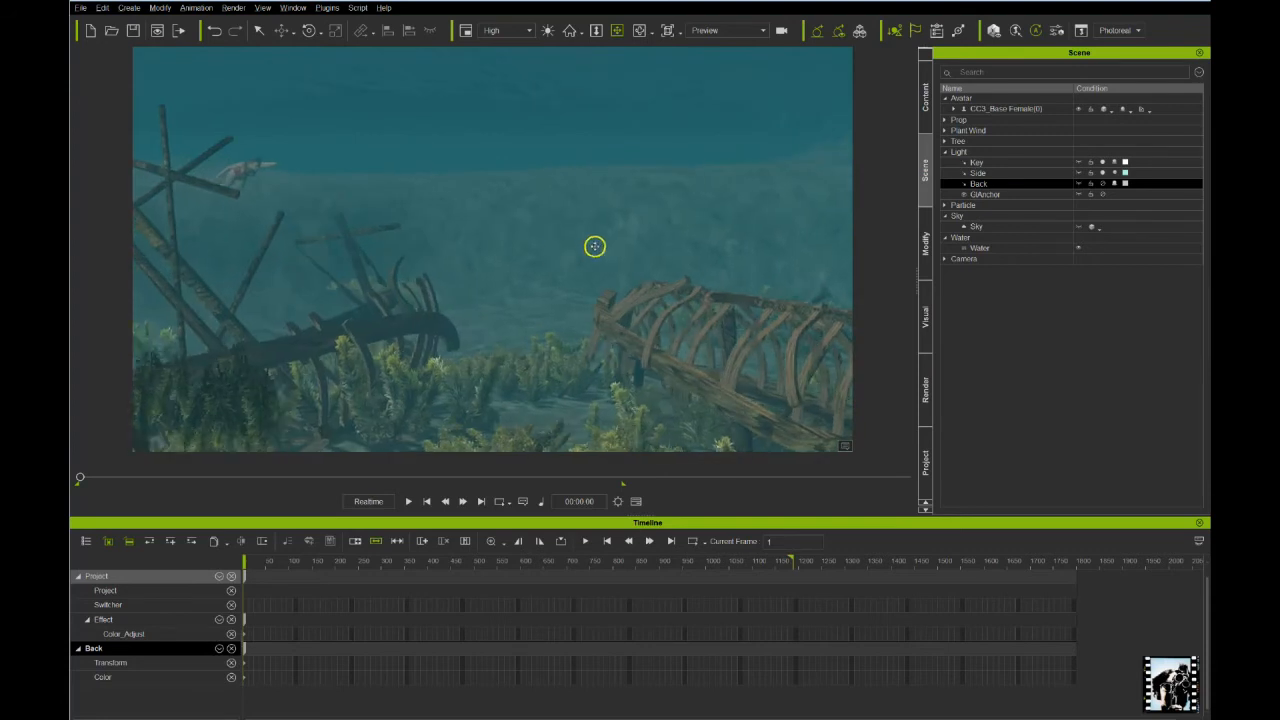
left_click_drag(478, 217, 543, 238)
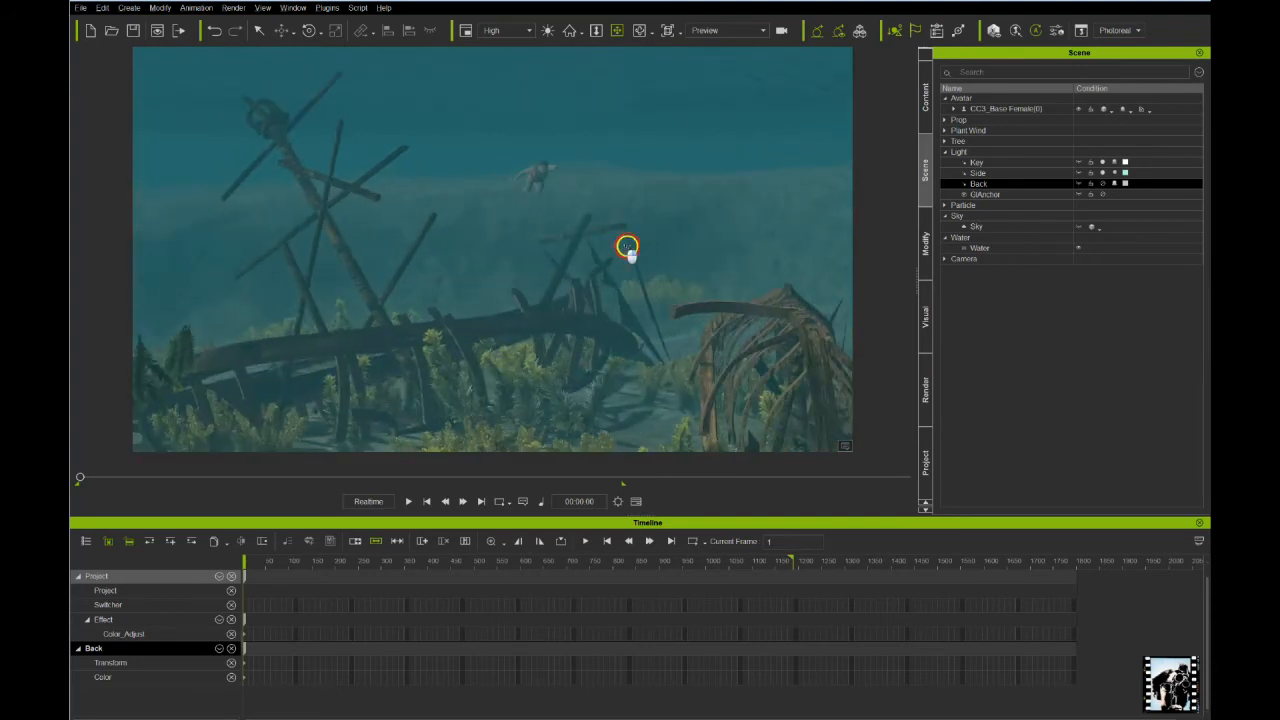
mouse_move(627, 247)
left_mouse_down()
mouse_move(663, 254)
mouse_move(661, 200)
left_mouse_up()
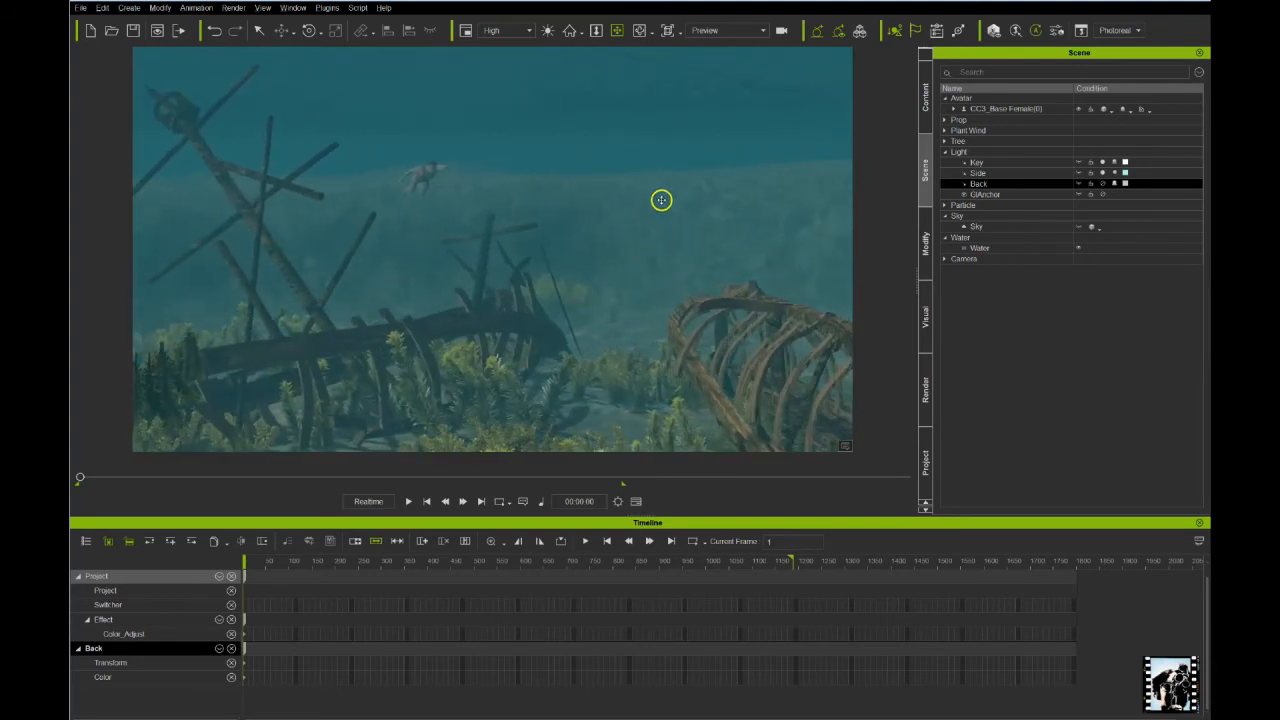
Make the Sky visible again and view the water surface from below
left_click(1081, 228)
left_click_drag(694, 294, 700, 251)
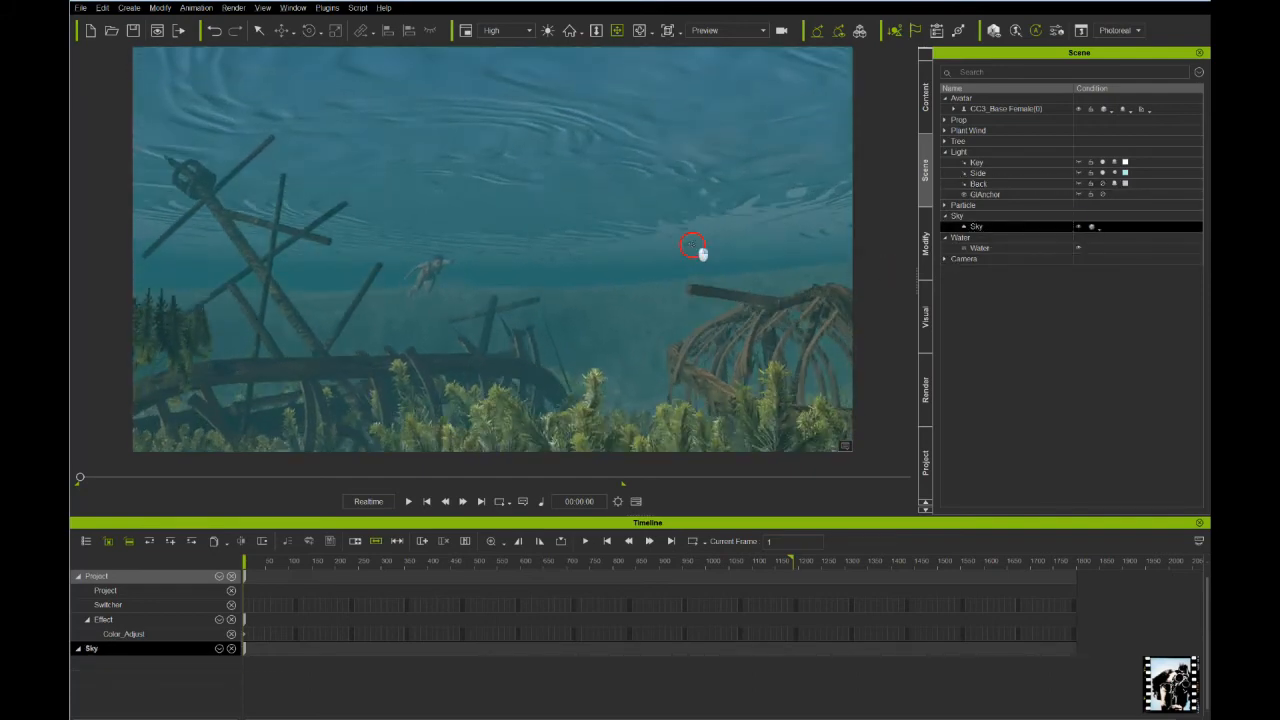
Set the Water's wave size to 75 and play the scene to check the surface ripples
left_click(977, 248)
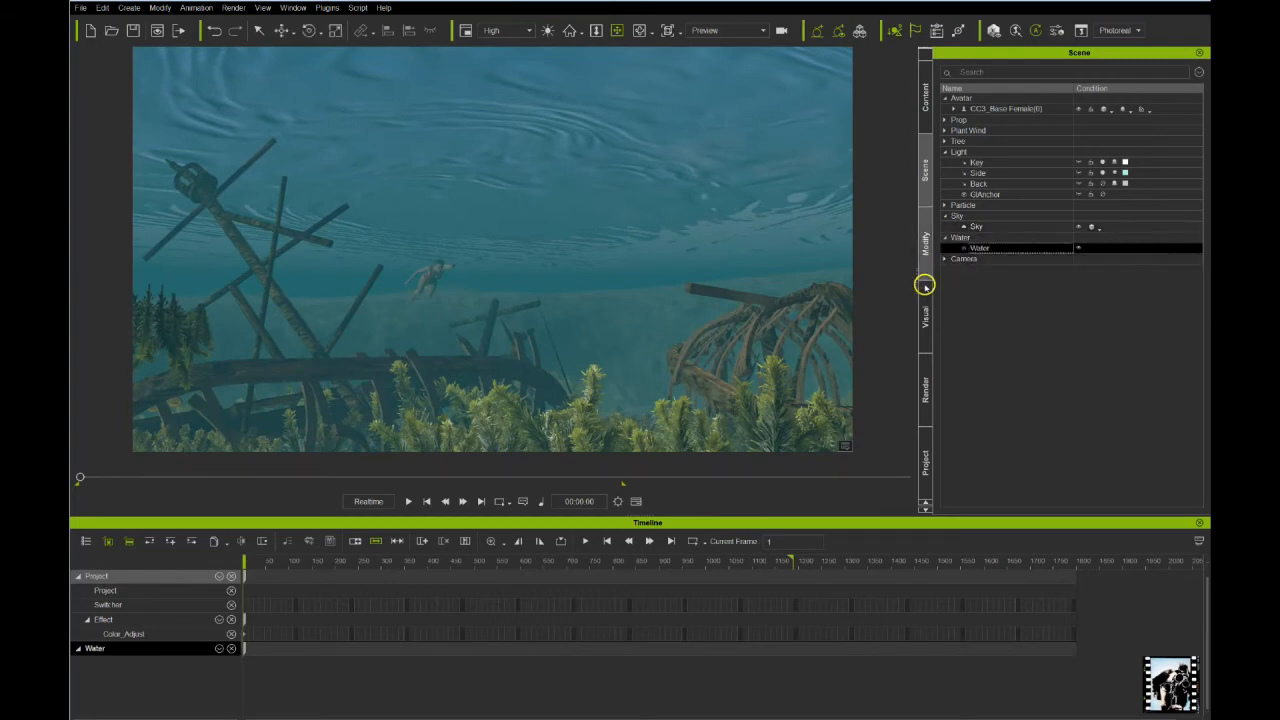
left_click(925, 245)
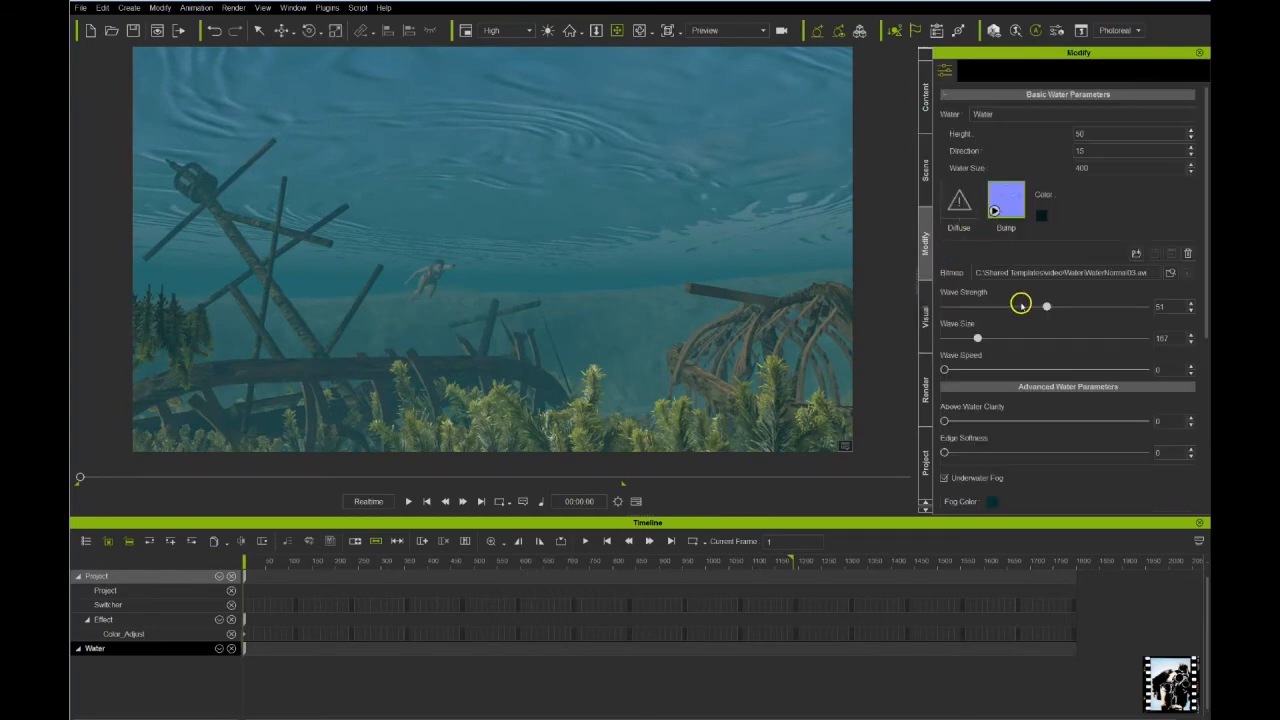
left_click_drag(979, 338, 967, 338)
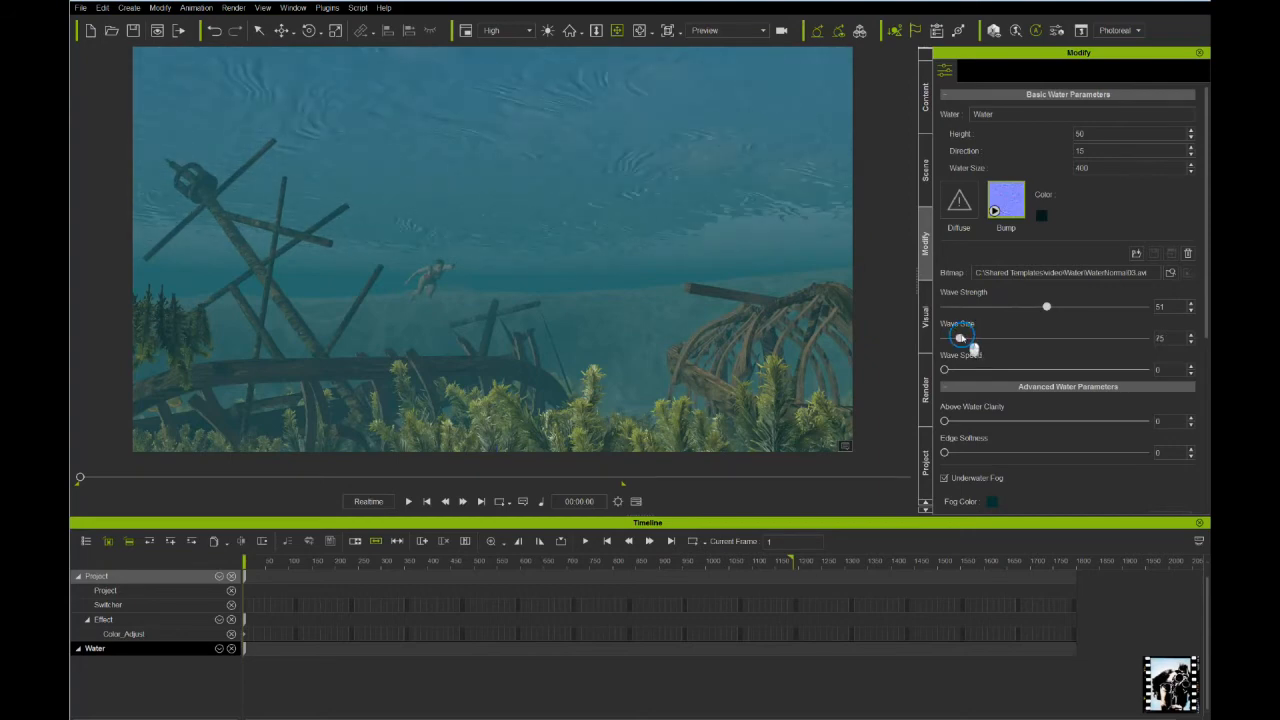
key("space")
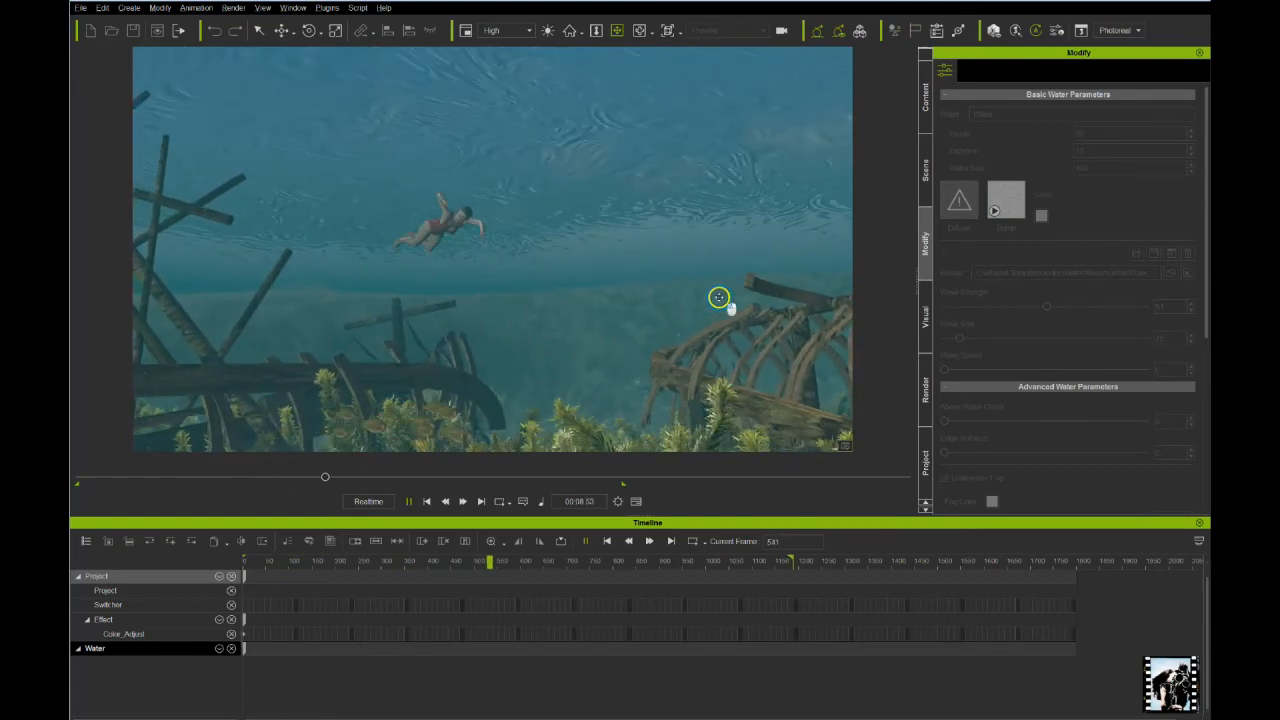
Stop the playback and set the Water's Above Water Clarity to 100 for the OVER WATER camera view
left_click(406, 501)
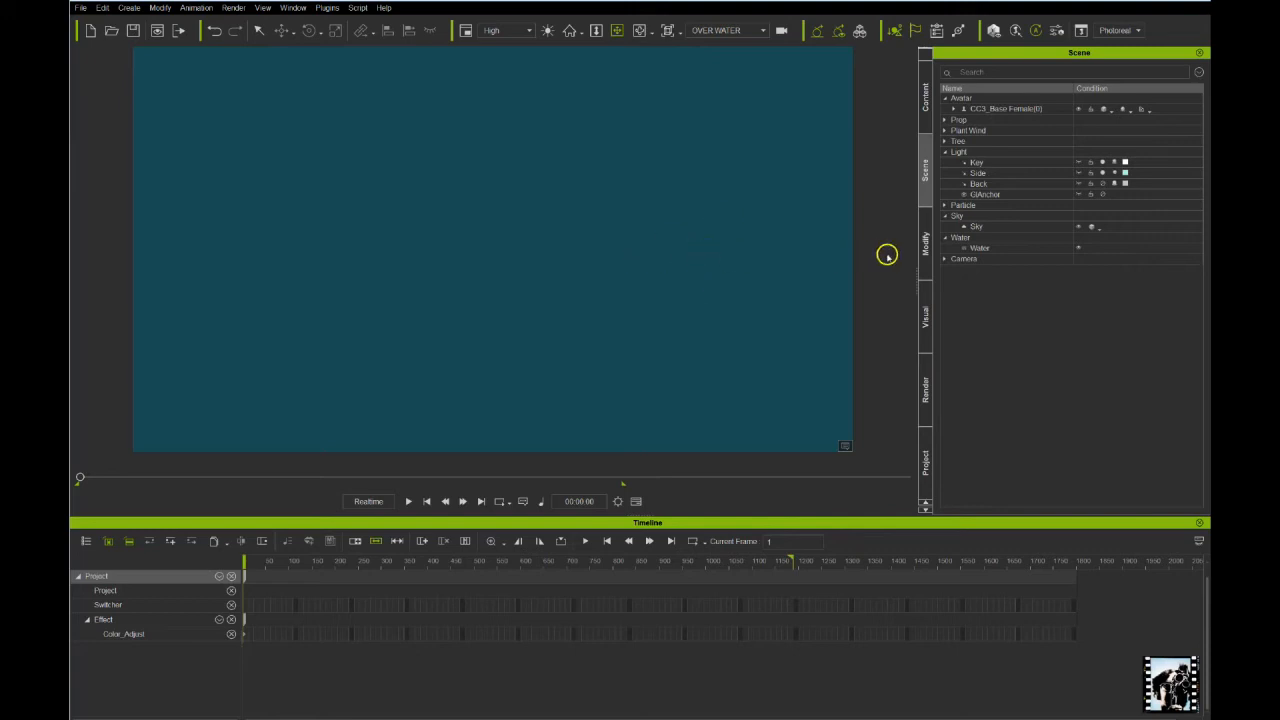
left_click(996, 251)
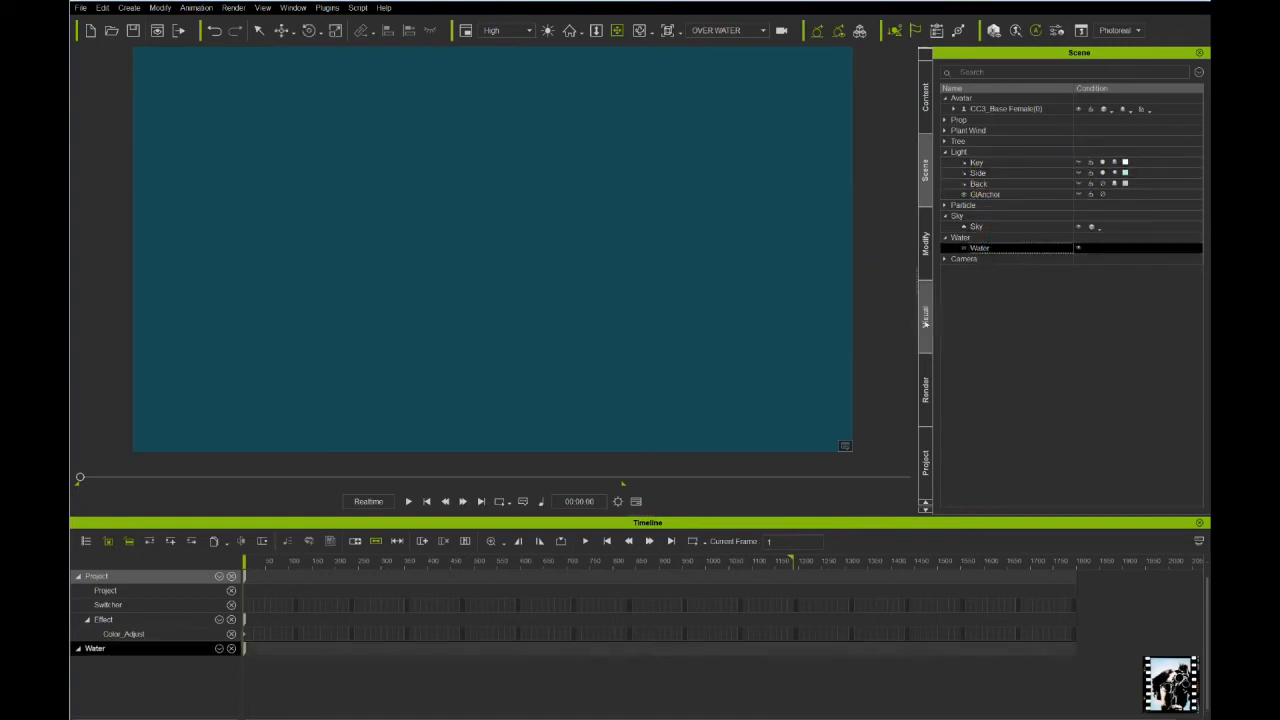
left_click(929, 266)
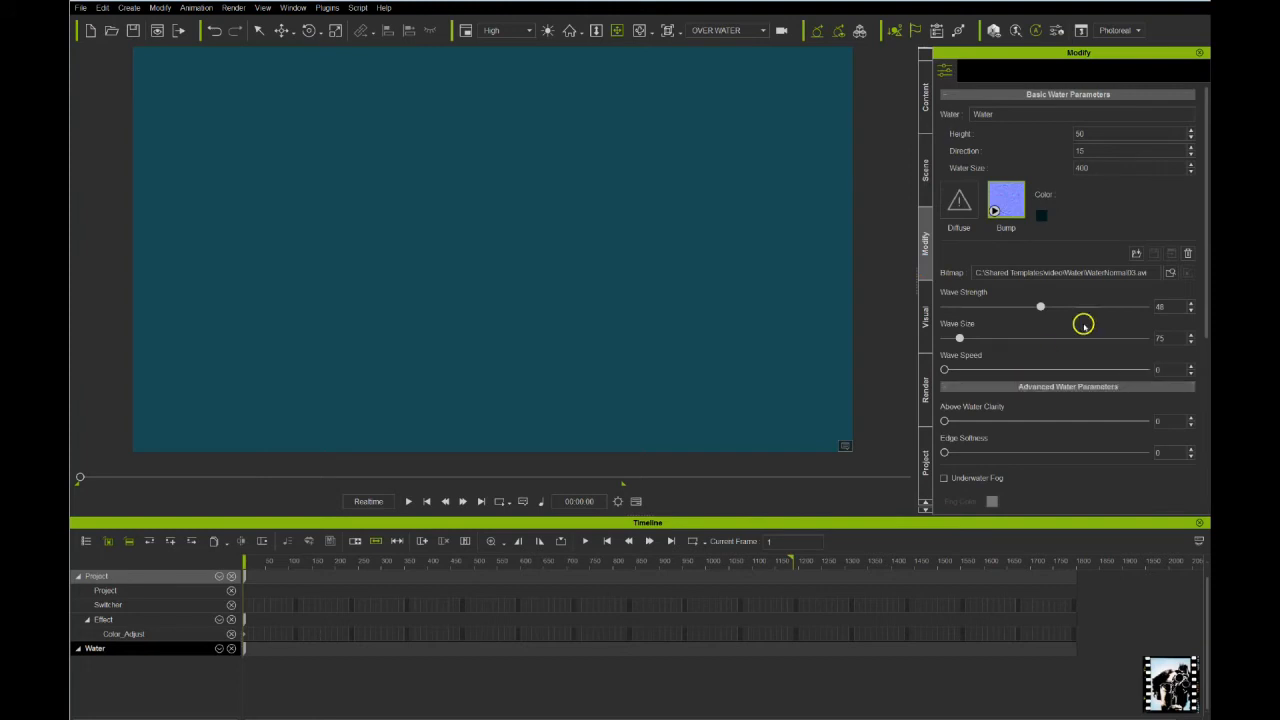
scroll(1016, 406, "down", 1)
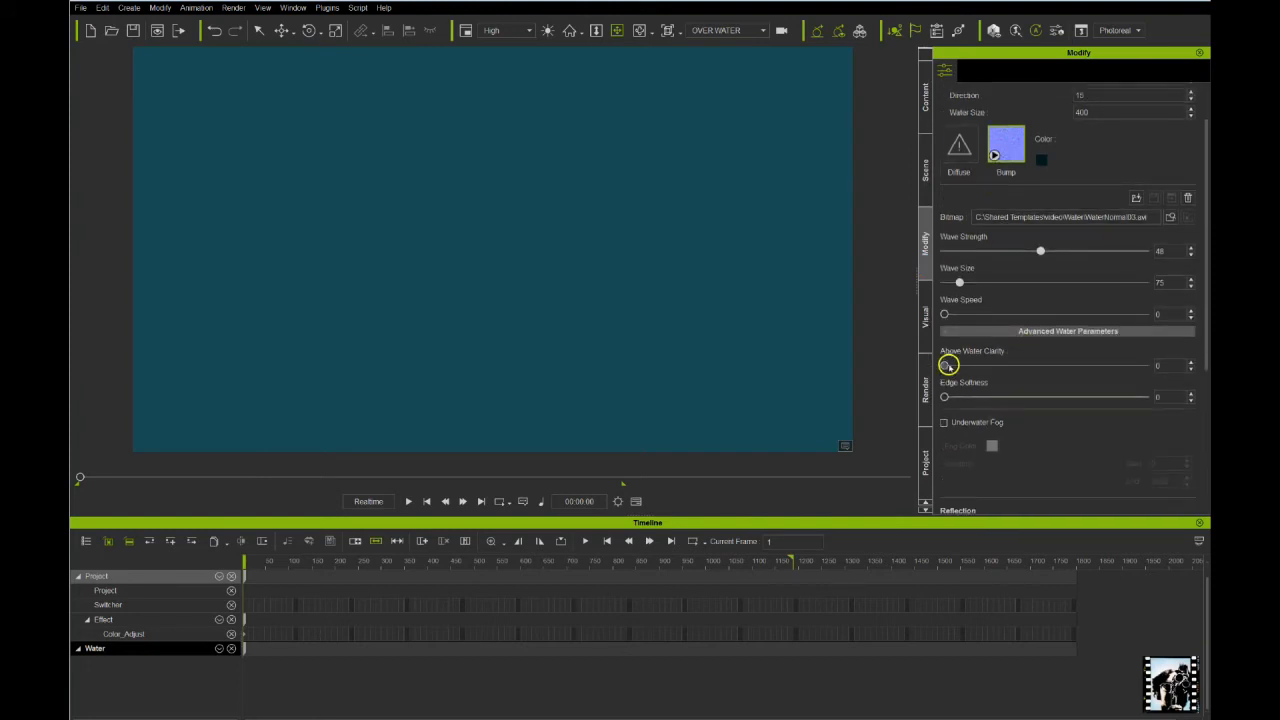
left_click_drag(945, 366, 1157, 372)
Set the Water's reflection to 29 for Above Surface Strength and 0 for Under Water Strength
scroll(1059, 402, "down", 2)
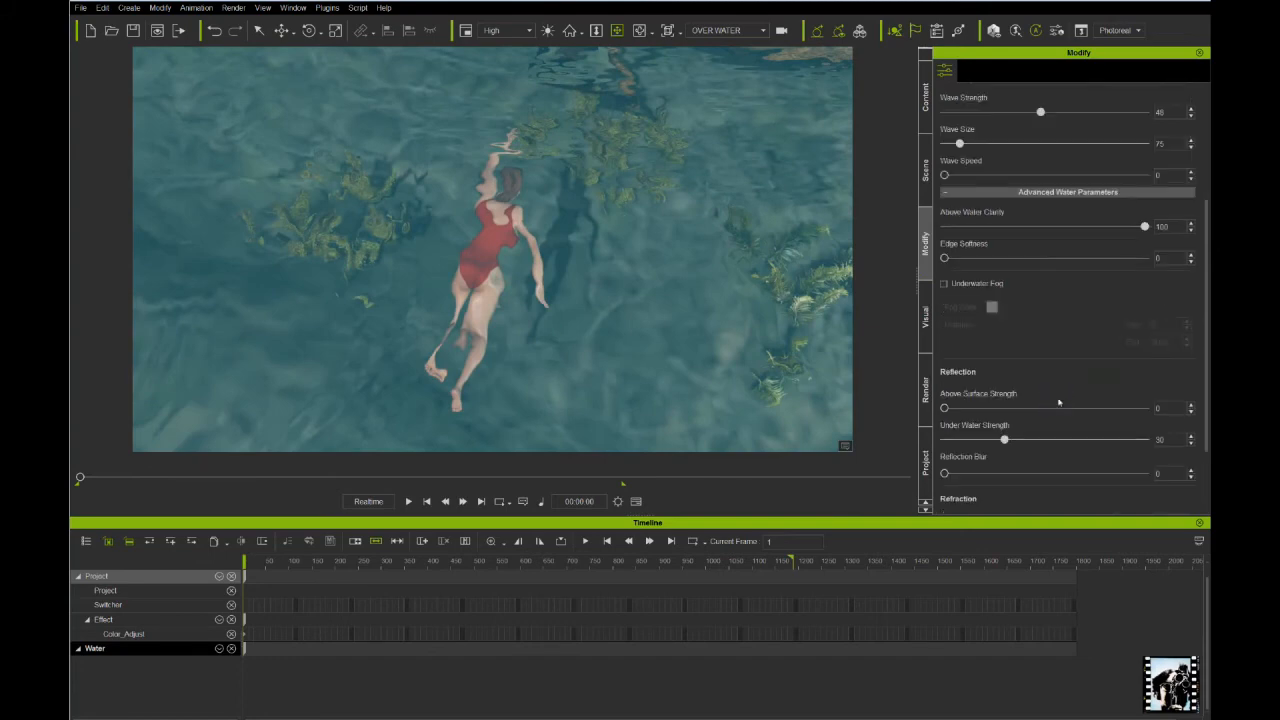
left_click_drag(944, 408, 996, 410)
scroll(1056, 424, "down", 3)
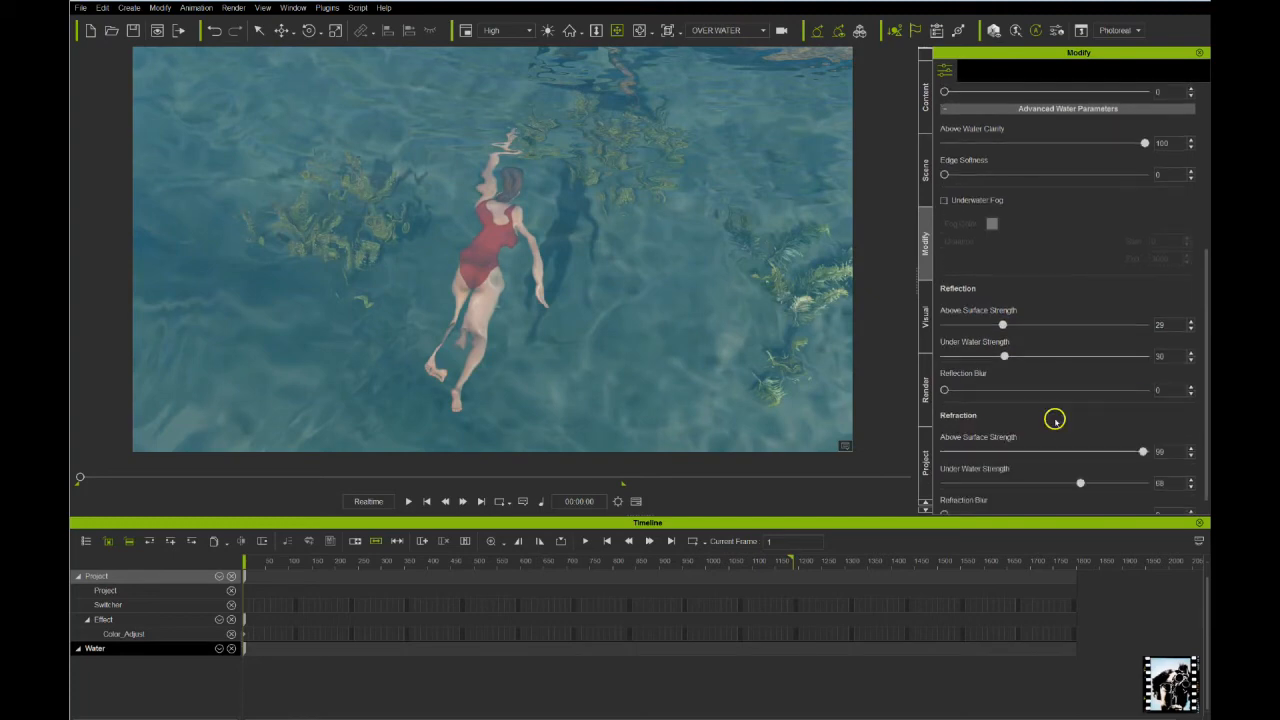
left_click_drag(1006, 365, 911, 354)
Set the Water's refraction to 0 for Under Water Strength and 100 for Above Surface Strength, keeping Refraction Blur at 0
left_click_drag(1080, 483, 916, 472)
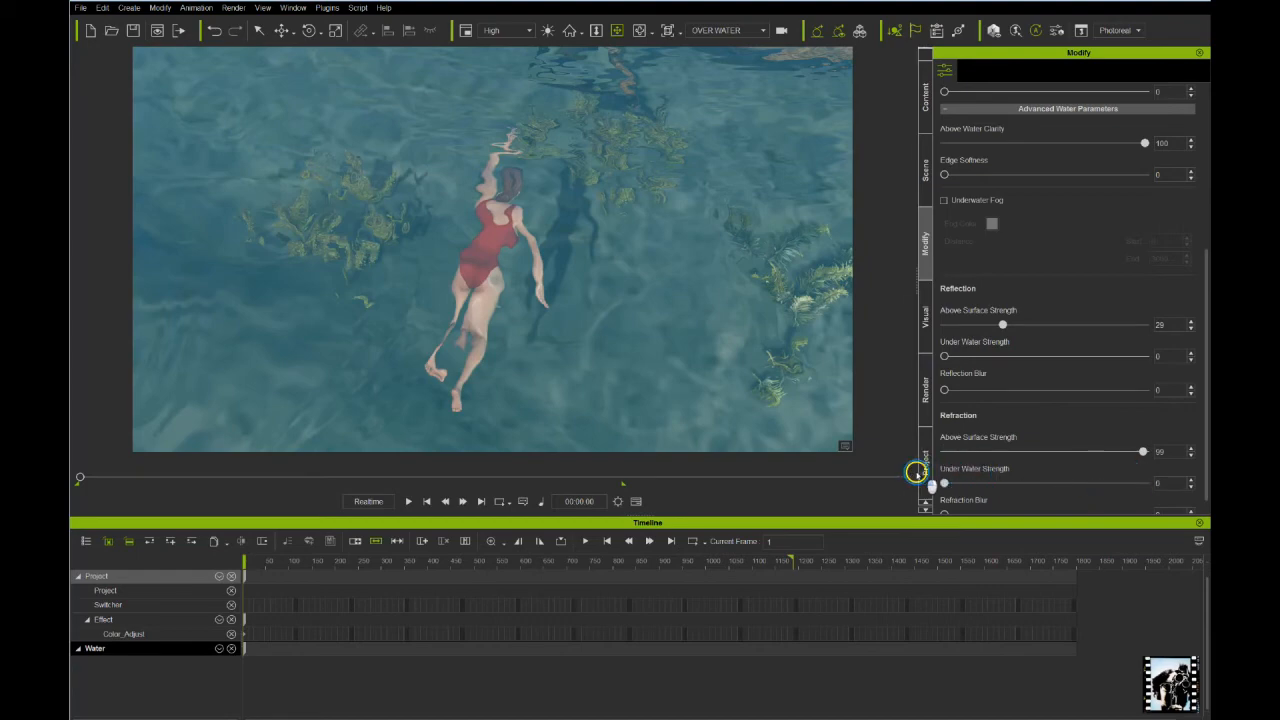
left_click_drag(1136, 450, 1205, 470)
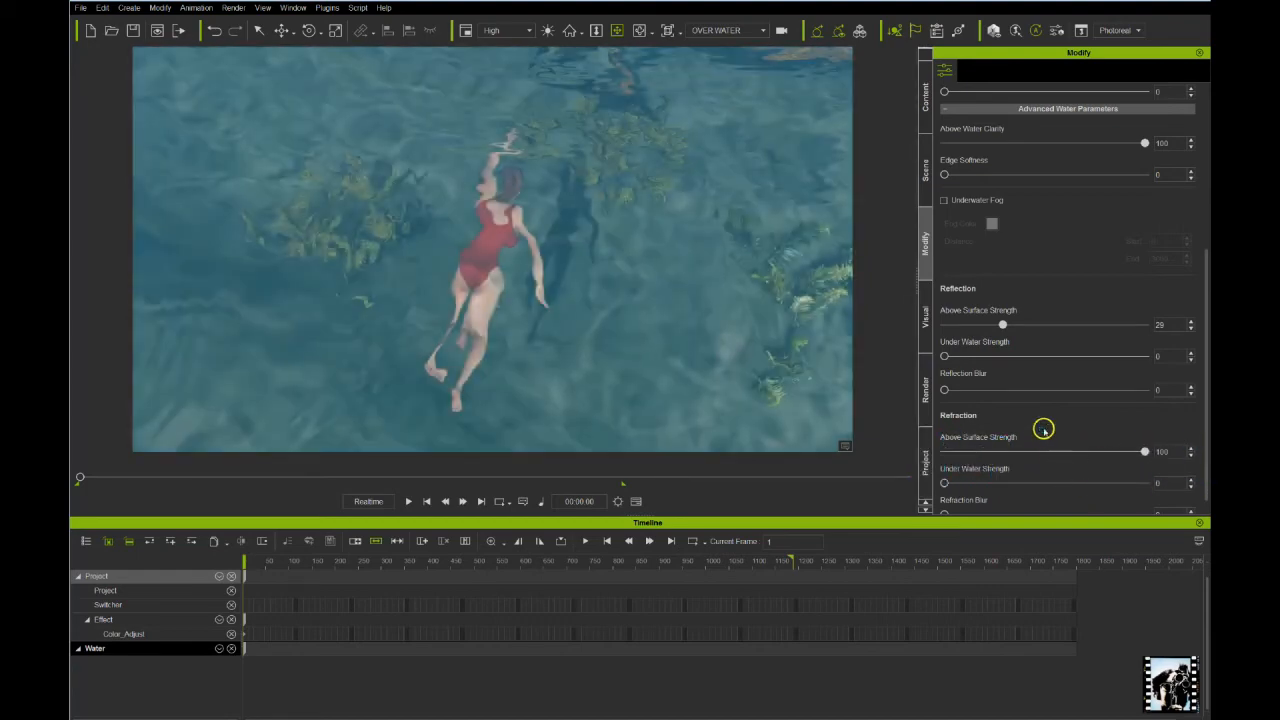
scroll(1050, 437, "down", 1)
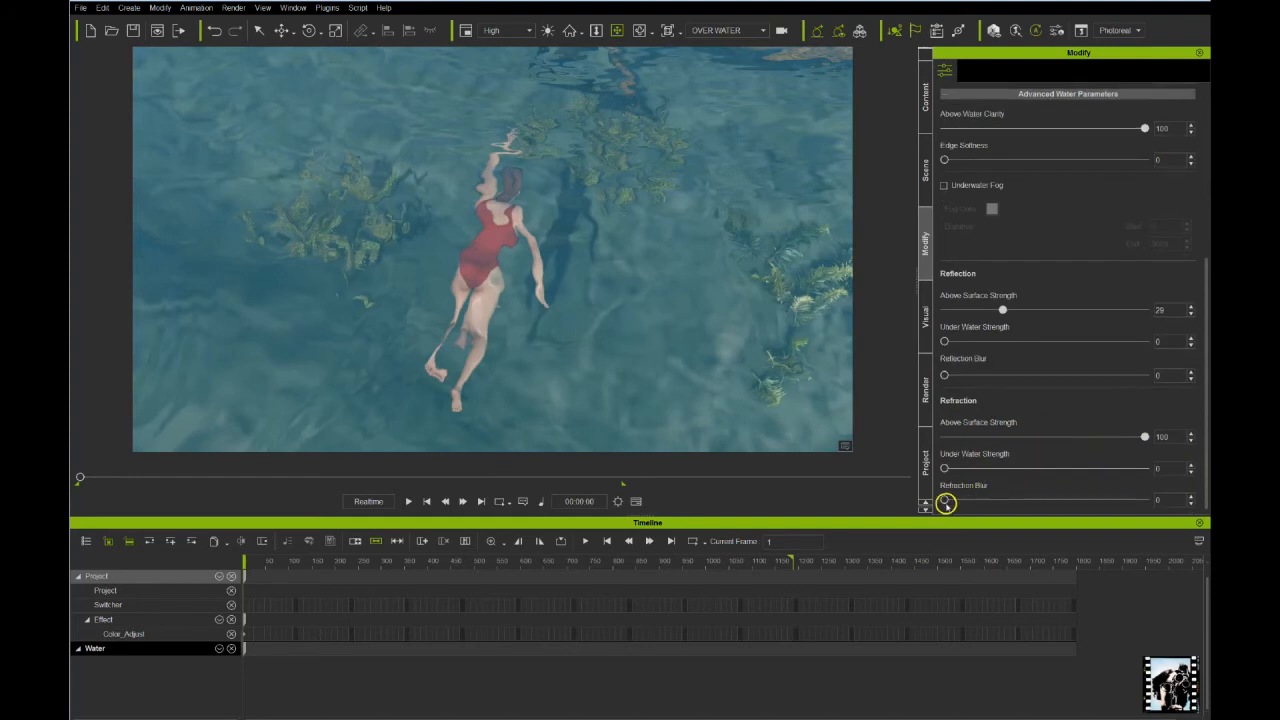
left_click_drag(944, 501, 903, 491)
Play the scene through the OVER WATER camera to check how the swimmer looks beneath the surface, and pause it
scroll(1050, 249, "up", 5)
scroll(1058, 297, "up", 4)
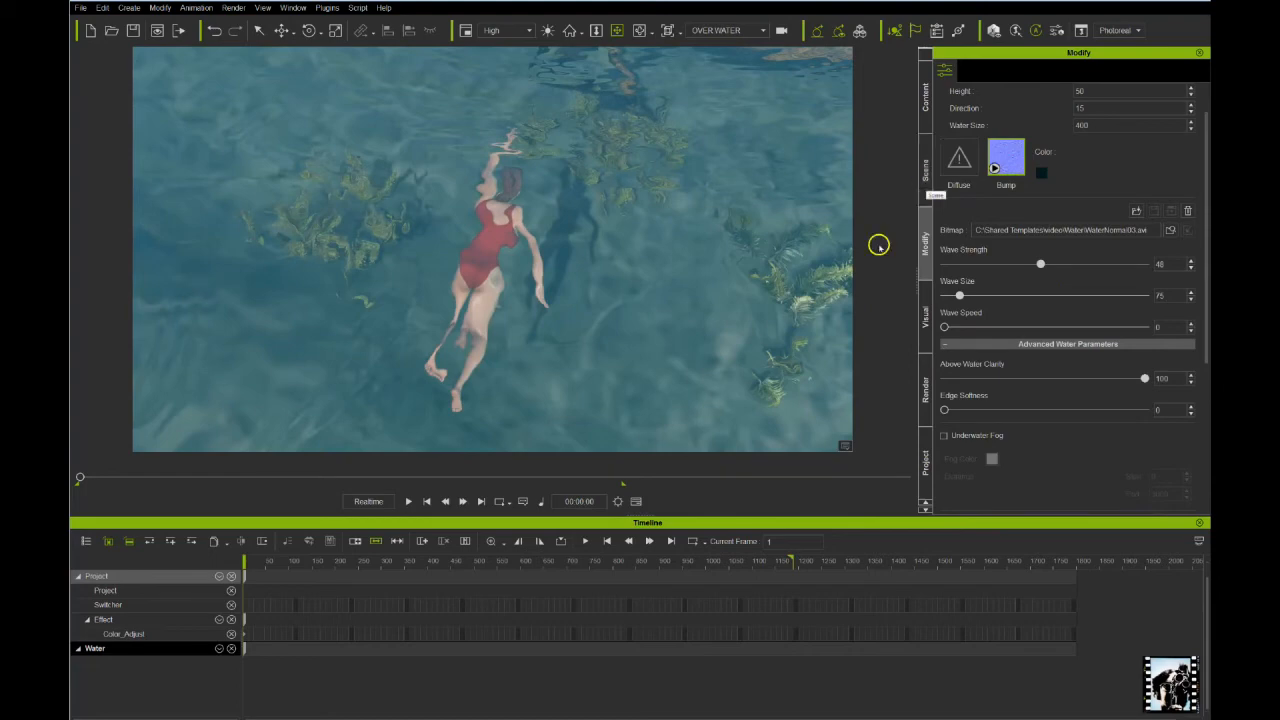
key("space")
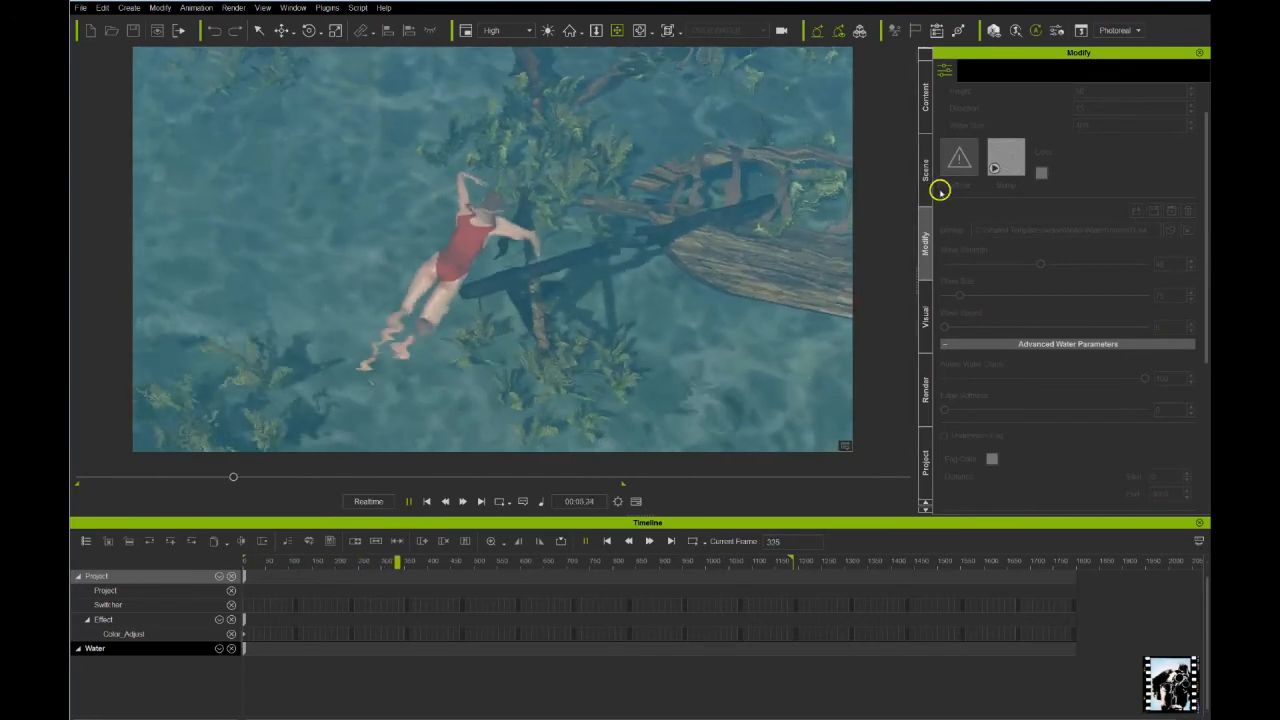
key("space")
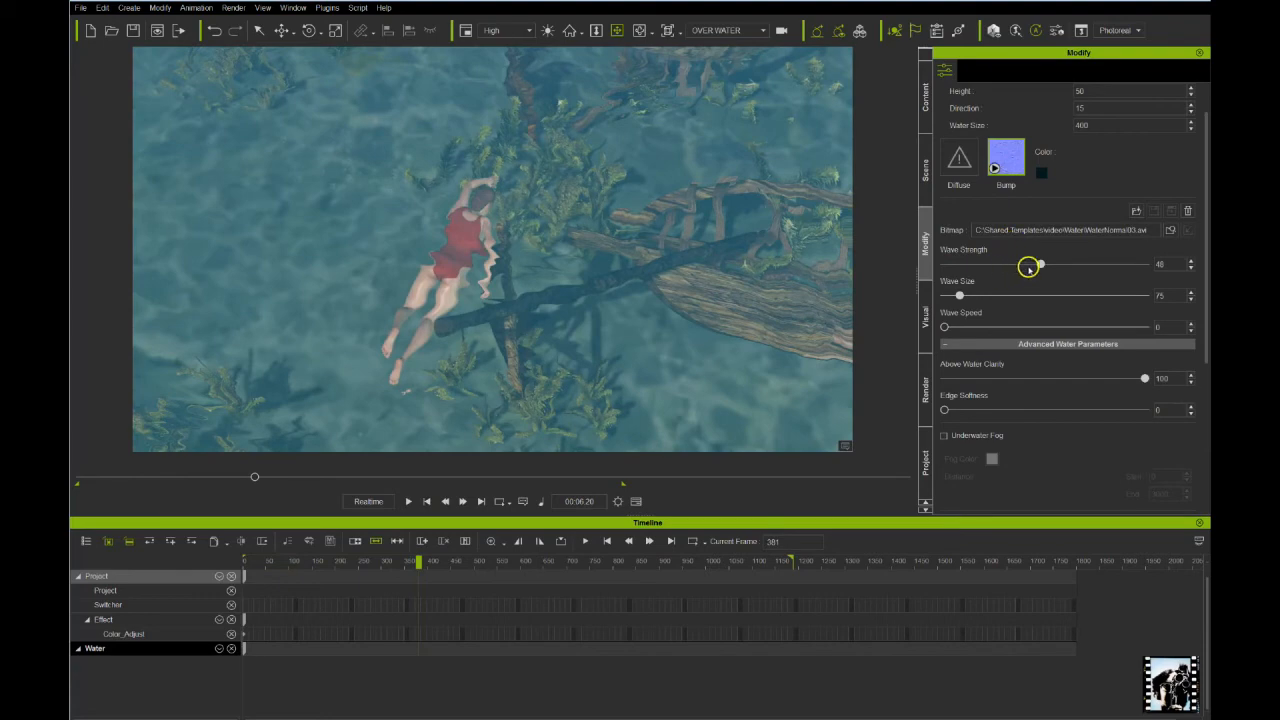
Set the Water's Wave Strength to 60 and Wave Size to 92, keeping Edge Softness at 0
mouse_move(1040, 264)
left_mouse_down()
mouse_move(1016, 264)
mouse_move(1064, 264)
left_mouse_up()
left_click_drag(957, 294, 964, 295)
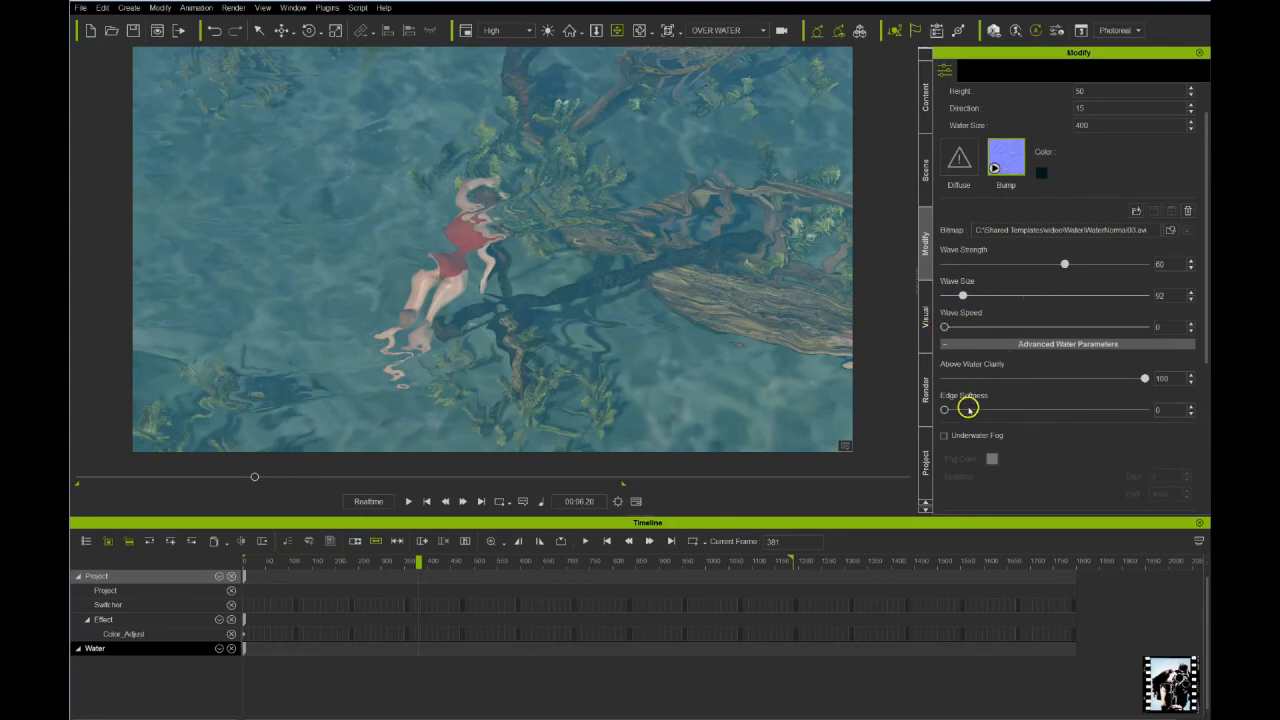
mouse_move(945, 410)
left_mouse_down()
mouse_move(1169, 410)
mouse_move(940, 411)
left_mouse_up()
Compare the above-water view with Underwater Fog on and off, leaving the fog switched off
scroll(1039, 451, "down", 1)
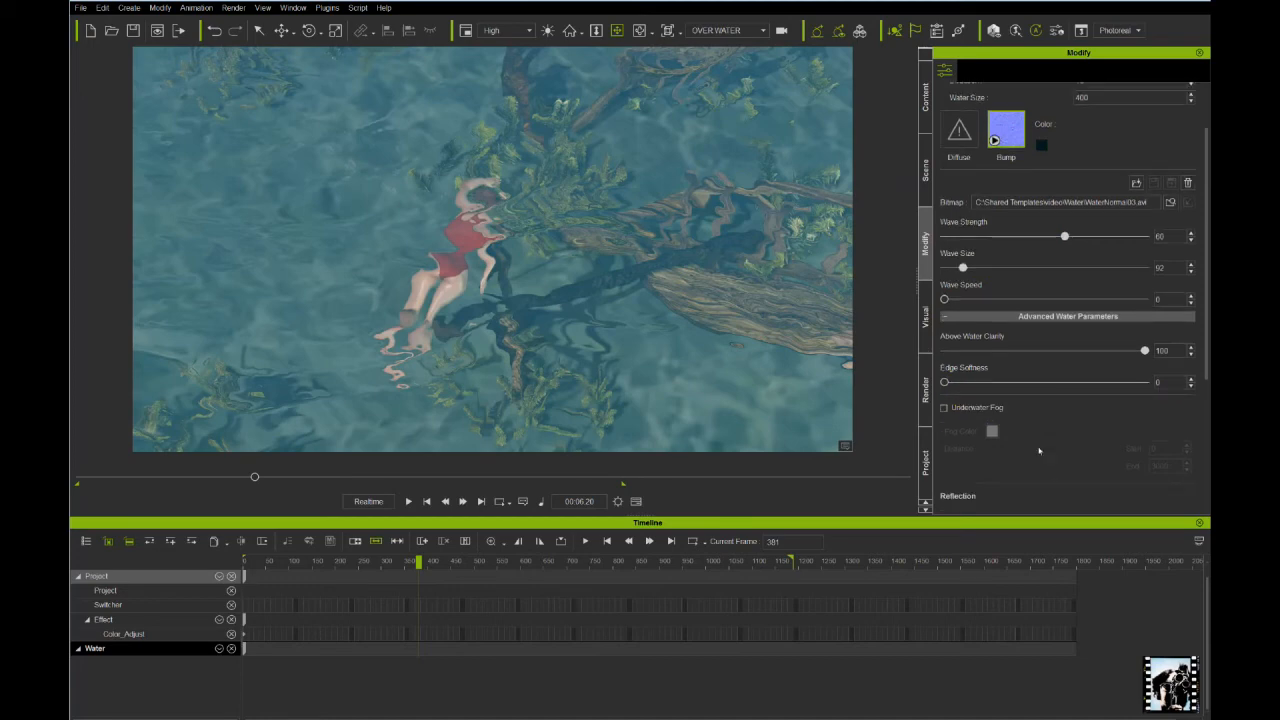
left_click(945, 409)
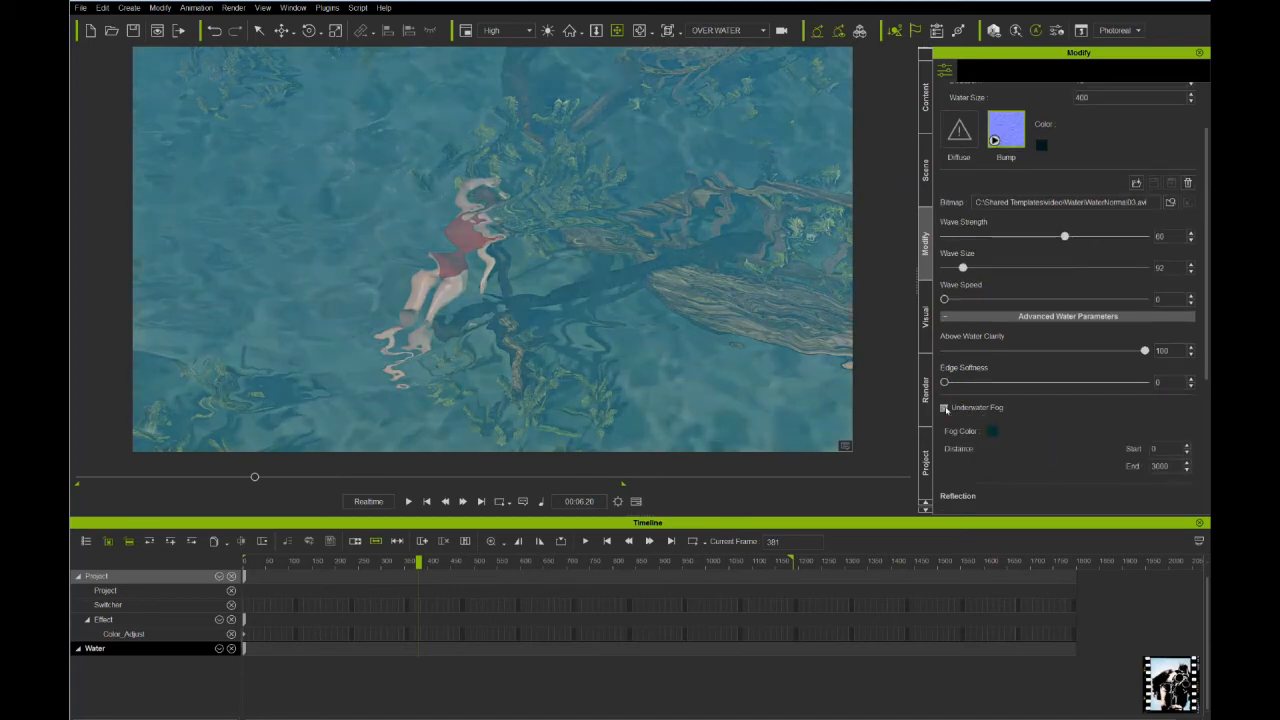
left_click(945, 409)
left_click(946, 409)
left_click(946, 409)
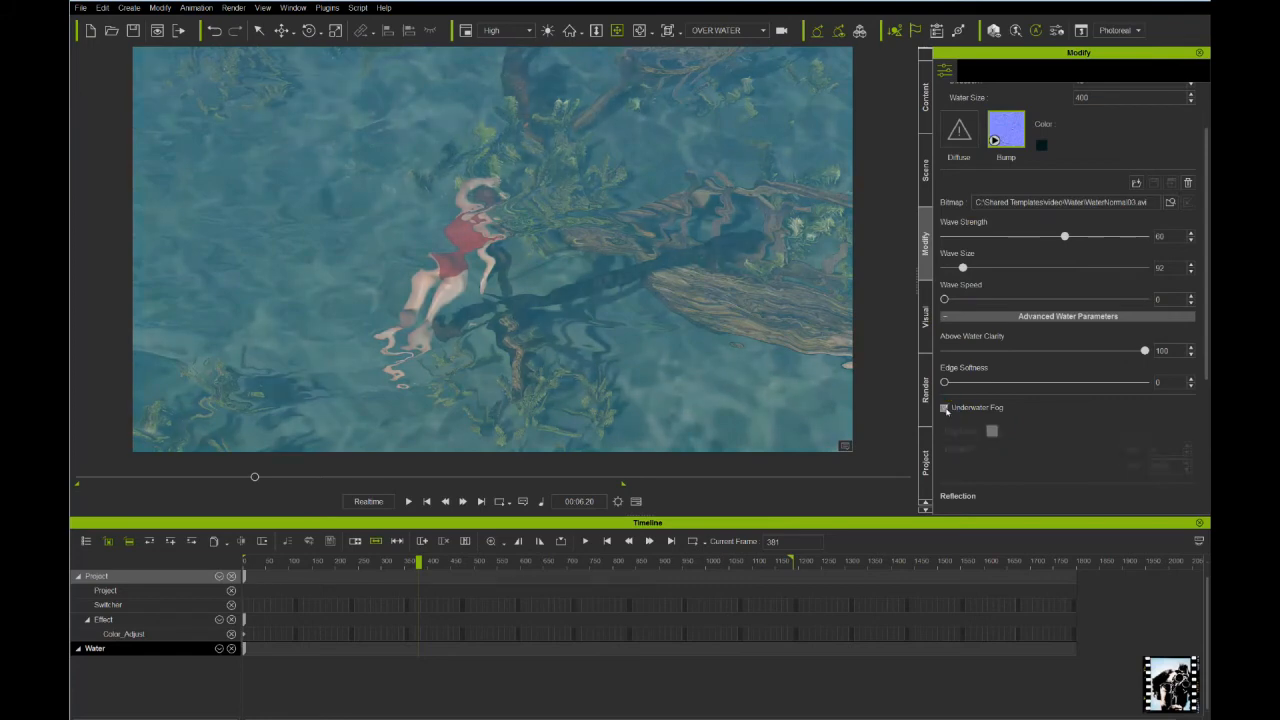
left_click(946, 409)
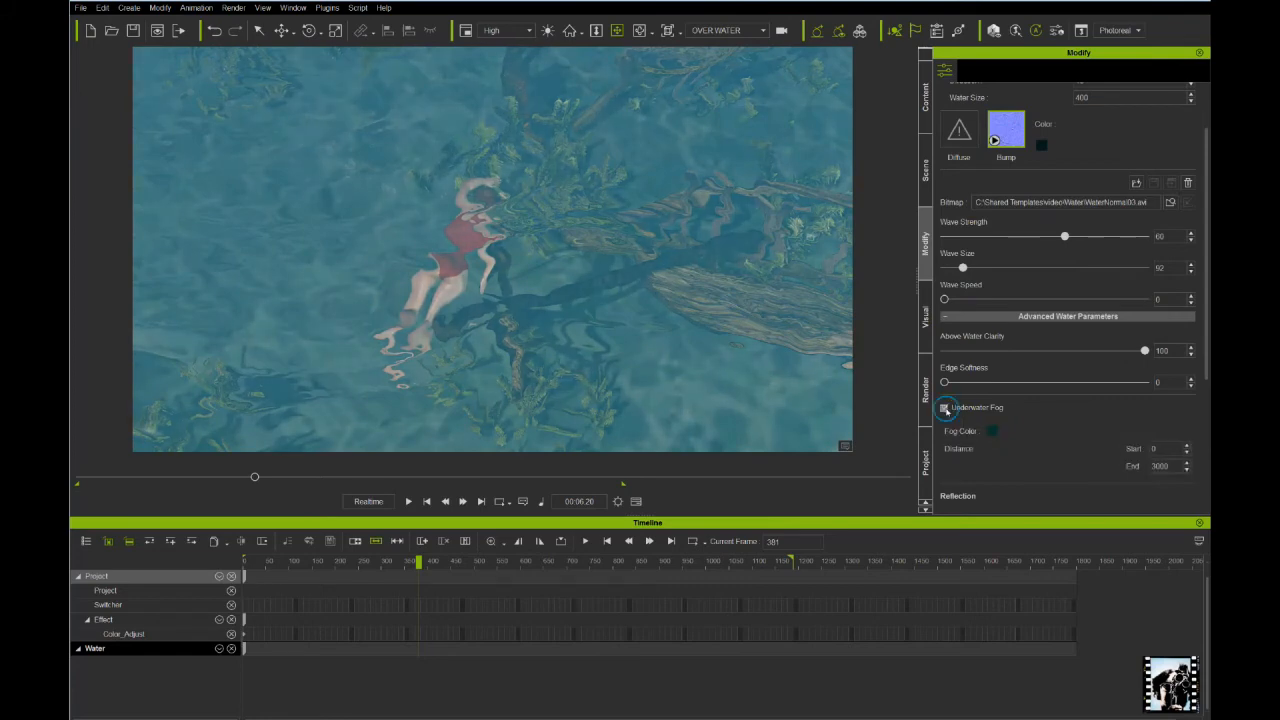
left_click(946, 409)
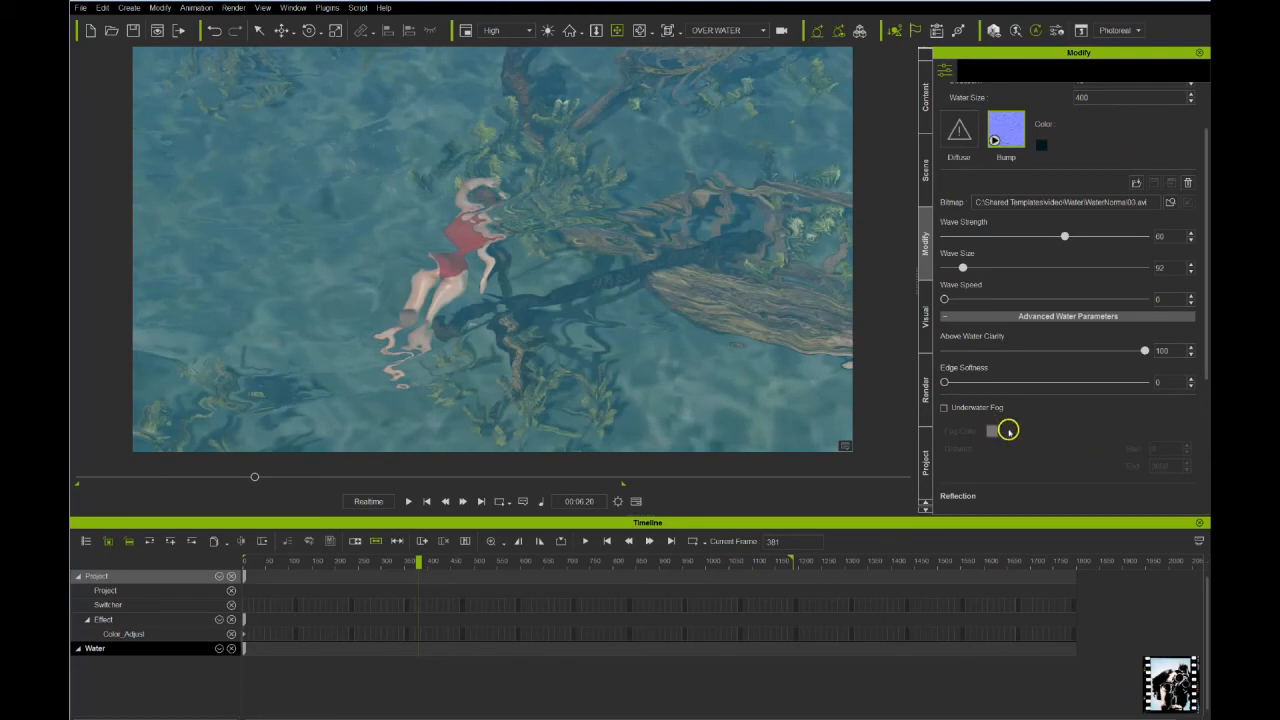
Play the scene to check the stronger waves from above, and return to the first frame
key("space")
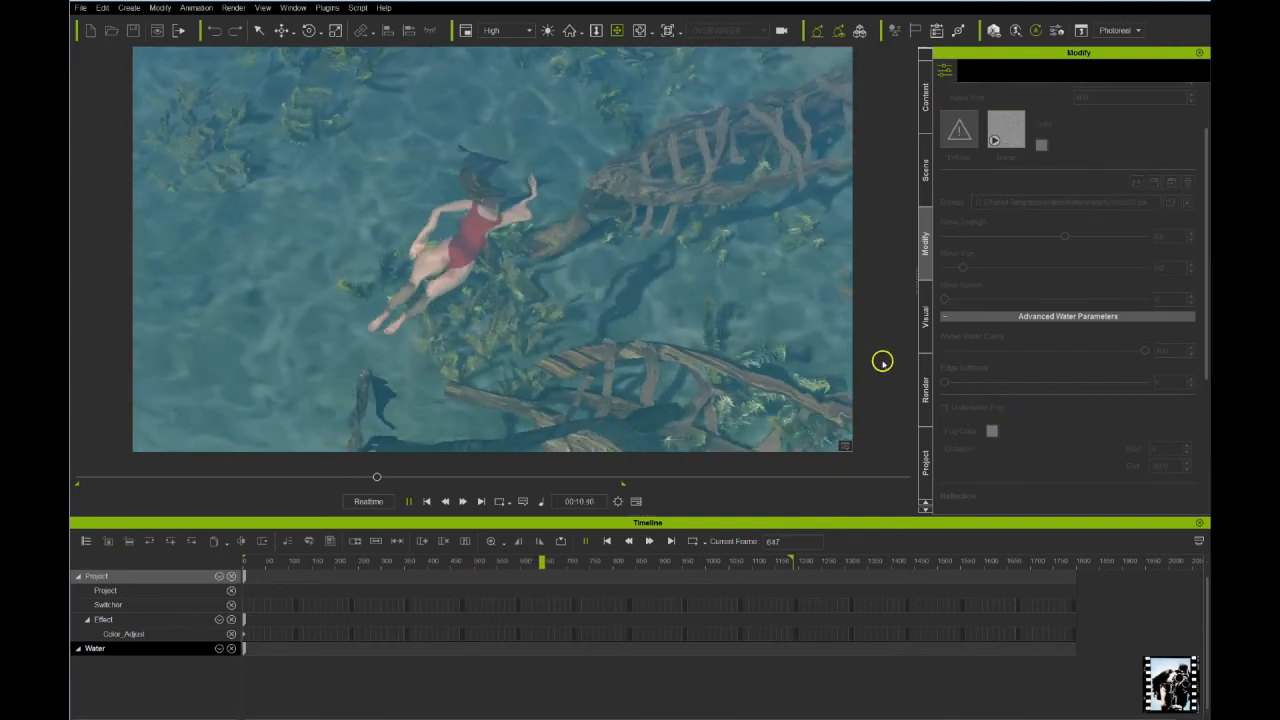
key("space")
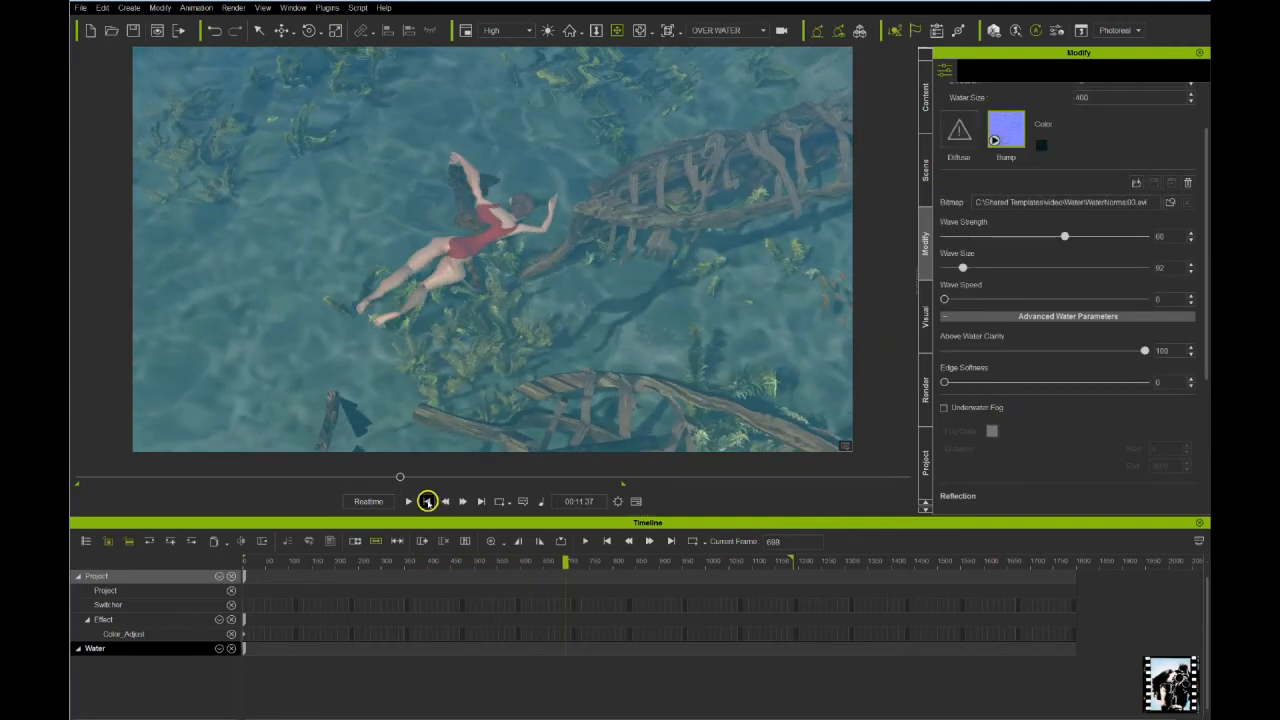
left_click(427, 501)
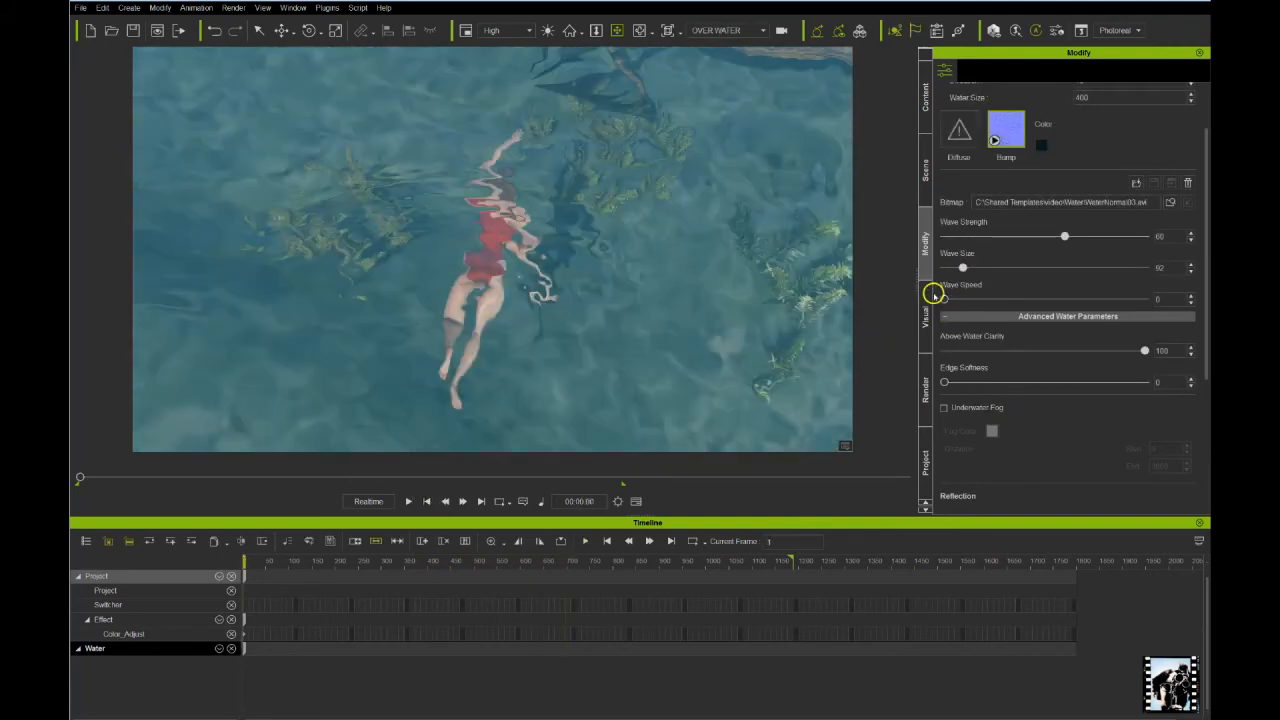
Switch off the Key light and leave only the Side light active on the scene
left_click(926, 172)
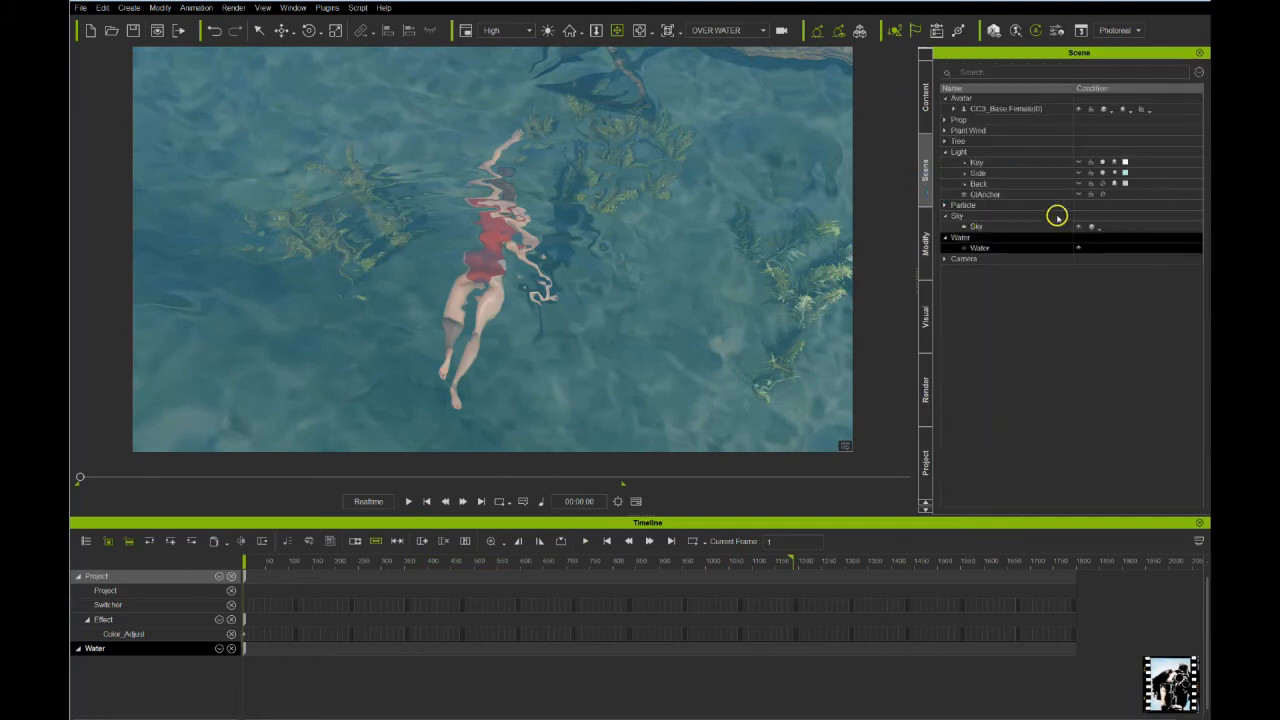
left_click(1102, 171)
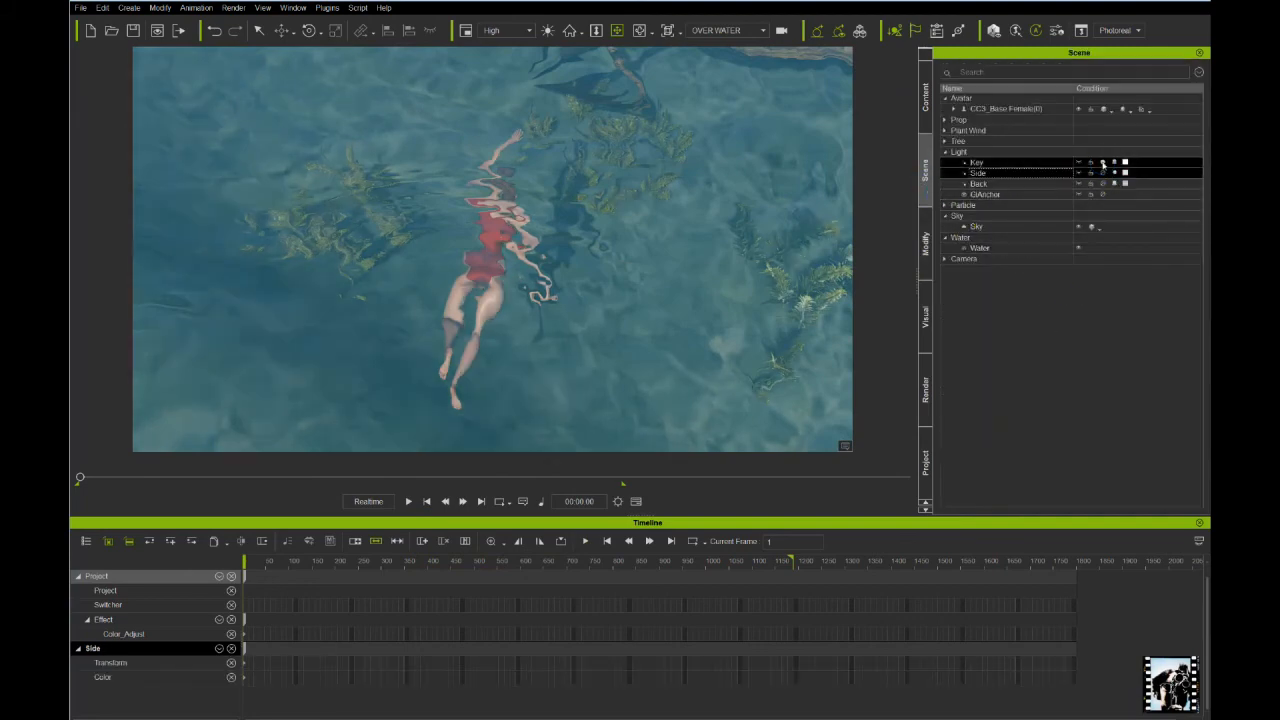
left_click(1102, 162)
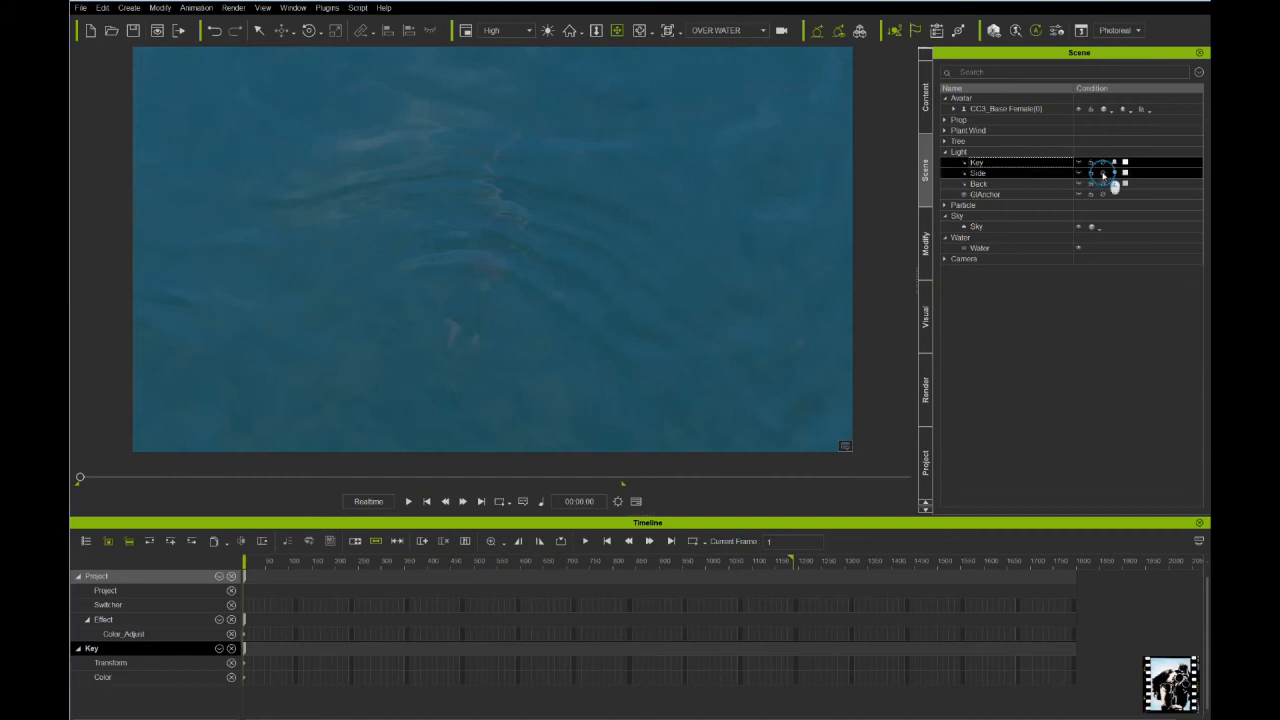
left_click(1102, 173)
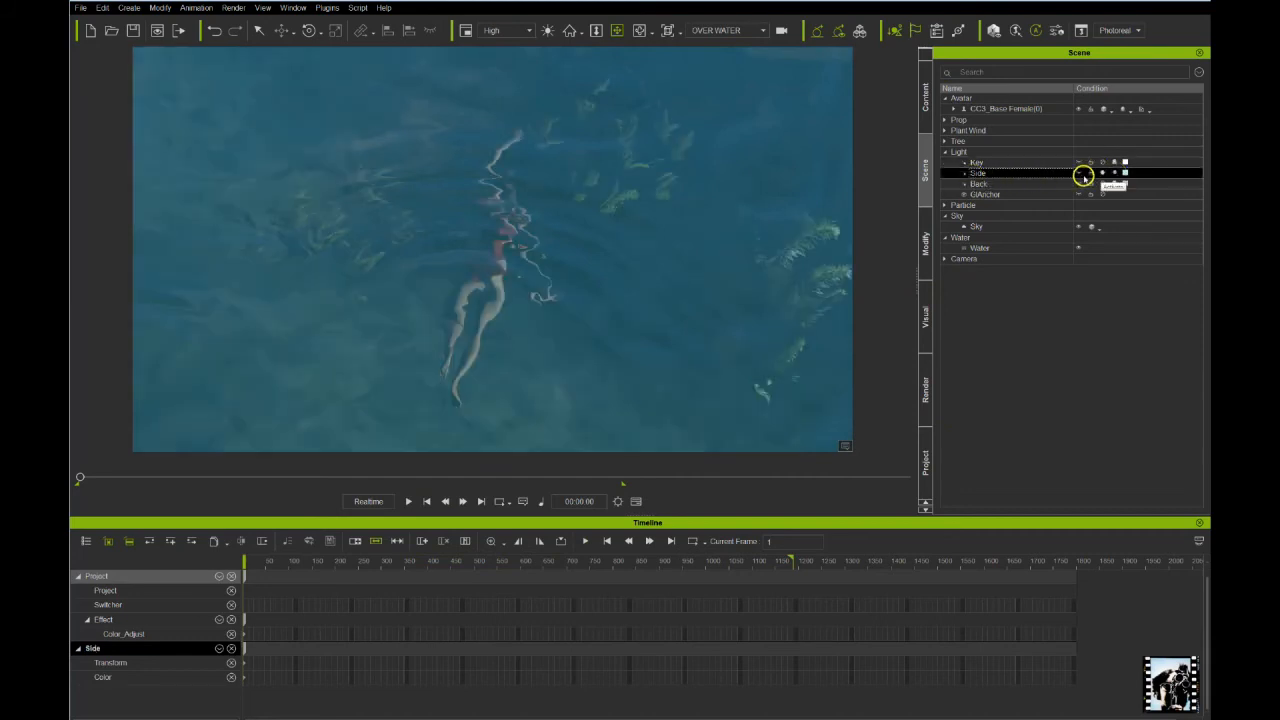
Change the Side light's color to pale cream #f3dead, play the scene to check it, and return to the first frame
left_click(1125, 174)
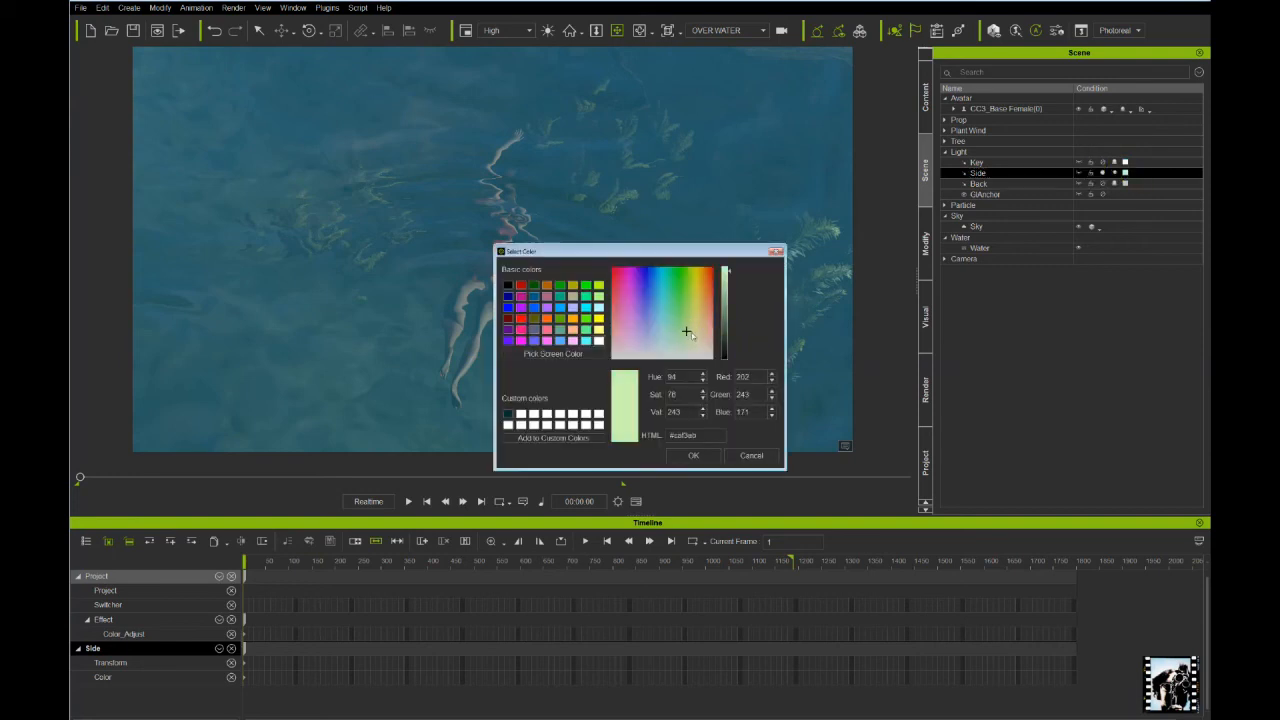
left_click_drag(688, 331, 702, 334)
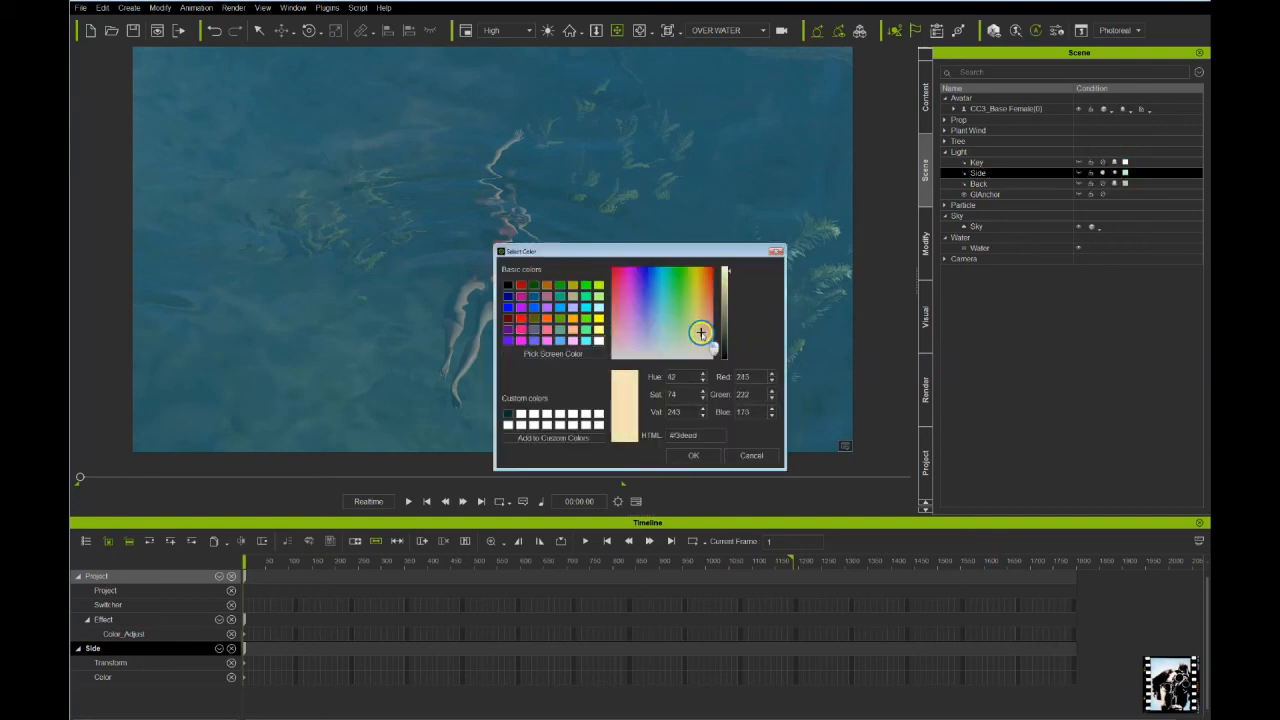
left_click(695, 454)
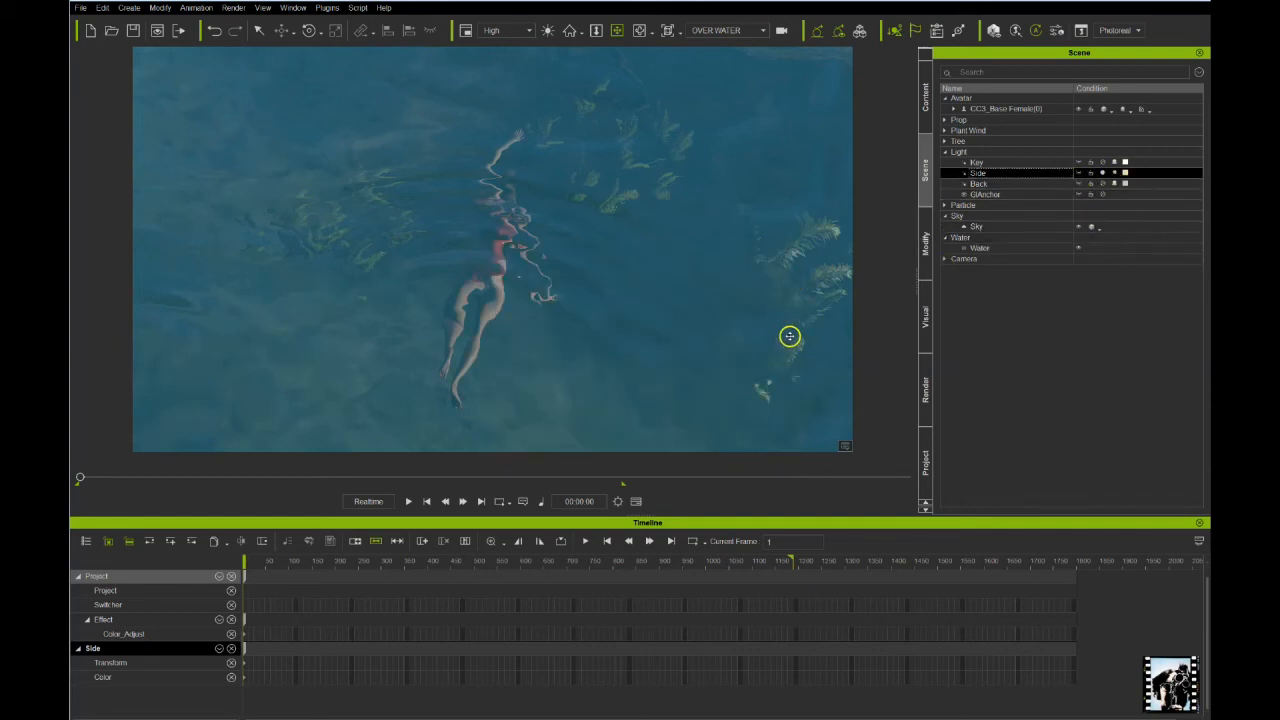
key("space")
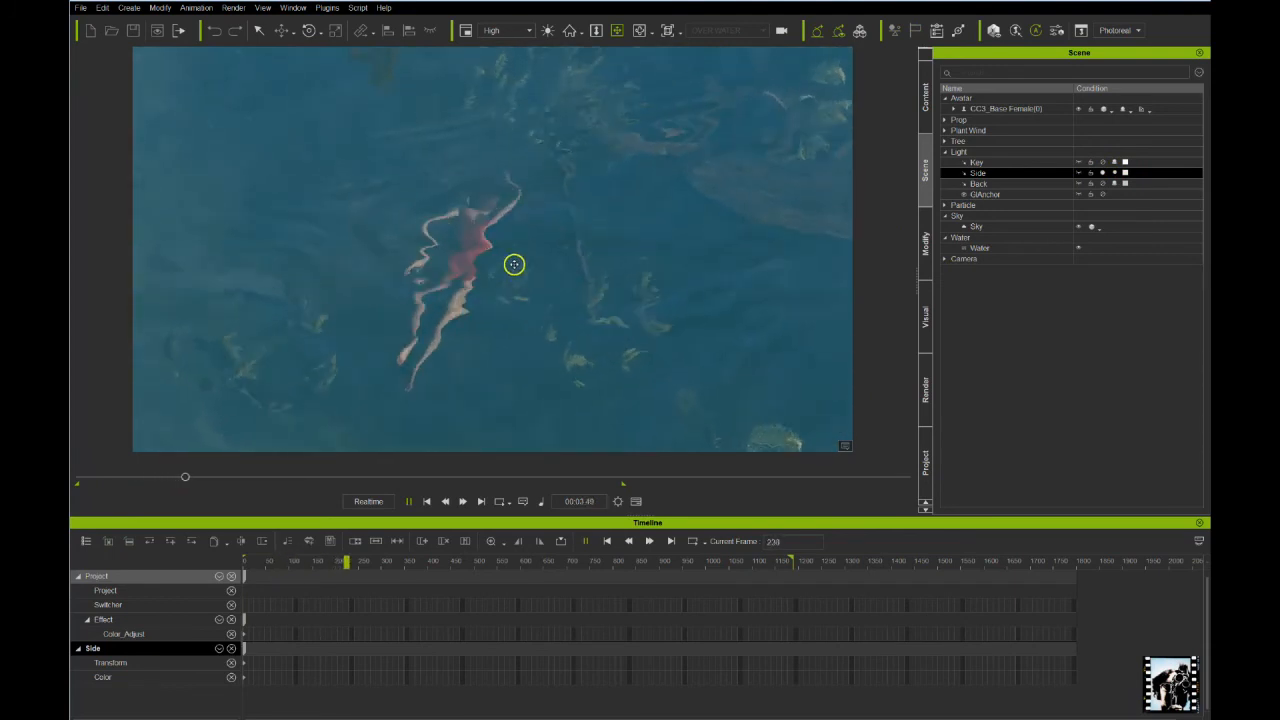
left_click(428, 501)
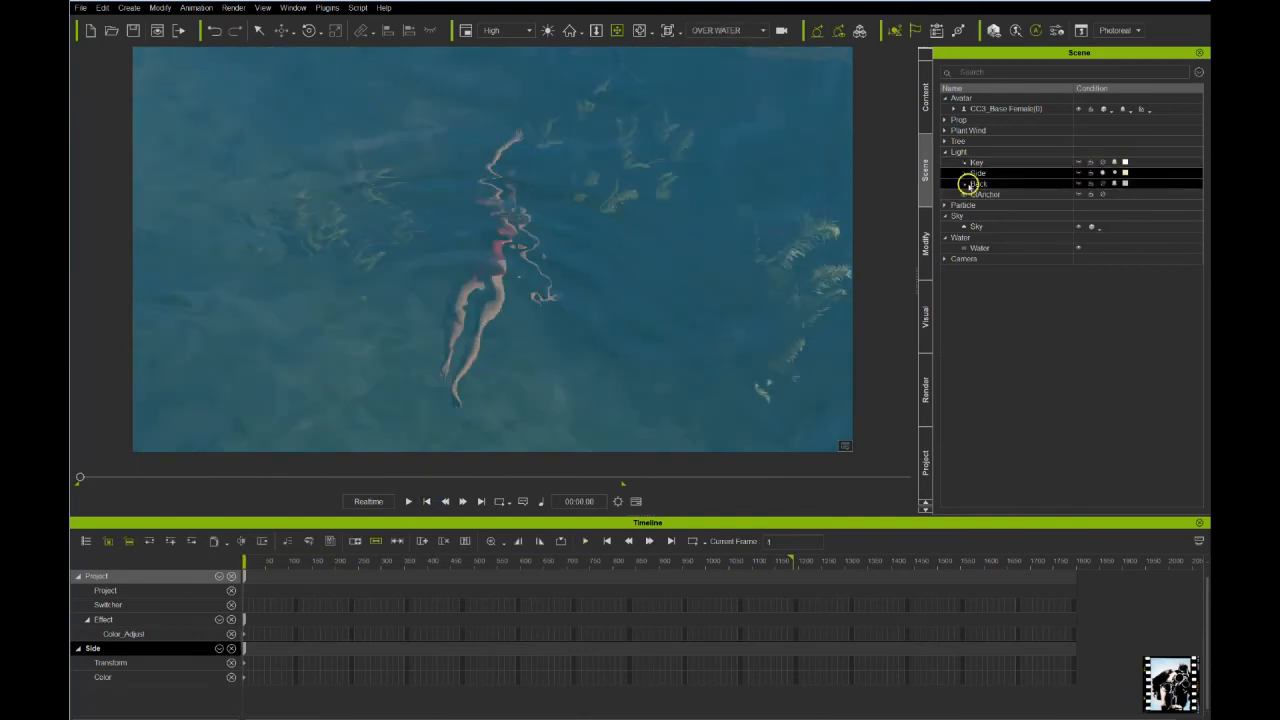
Display the Side light's arrow, rotate the light to illuminate the swimmer and plants from a new angle, and switch it off
left_click(1079, 173)
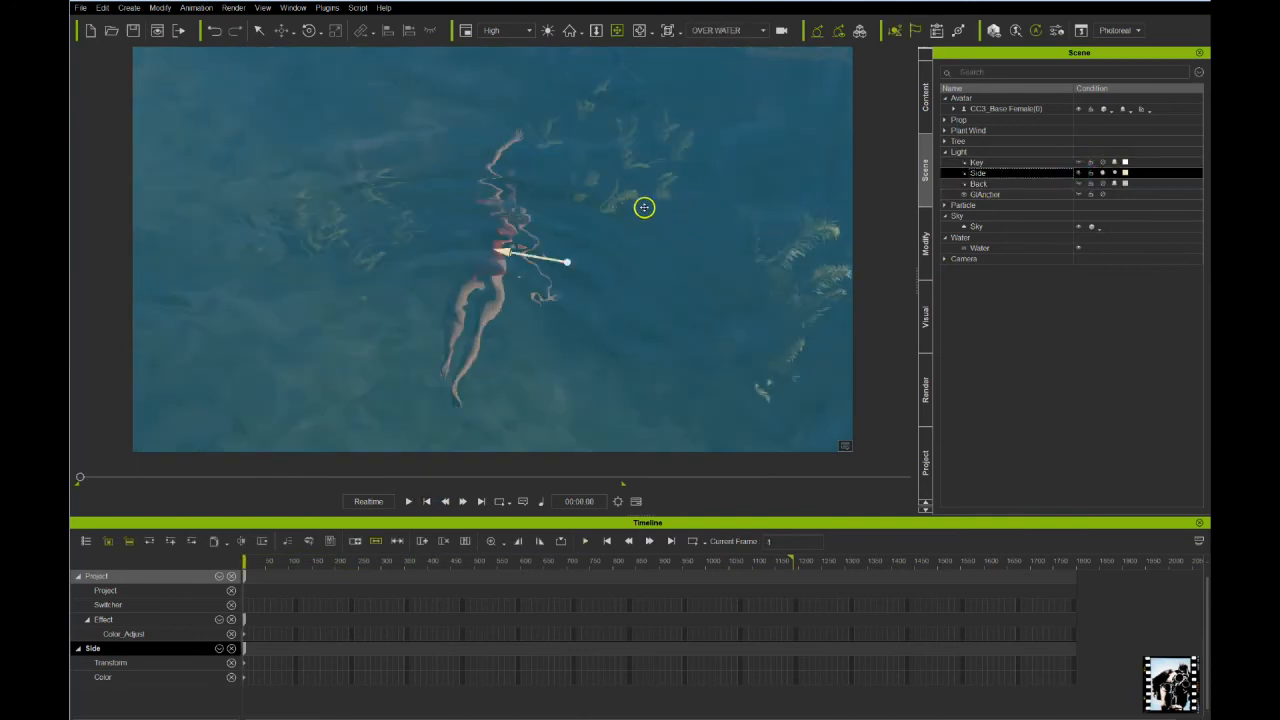
key("e")
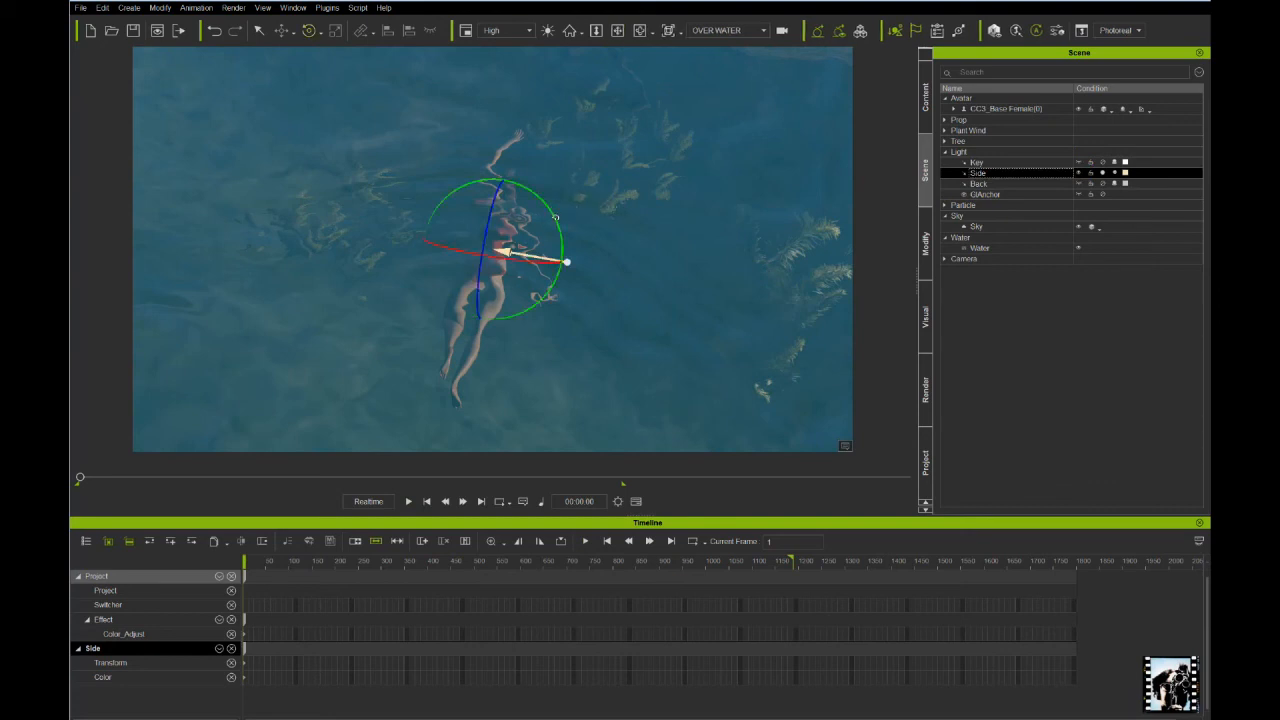
mouse_move(554, 216)
left_mouse_down()
mouse_move(546, 197)
mouse_move(557, 203)
mouse_move(550, 240)
mouse_move(552, 220)
left_mouse_up()
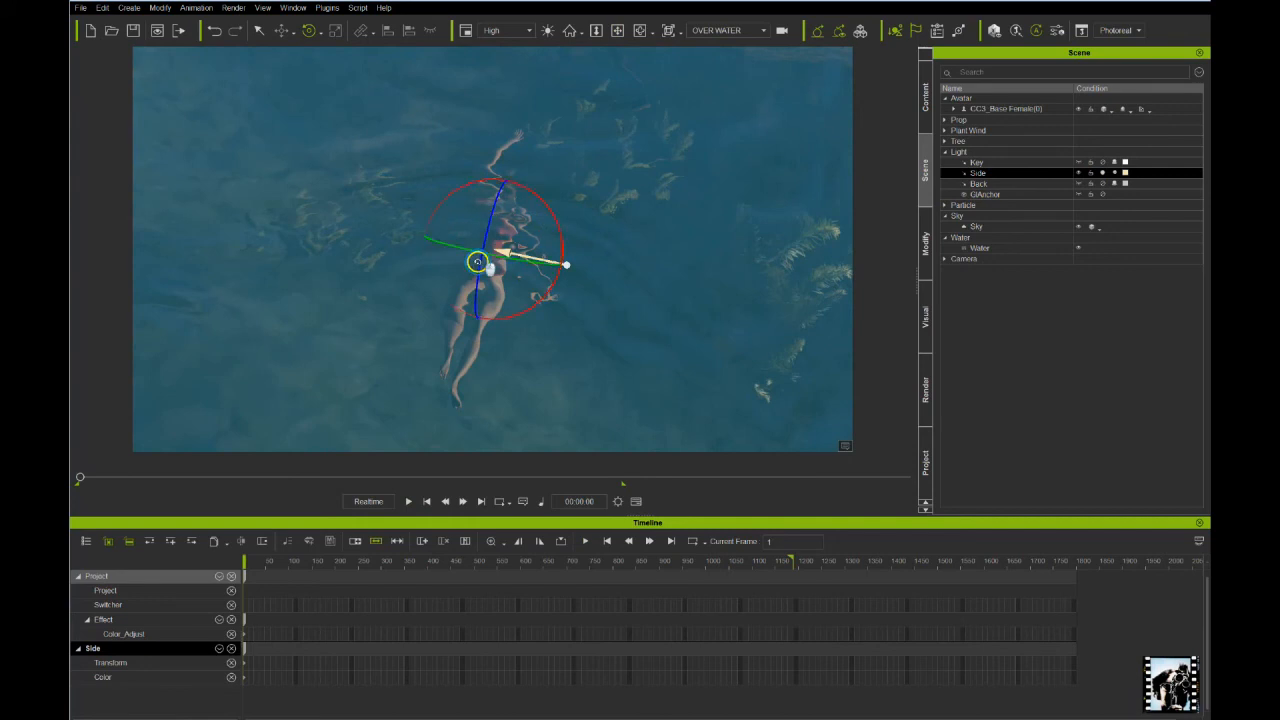
left_click_drag(477, 262, 479, 216)
mouse_move(517, 273)
left_mouse_down()
mouse_move(528, 271)
mouse_move(503, 271)
mouse_move(508, 281)
left_mouse_up()
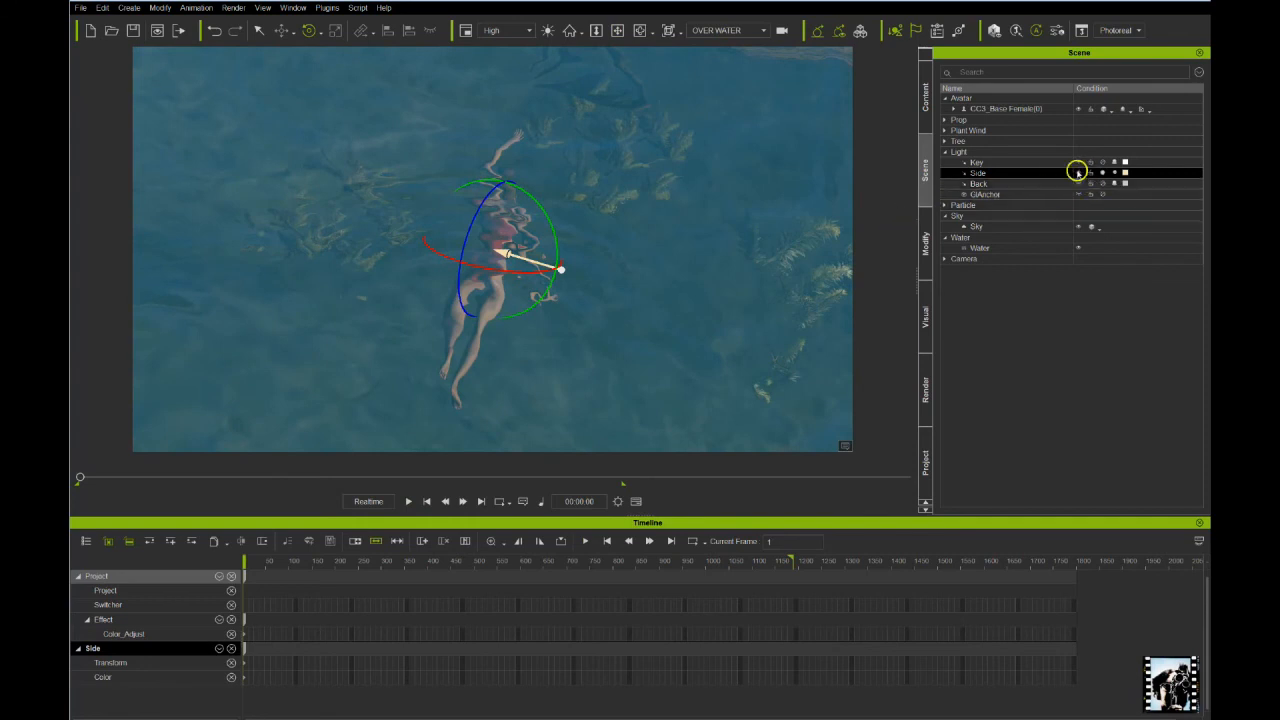
left_click(1102, 172)
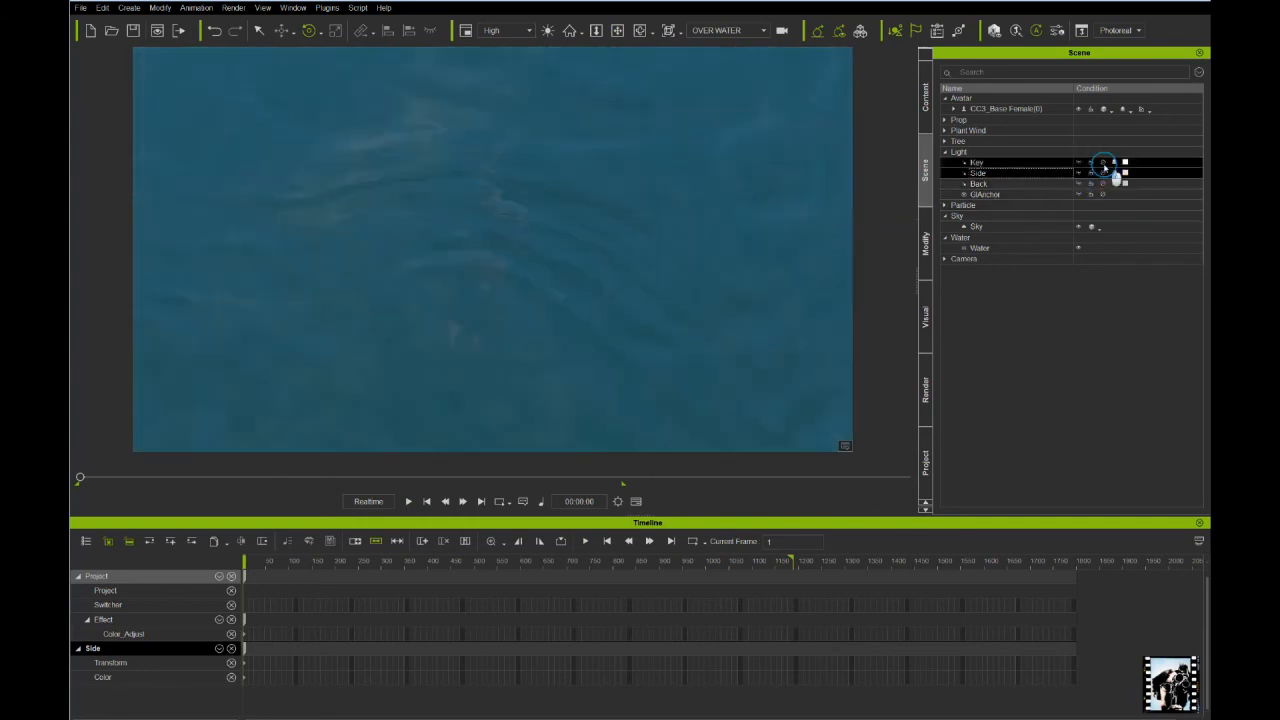
Switch on the Key light and set its multiplier to 1.53
left_click(1097, 162)
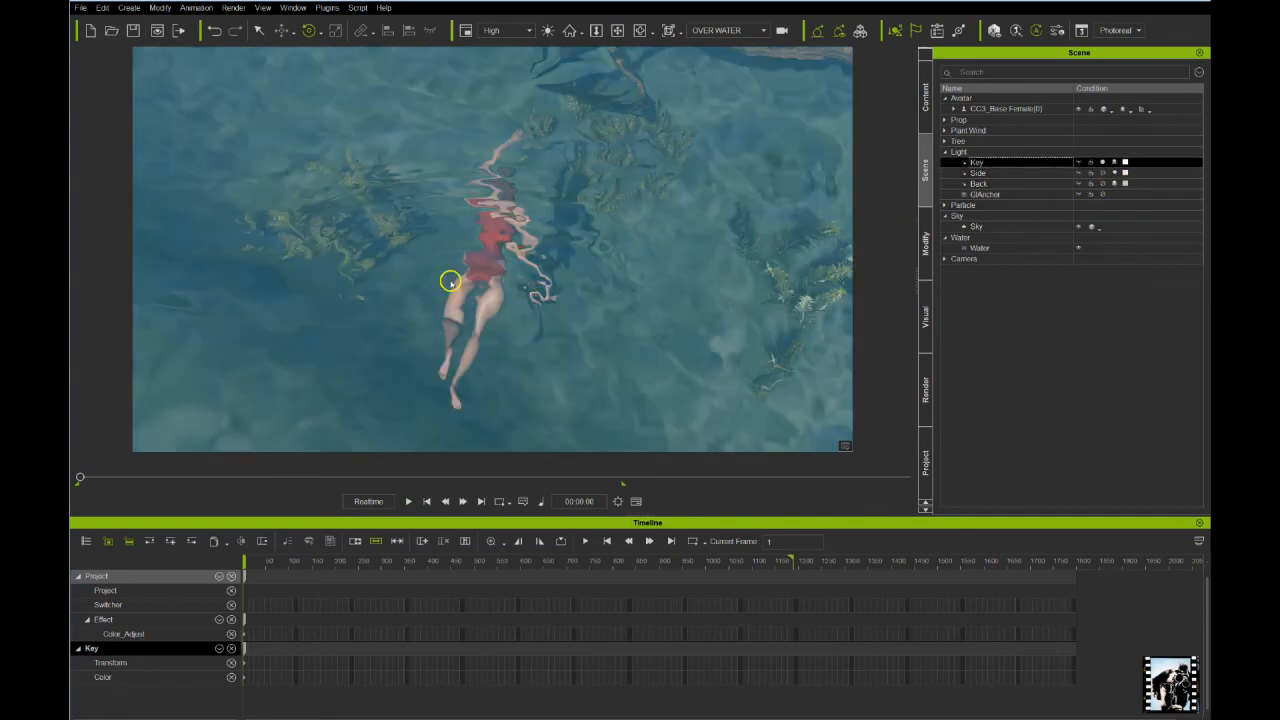
left_click(534, 238)
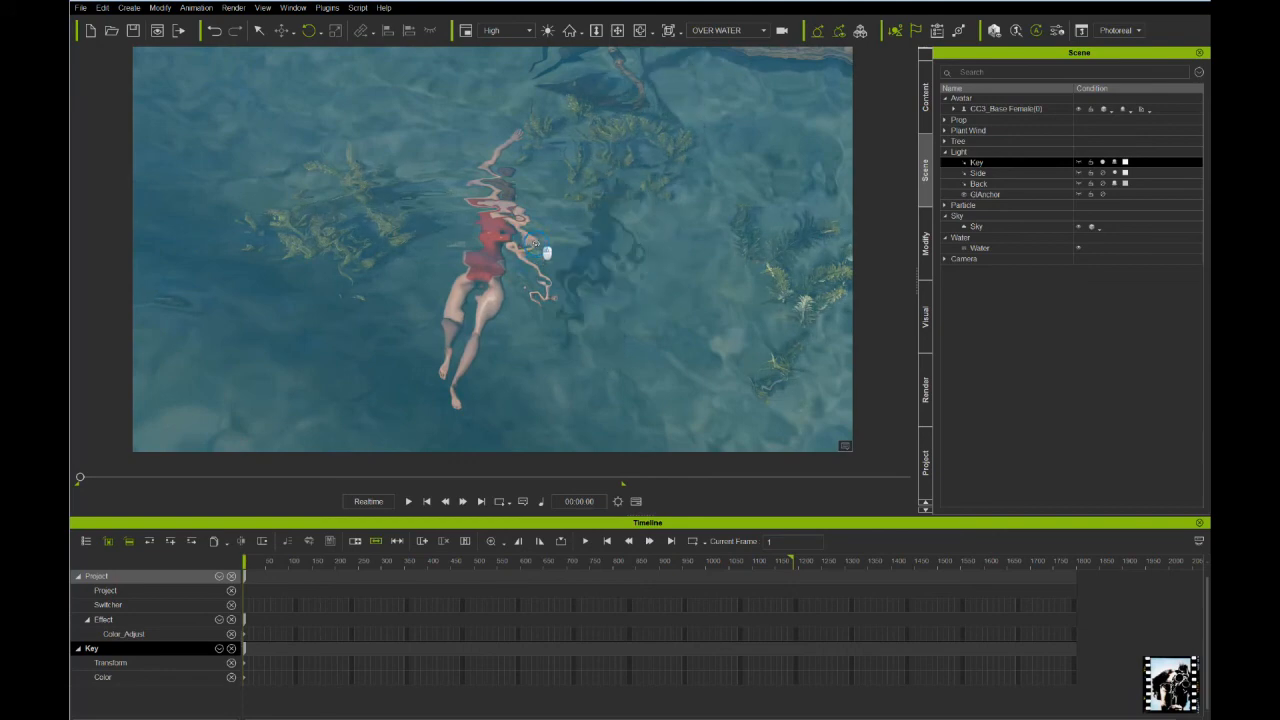
left_click(925, 266)
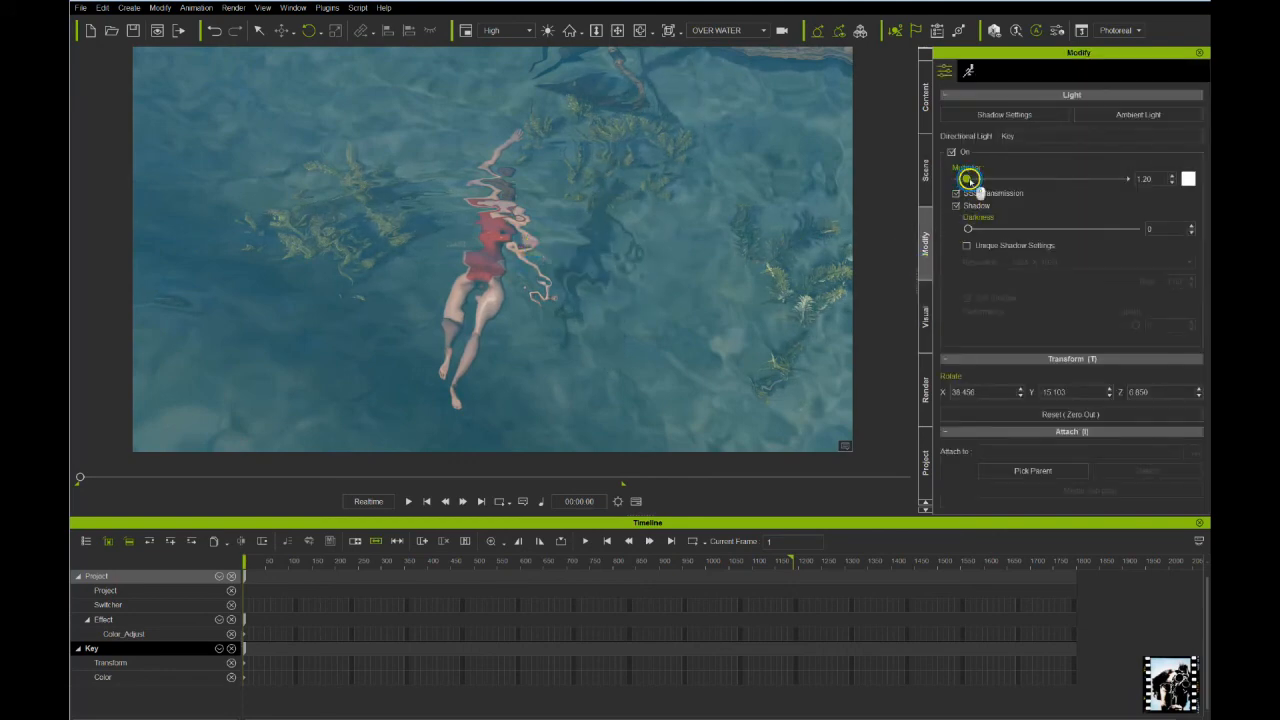
mouse_move(969, 180)
left_mouse_down()
mouse_move(981, 182)
mouse_move(968, 192)
left_mouse_up()
Play the scene through the OVER WATER camera to check the Key light on the swimmer and wrecks, and stop playback
left_click(723, 297)
key("space")
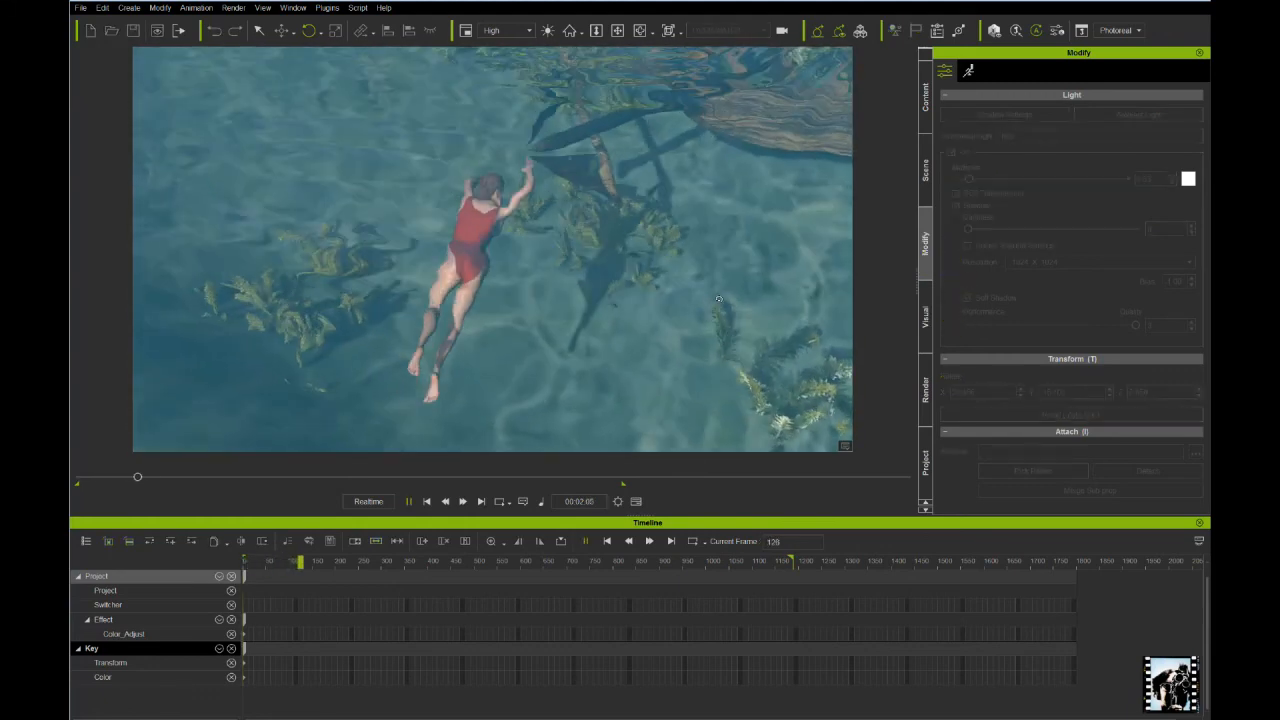
right_click_drag(719, 298, 496, 429)
key("space")
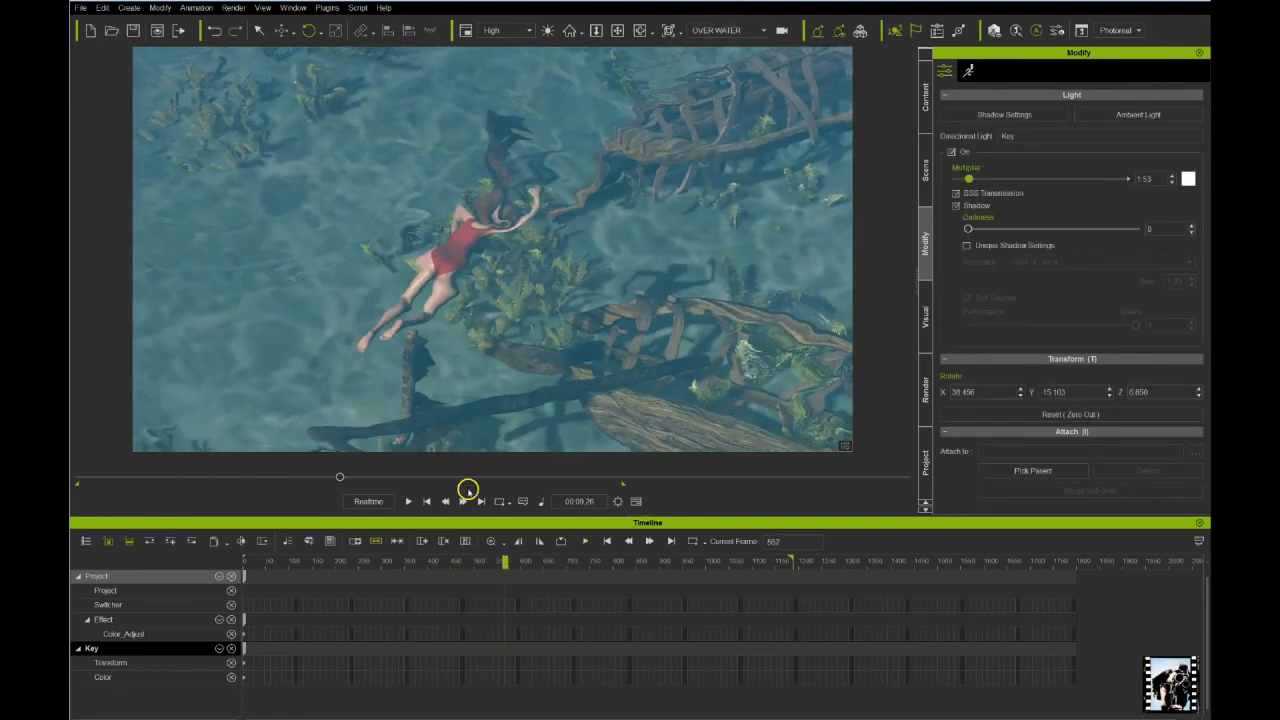
Change the view to the UNDER TRACKING camera and play the scene to check the lighting underwater
left_click(715, 31)
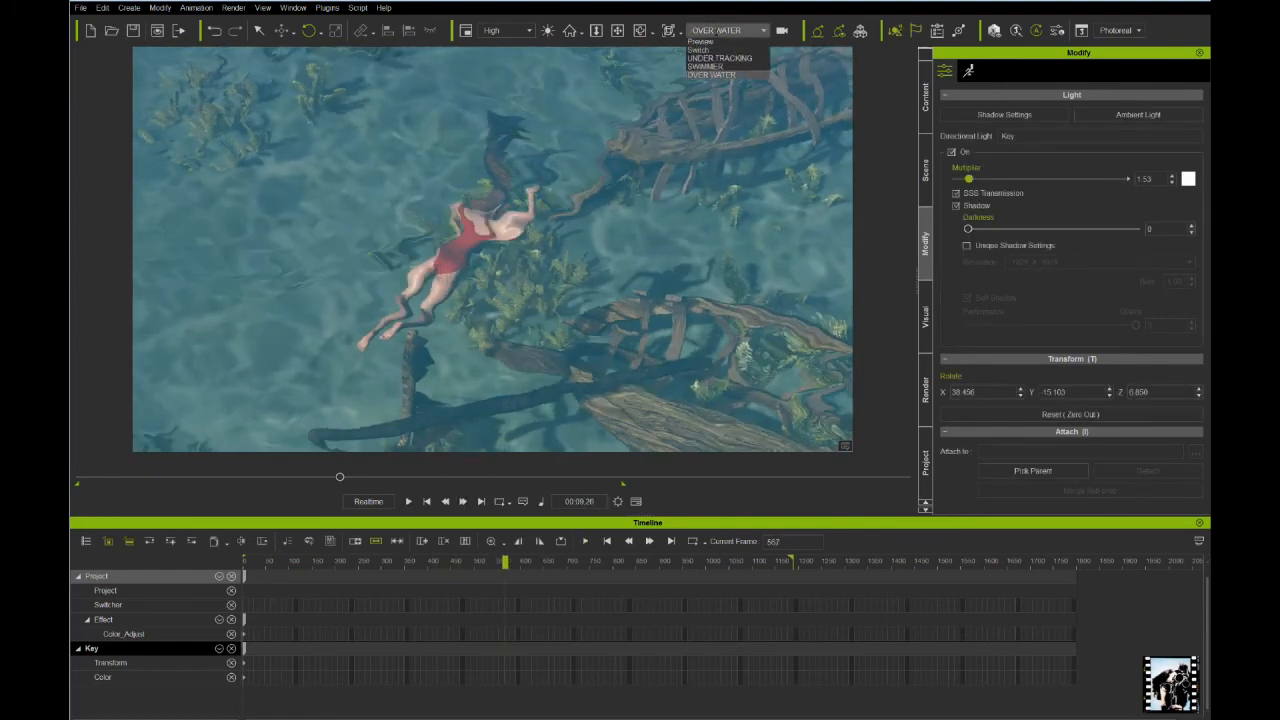
left_click(715, 59)
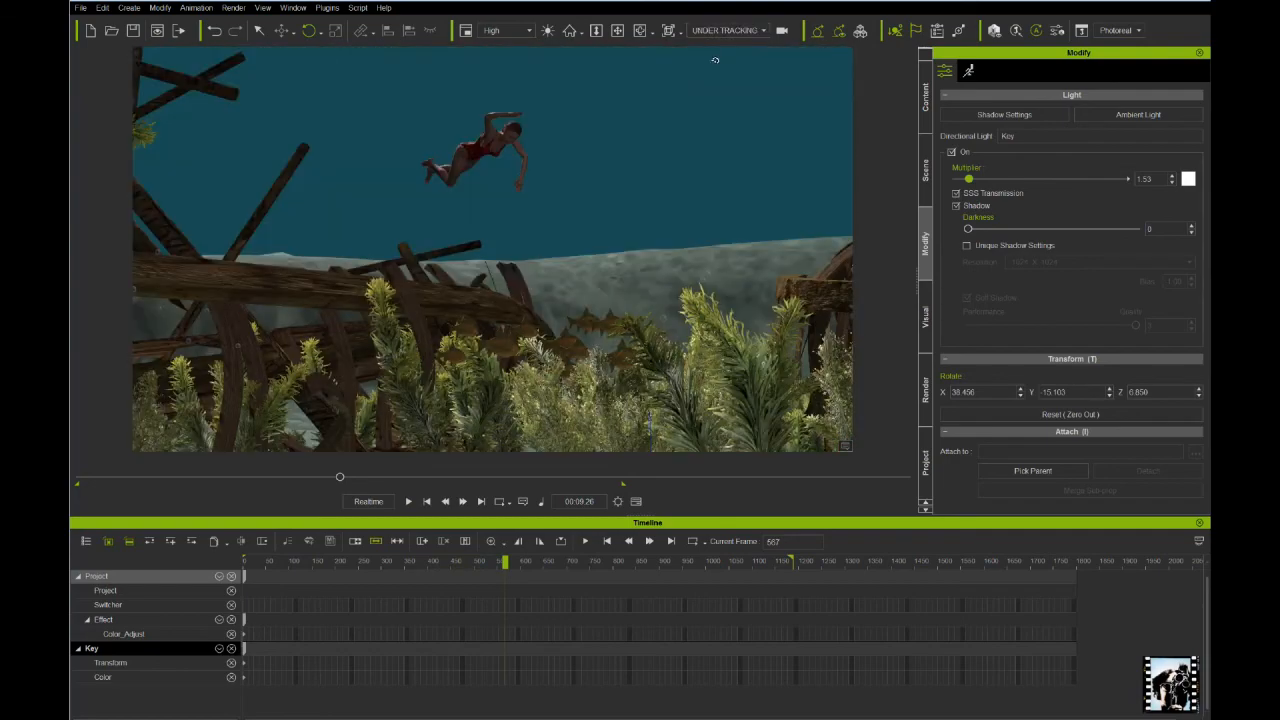
key("space")
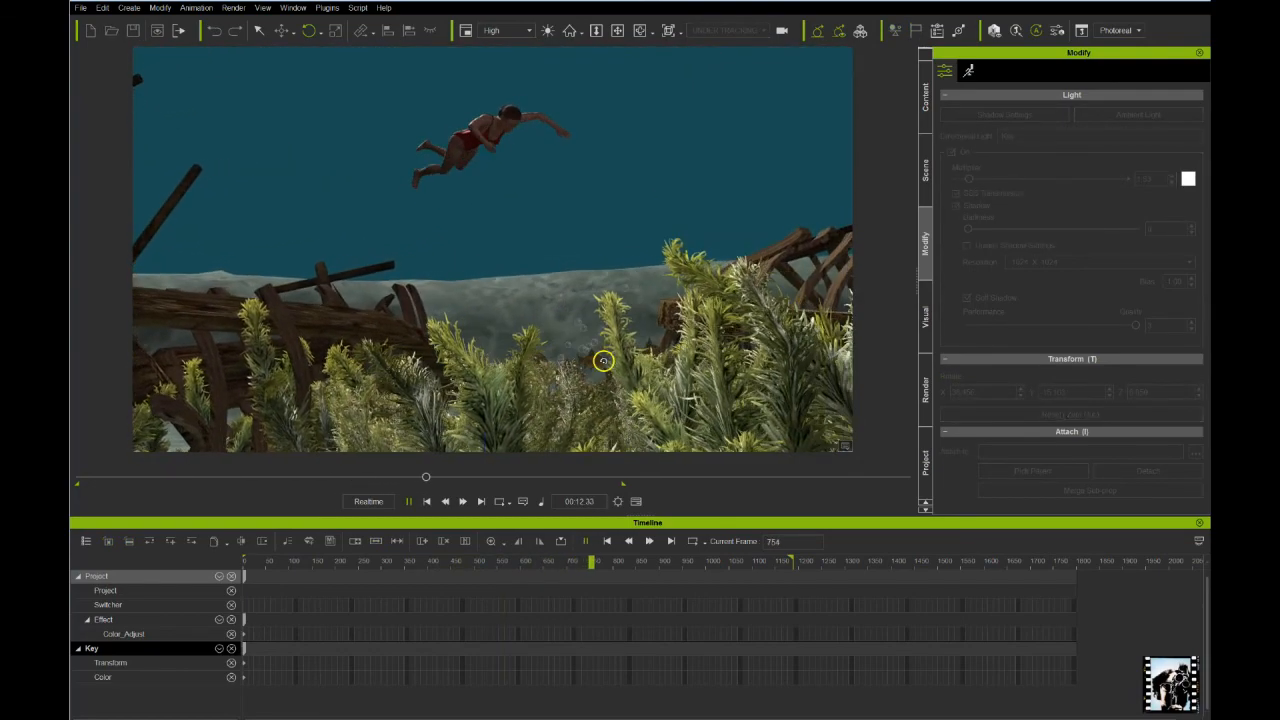
left_click(428, 502)
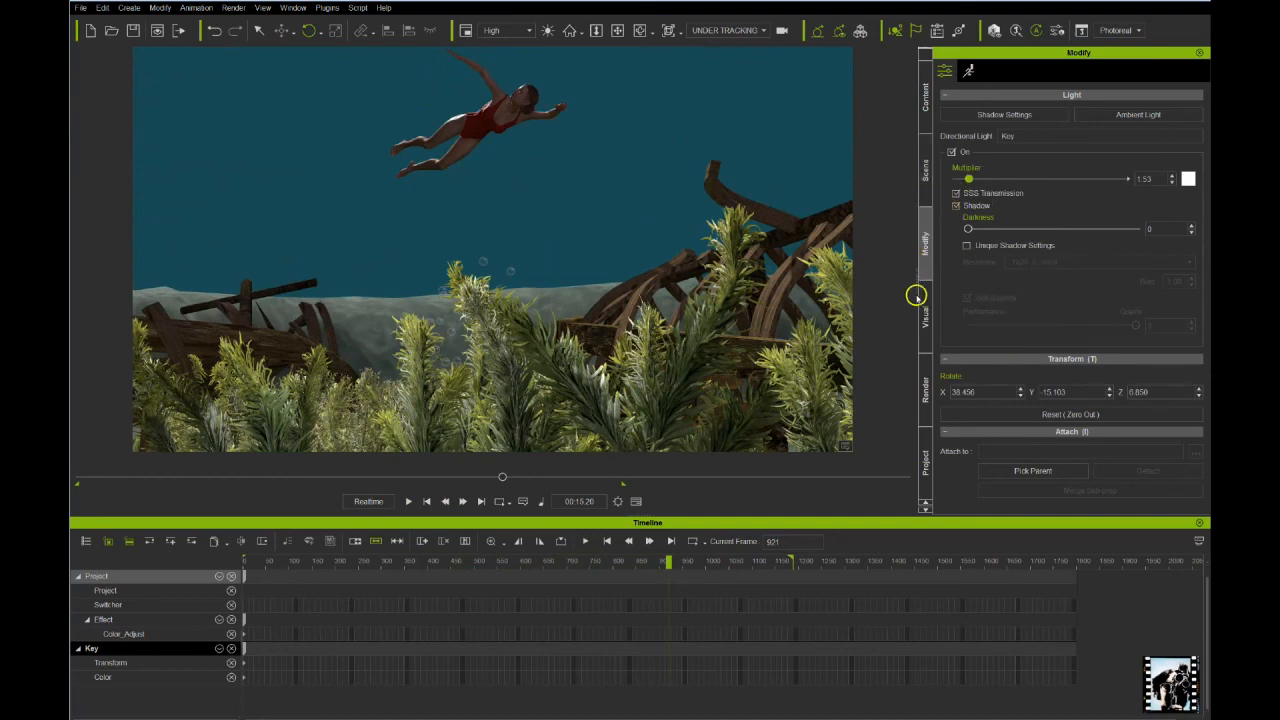
Turn on Underwater Fog for the Water object
left_click(924, 180)
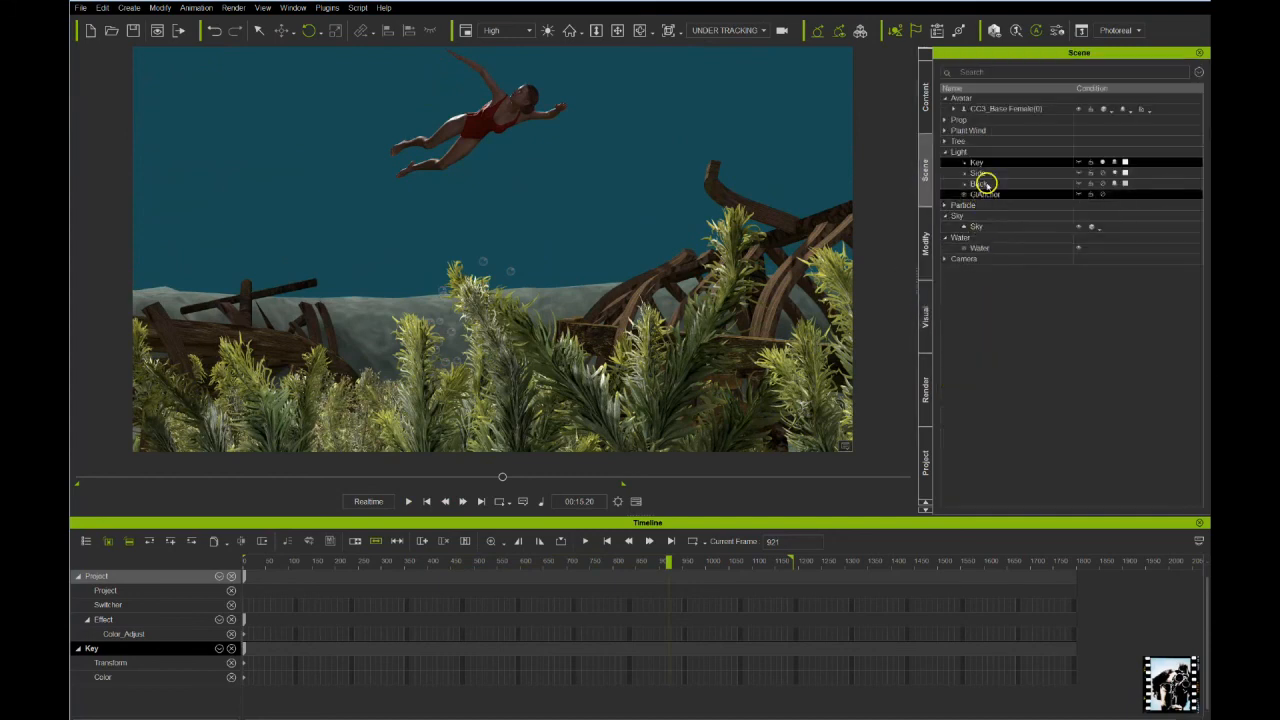
left_click(995, 248)
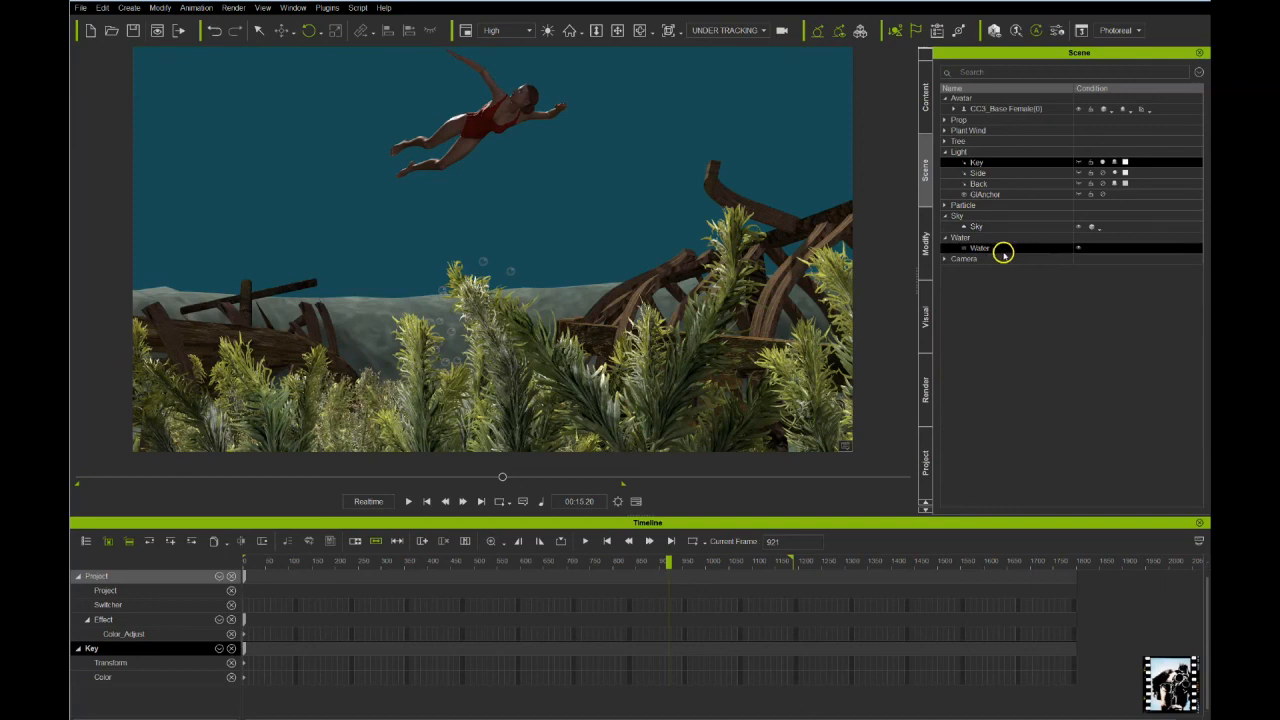
left_click(924, 259)
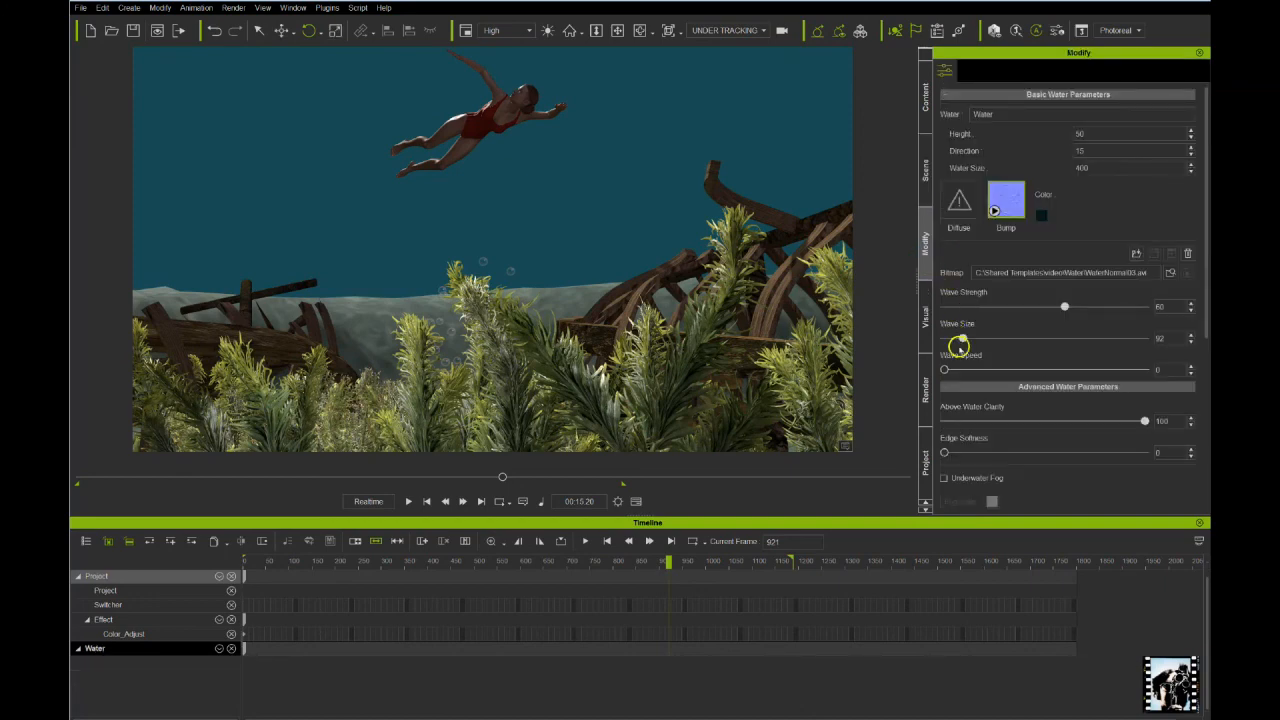
left_click(945, 478)
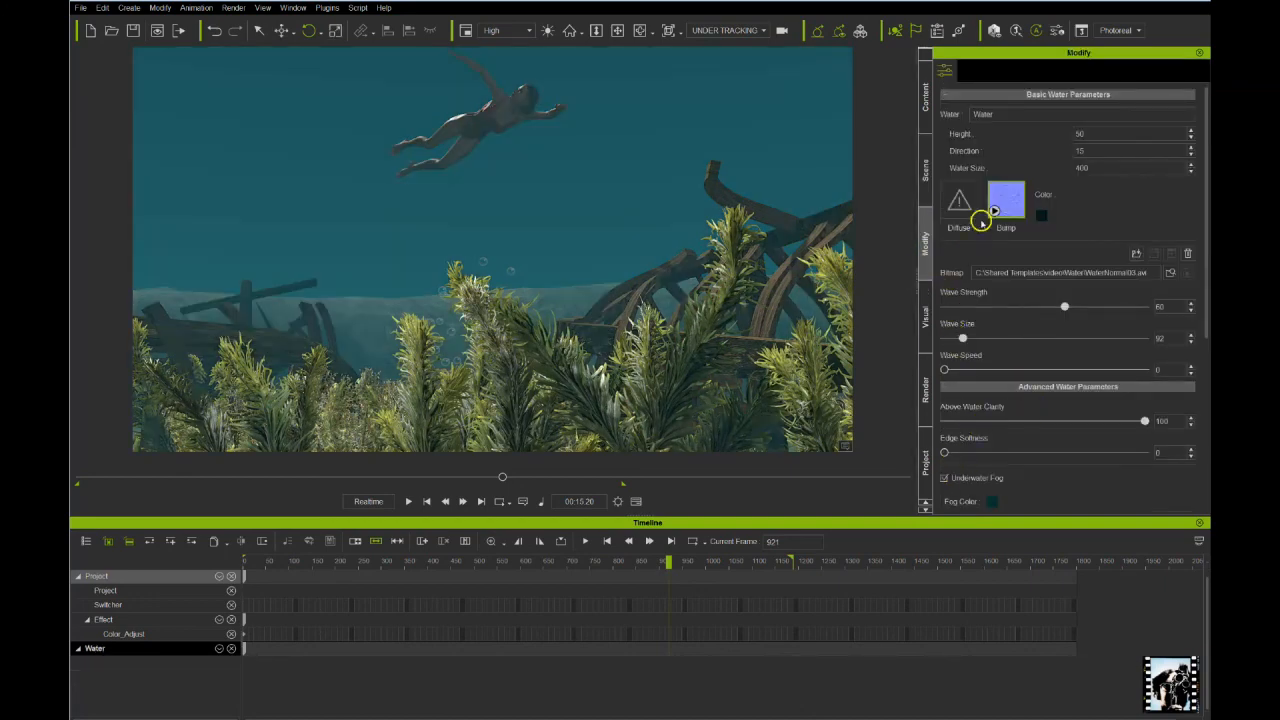